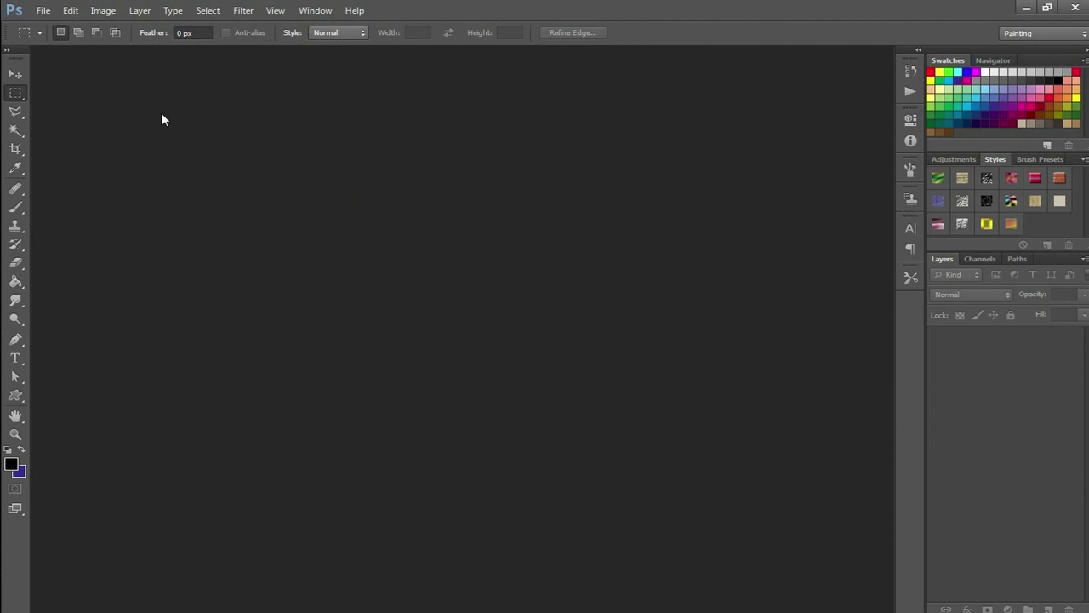
Open the Barong mask image 20190107_182810.png from its folder
{"action": "left_click", "coordinate": [44, 11]}
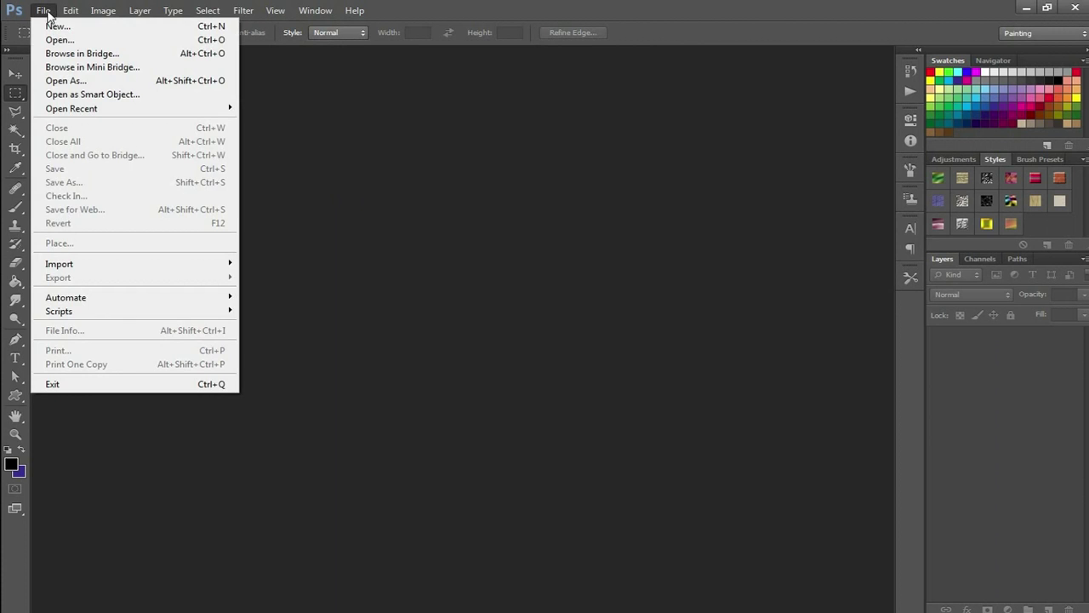
{"action": "left_click", "coordinate": [61, 39]}
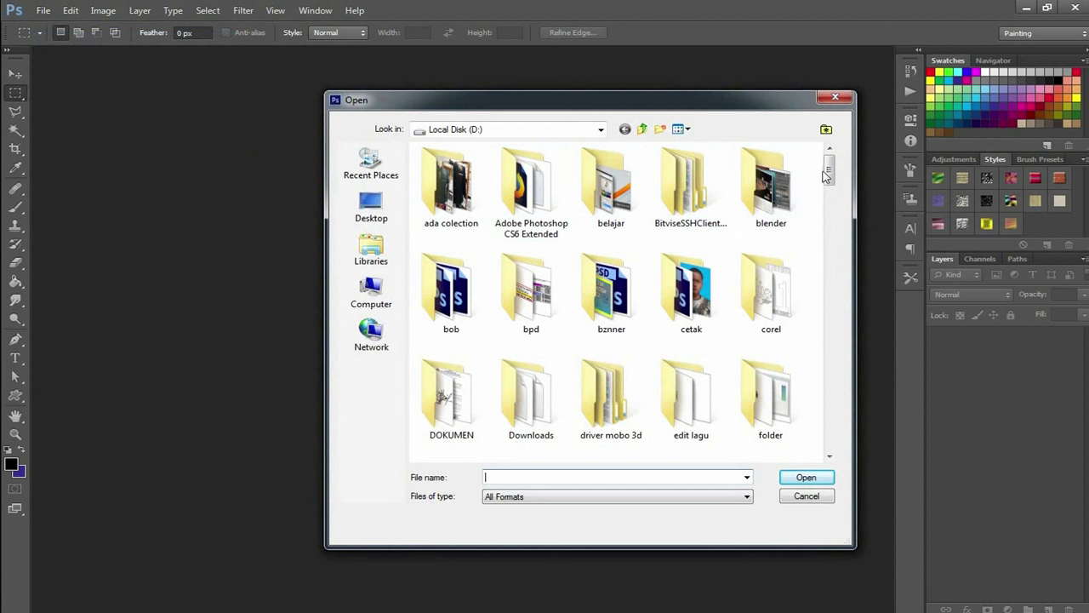
{"action": "left_click_drag", "start_coordinate": [829, 174], "coordinate": [830, 255]}
{"action": "left_click", "coordinate": [451, 217]}
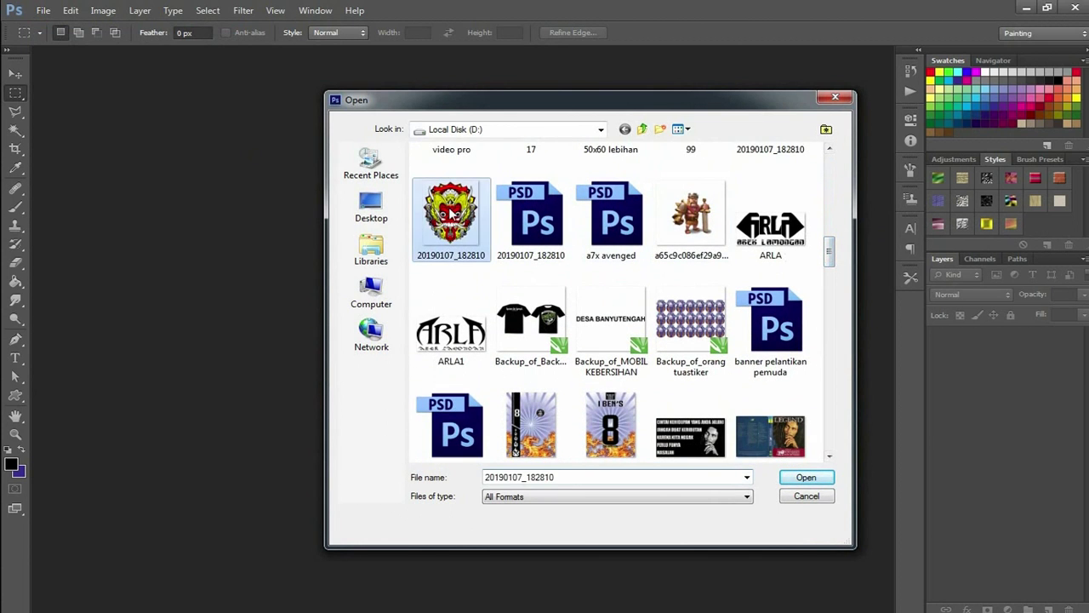
{"action": "left_click", "coordinate": [795, 478]}
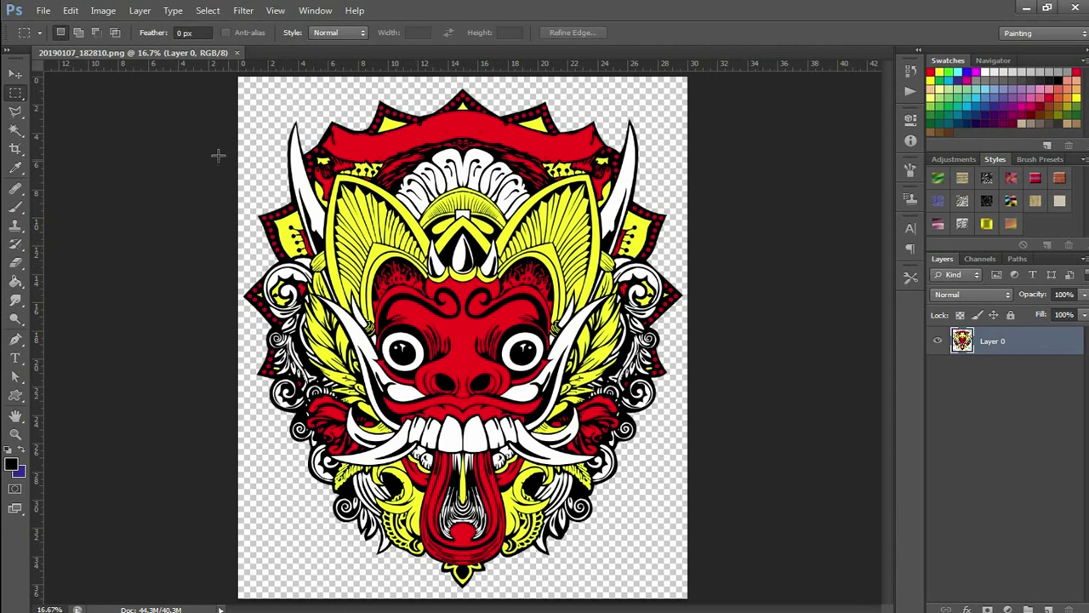
Change the image resolution from 299.999 to 300 pixels/inch in Image Size
{"action": "left_click", "coordinate": [103, 11]}
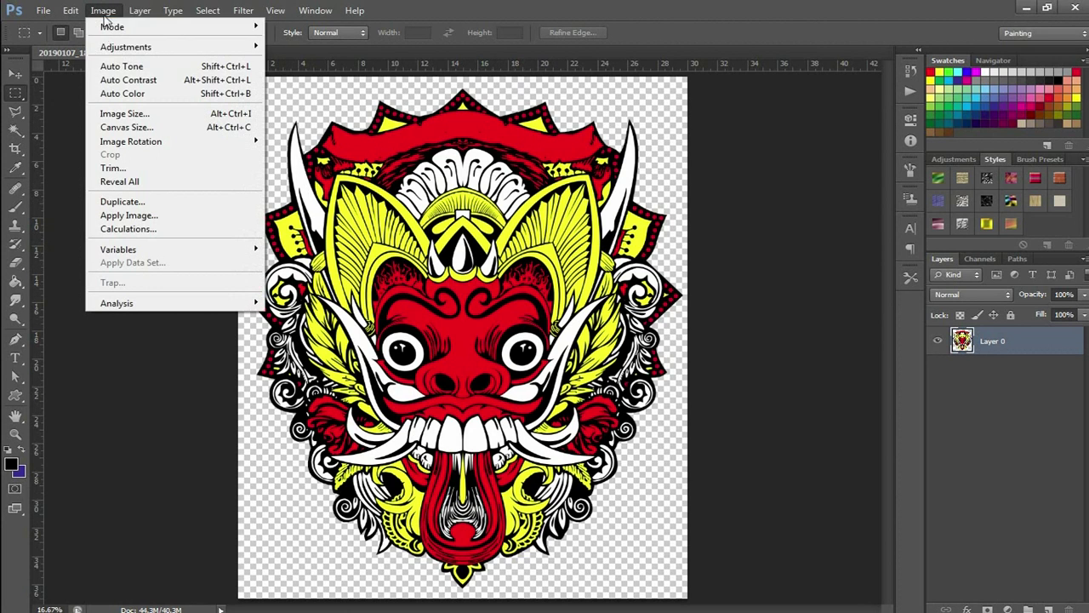
{"action": "left_click", "coordinate": [128, 114]}
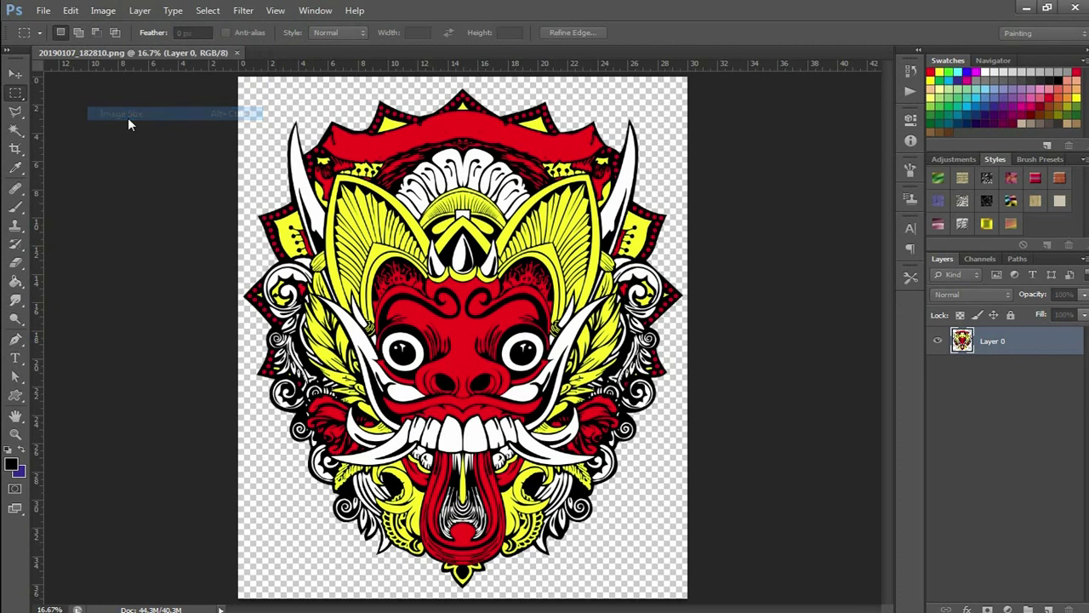
{"action": "left_click_drag", "start_coordinate": [967, 205], "coordinate": [570, 170]}
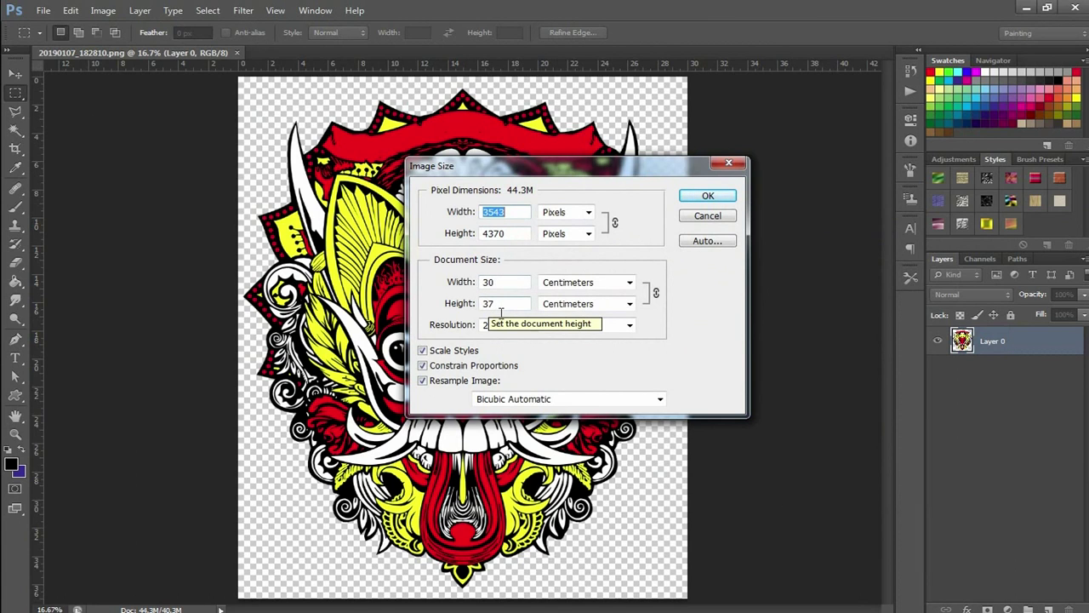
{"action": "left_click", "coordinate": [526, 331]}
{"action": "left_click_drag", "start_coordinate": [526, 331], "coordinate": [477, 330]}
{"action": "type", "text": "3"}
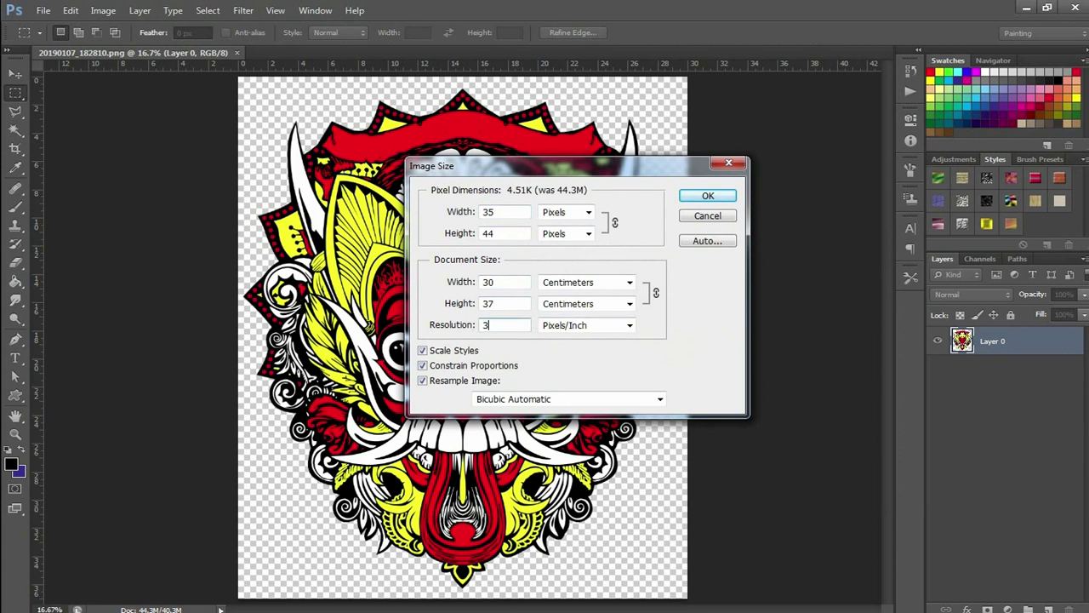
{"action": "type", "text": "00"}
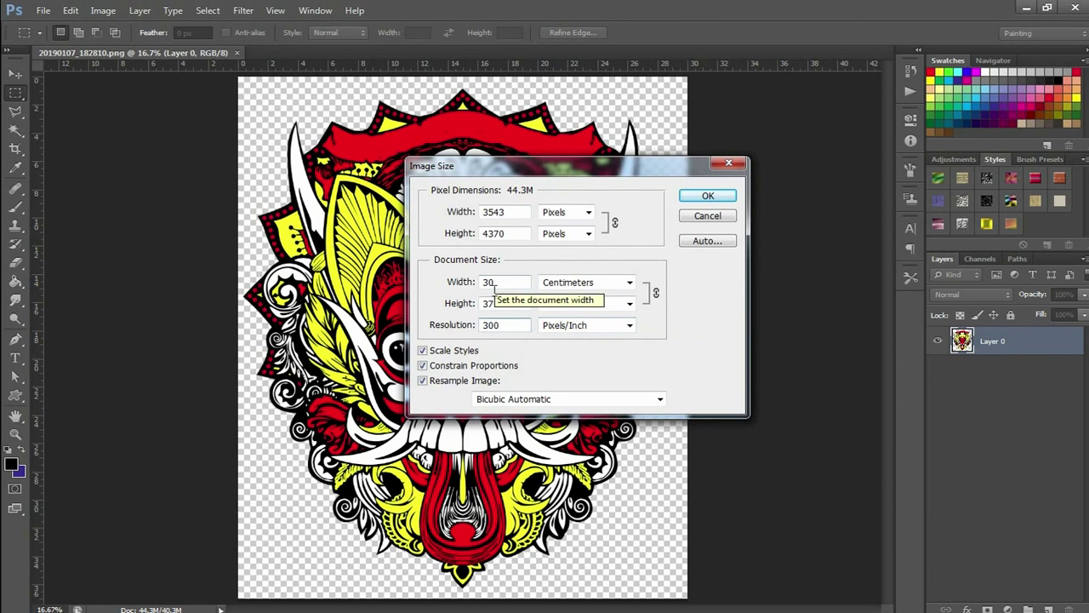
{"action": "left_click", "coordinate": [696, 201]}
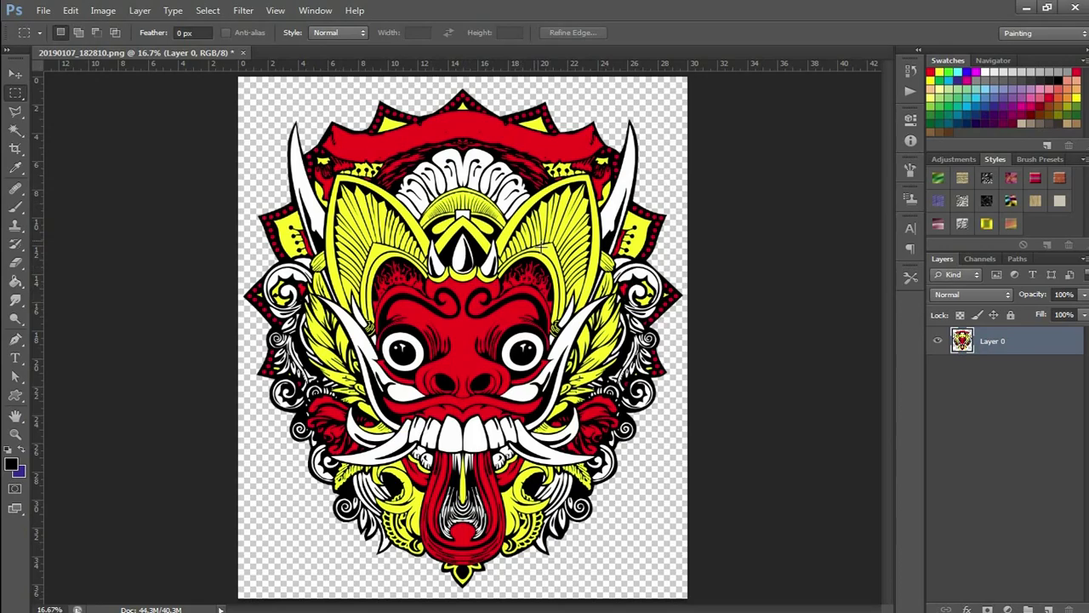
Zoom in and out to inspect the linework, then show the RGB, Red, Green, Blue channels
{"action": "scroll", "coordinate": [541, 247], "scroll_direction": "up", "scroll_amount": 2}
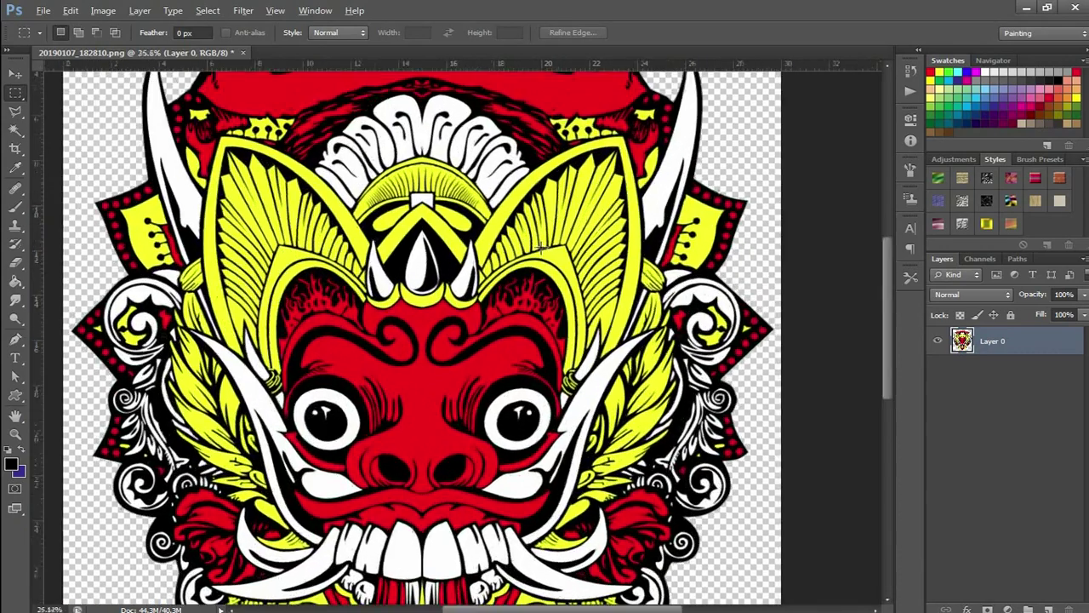
{"action": "scroll", "coordinate": [541, 247], "scroll_direction": "up", "scroll_amount": 2}
{"action": "scroll", "coordinate": [541, 246], "scroll_direction": "up", "scroll_amount": 2}
{"action": "scroll", "coordinate": [541, 247], "scroll_direction": "up", "scroll_amount": 1}
{"action": "scroll", "coordinate": [541, 247], "scroll_direction": "down", "scroll_amount": 1}
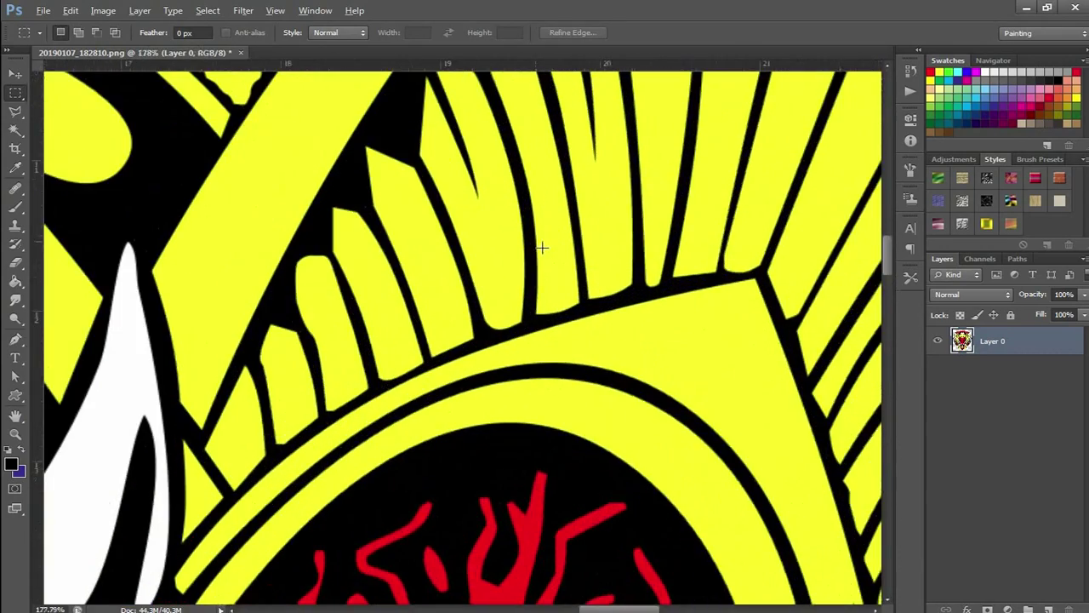
{"action": "scroll", "coordinate": [541, 247], "scroll_direction": "down", "scroll_amount": 1}
{"action": "scroll", "coordinate": [541, 247], "scroll_direction": "down", "scroll_amount": 2}
{"action": "scroll", "coordinate": [541, 247], "scroll_direction": "down", "scroll_amount": 1}
{"action": "scroll", "coordinate": [542, 247], "scroll_direction": "down", "scroll_amount": 1}
{"action": "scroll", "coordinate": [541, 247], "scroll_direction": "down", "scroll_amount": 1}
{"action": "scroll", "coordinate": [542, 246], "scroll_direction": "down", "scroll_amount": 1}
{"action": "scroll", "coordinate": [541, 246], "scroll_direction": "down", "scroll_amount": 1}
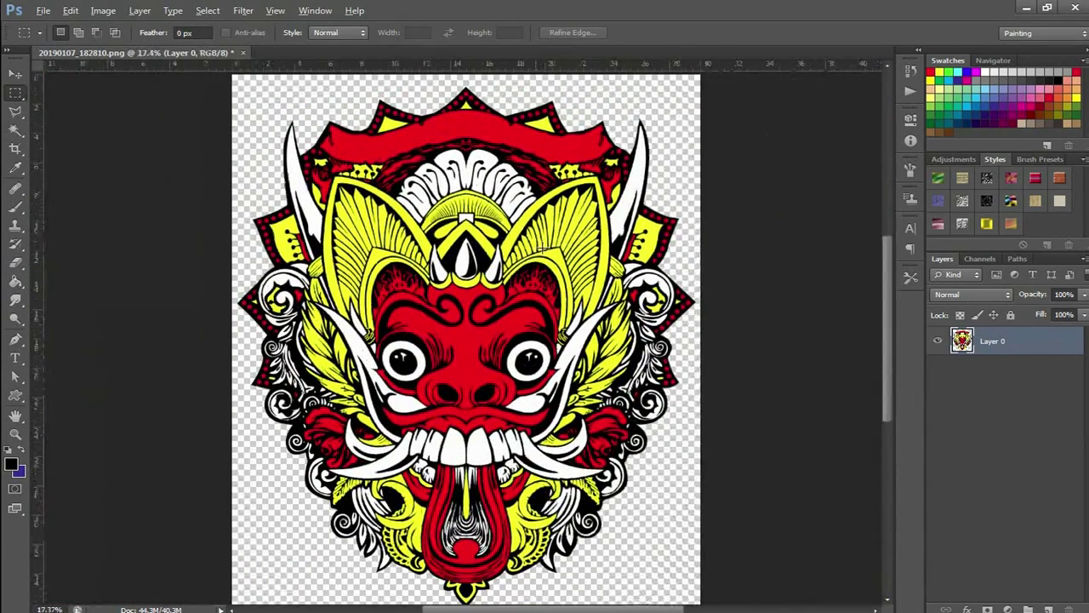
{"action": "scroll", "coordinate": [542, 247], "scroll_direction": "down", "scroll_amount": 1}
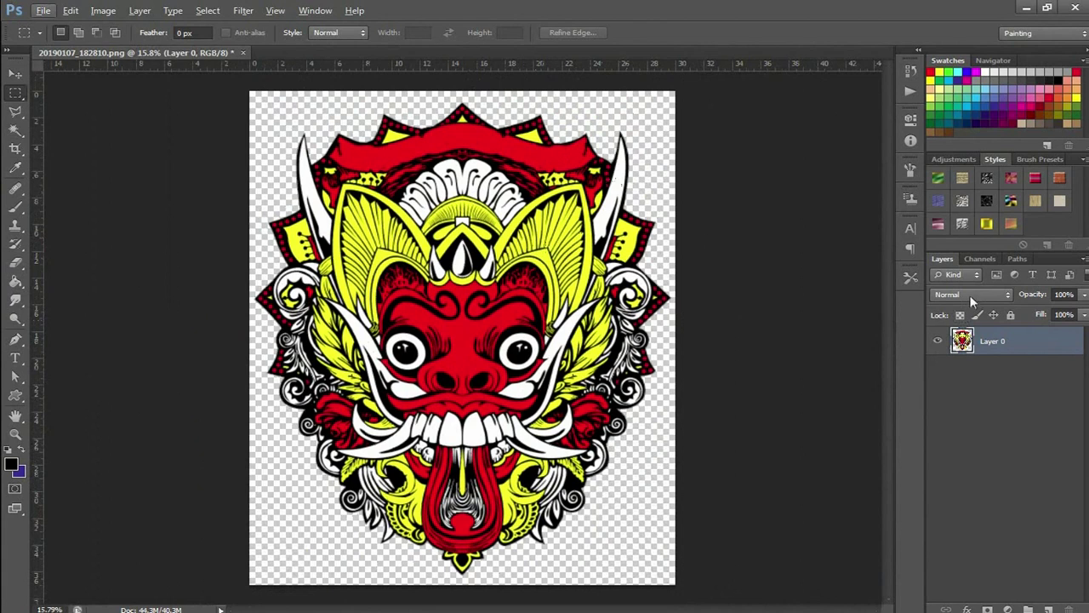
{"action": "left_click", "coordinate": [980, 259]}
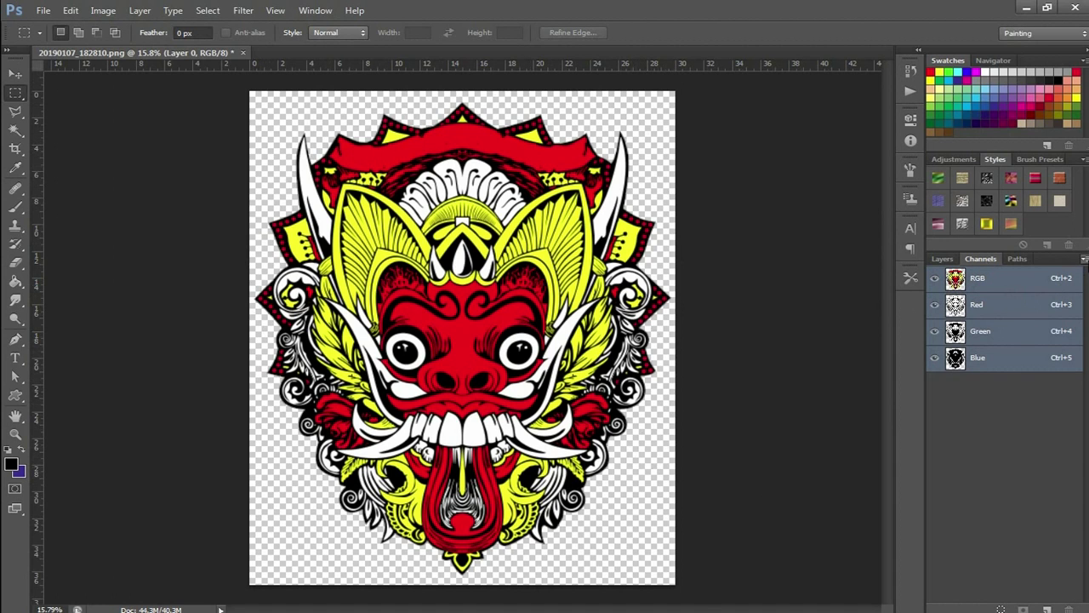
Create a spot channel named kaos with black 000000 ink at 100% solidity
{"action": "left_click", "coordinate": [1086, 261]}
{"action": "left_click", "coordinate": [1043, 314]}
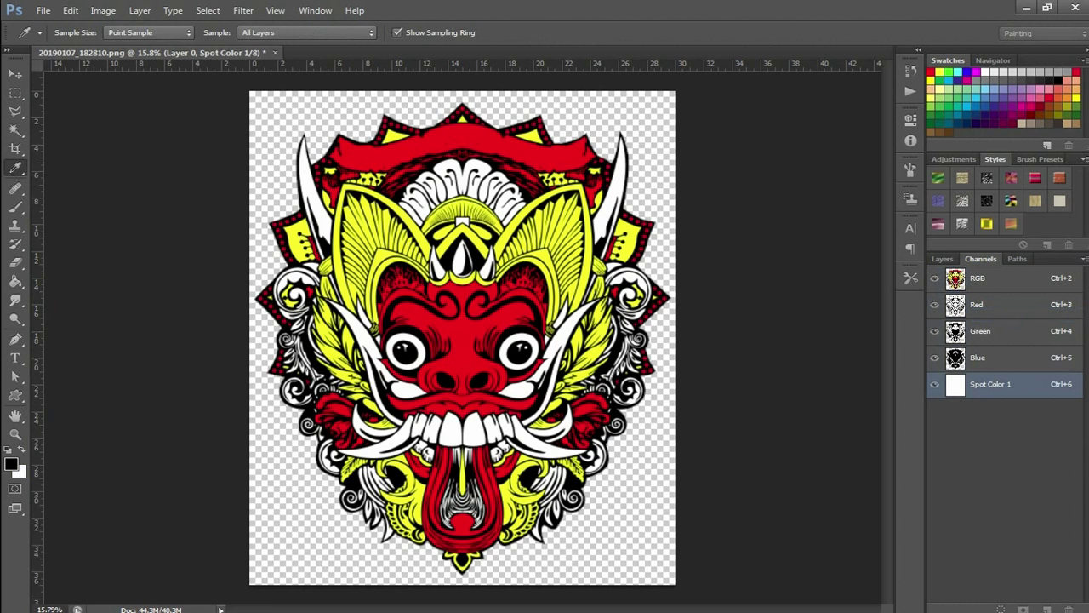
{"action": "mouse_move", "coordinate": [748, 257]}
{"action": "left_mouse_down"}
{"action": "mouse_move", "coordinate": [740, 187]}
{"action": "mouse_move", "coordinate": [708, 180]}
{"action": "left_mouse_up"}
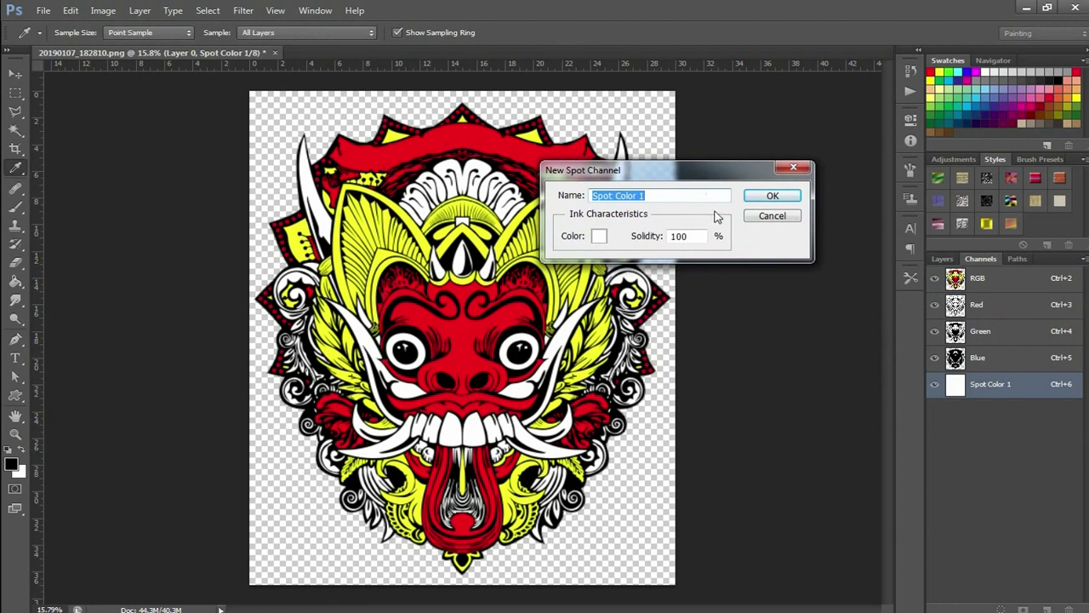
{"action": "left_click", "coordinate": [601, 238]}
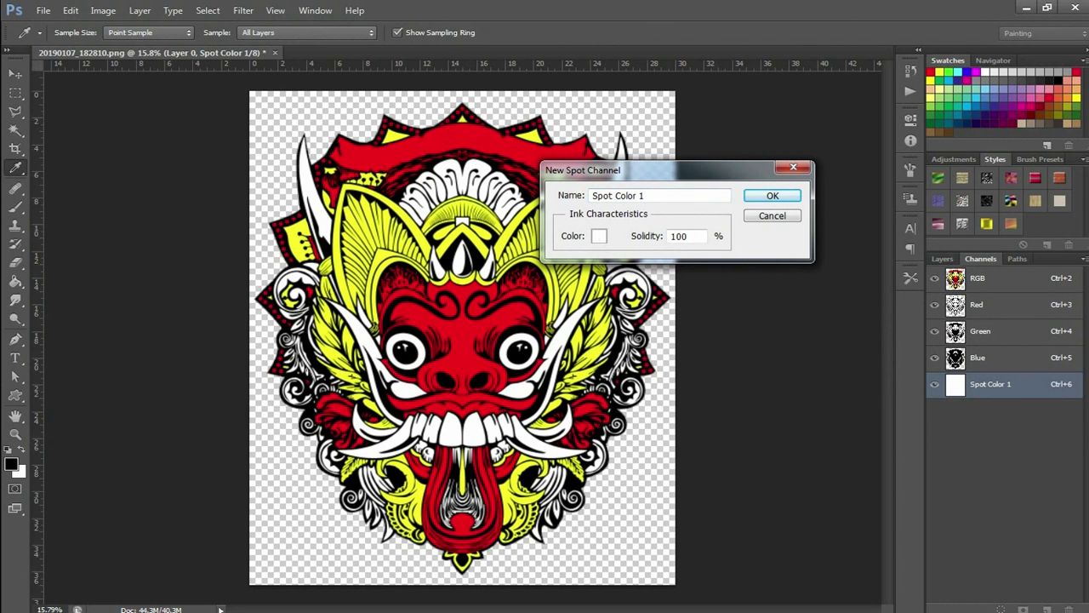
{"action": "left_click_drag", "start_coordinate": [872, 379], "coordinate": [715, 297]}
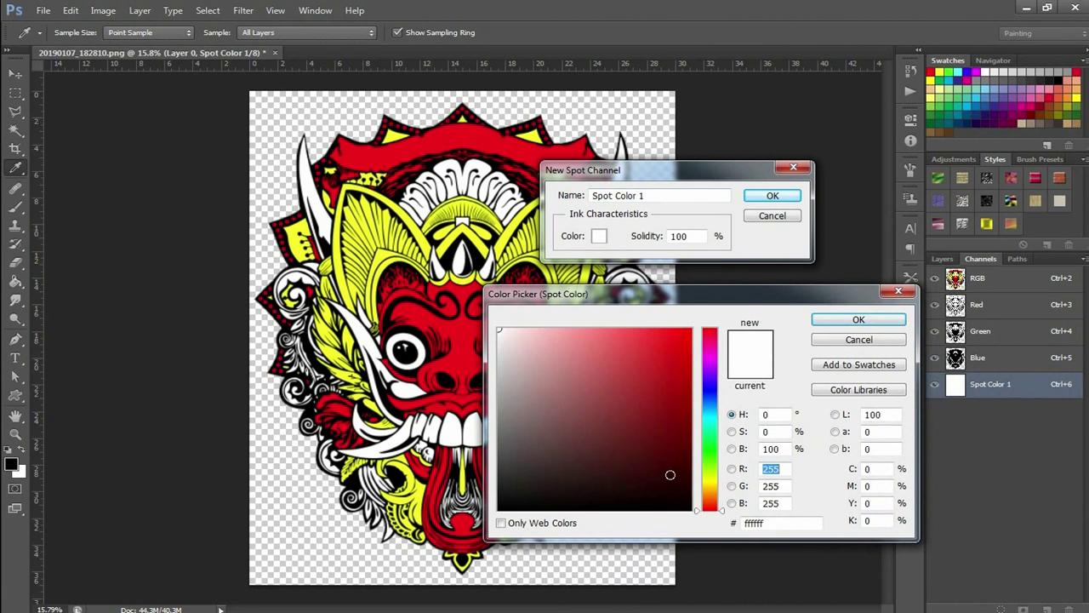
{"action": "left_click_drag", "start_coordinate": [669, 474], "coordinate": [692, 510]}
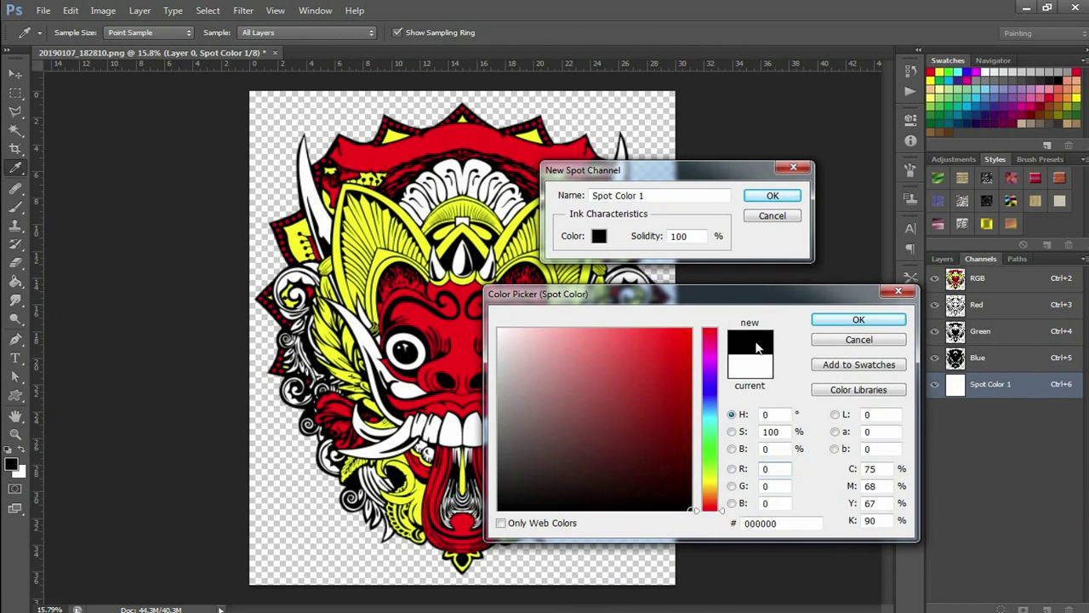
{"action": "left_click", "coordinate": [847, 319]}
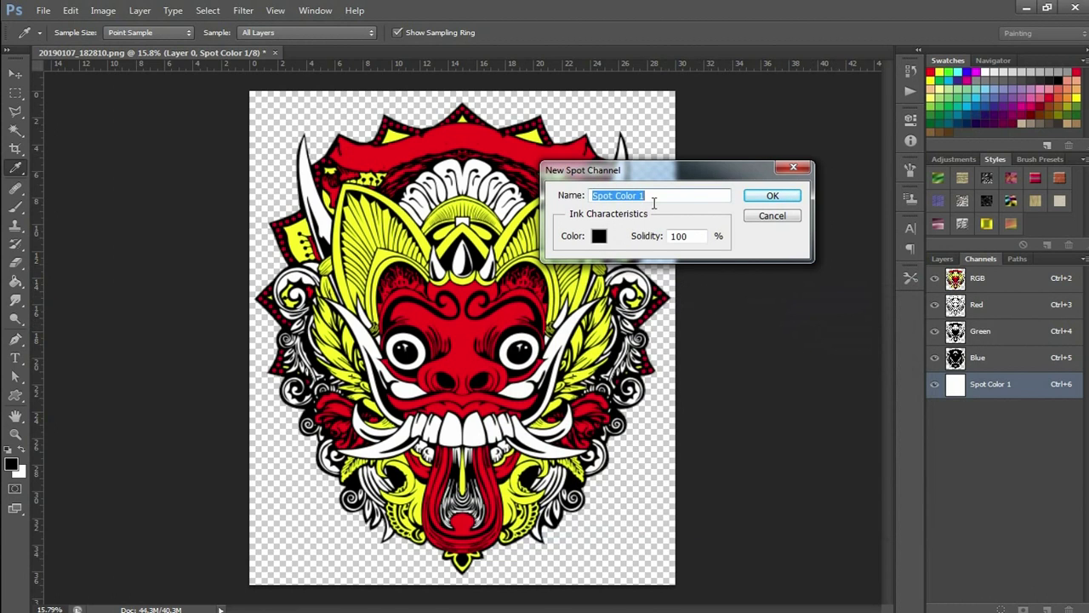
{"action": "type", "text": "kaos"}
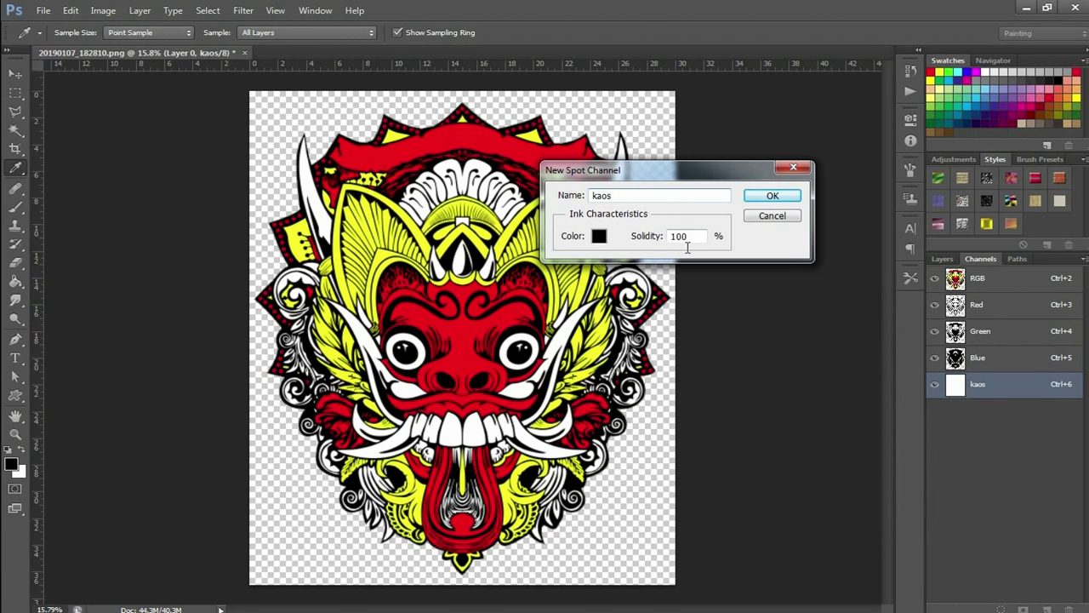
{"action": "left_click", "coordinate": [772, 196]}
{"action": "key", "text": "m"}
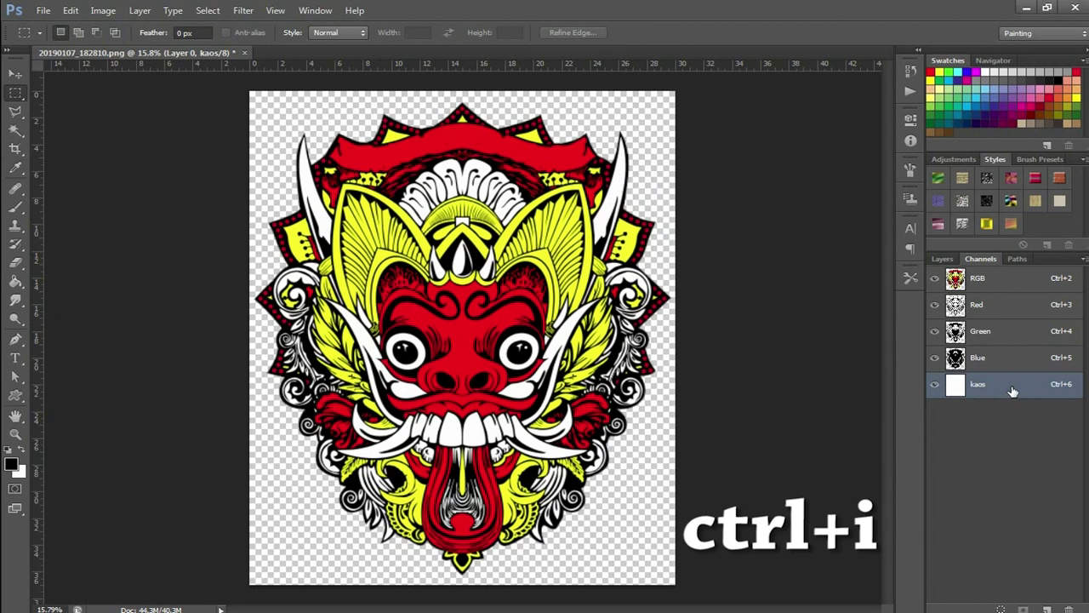
Invert the kaos channel to solid black, then return to RGB and hide kaos
{"action": "key", "text": "ctrl+i"}
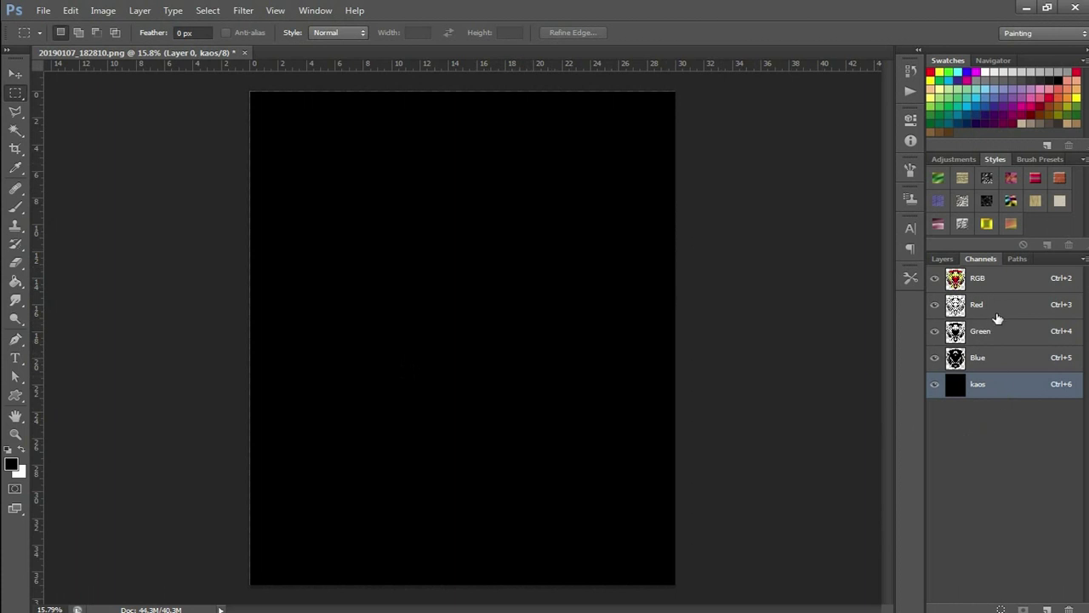
{"action": "left_click", "coordinate": [1004, 287]}
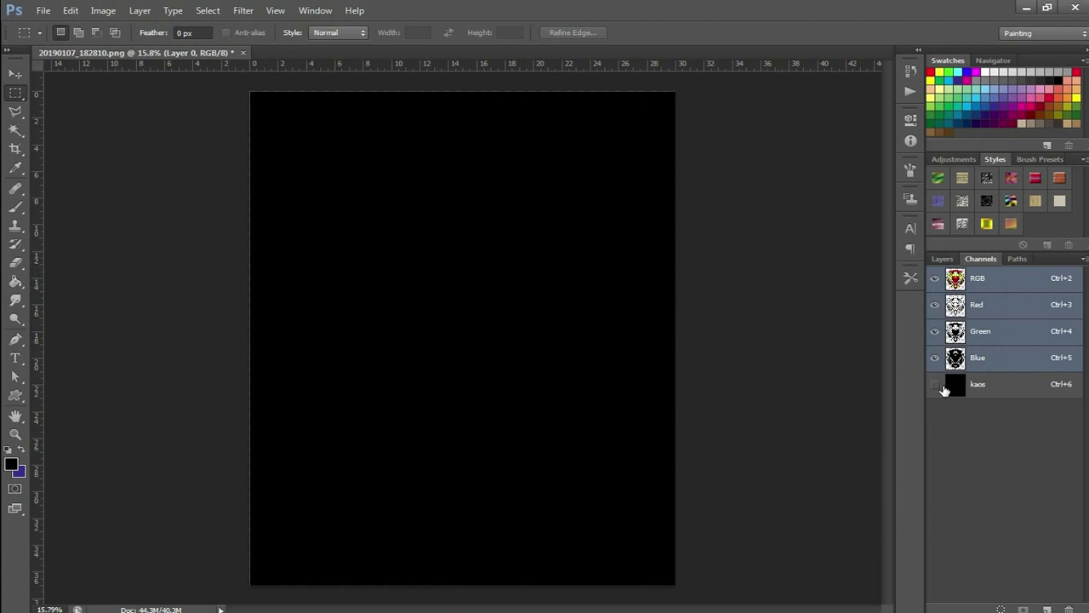
{"action": "left_click", "coordinate": [939, 386]}
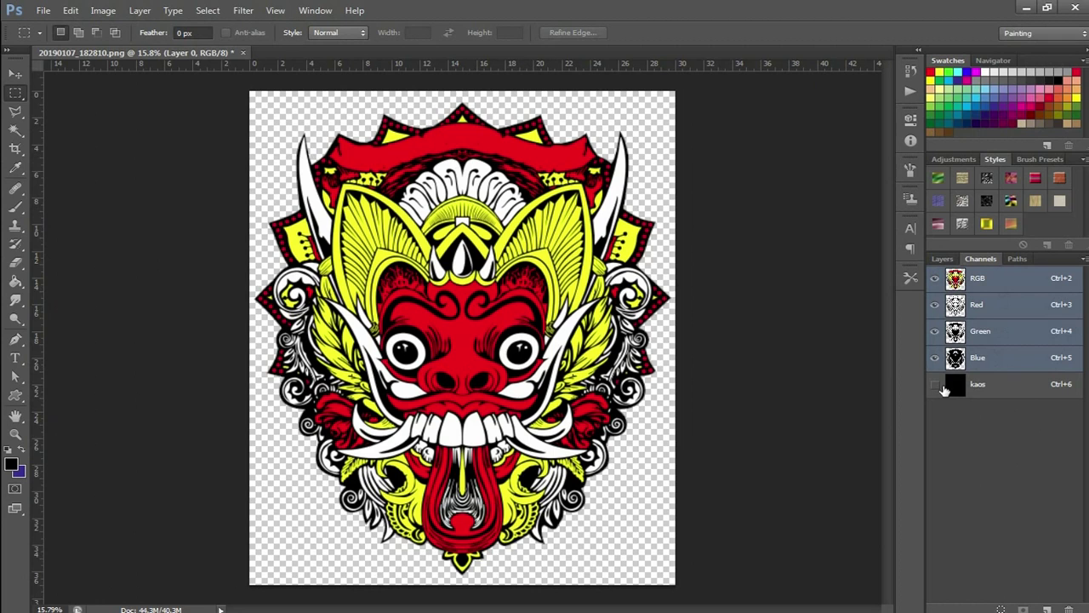
Load the composite RGB as a selection, deselect it, and return to the Layers panel
{"action": "left_click", "coordinate": [967, 288], "text": "ctrl"}
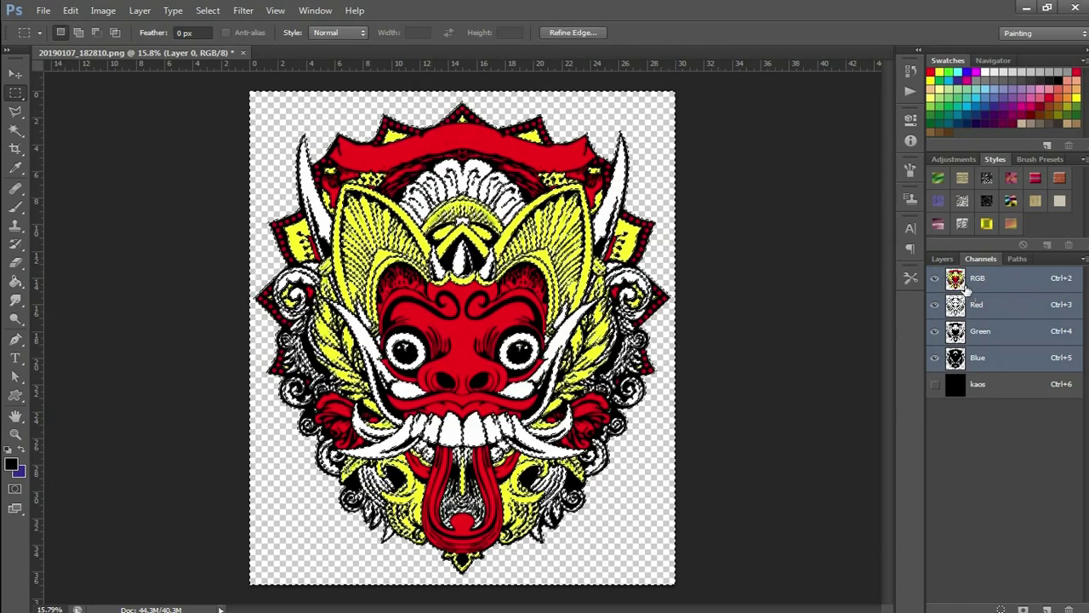
{"action": "key", "text": "ctrl+d"}
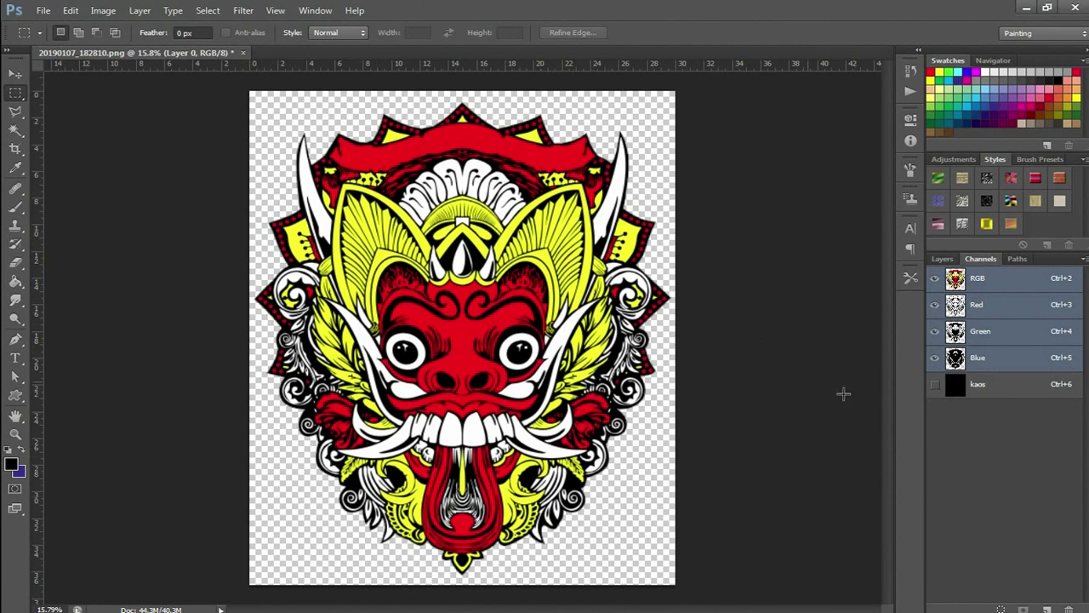
{"action": "left_click", "coordinate": [1001, 608]}
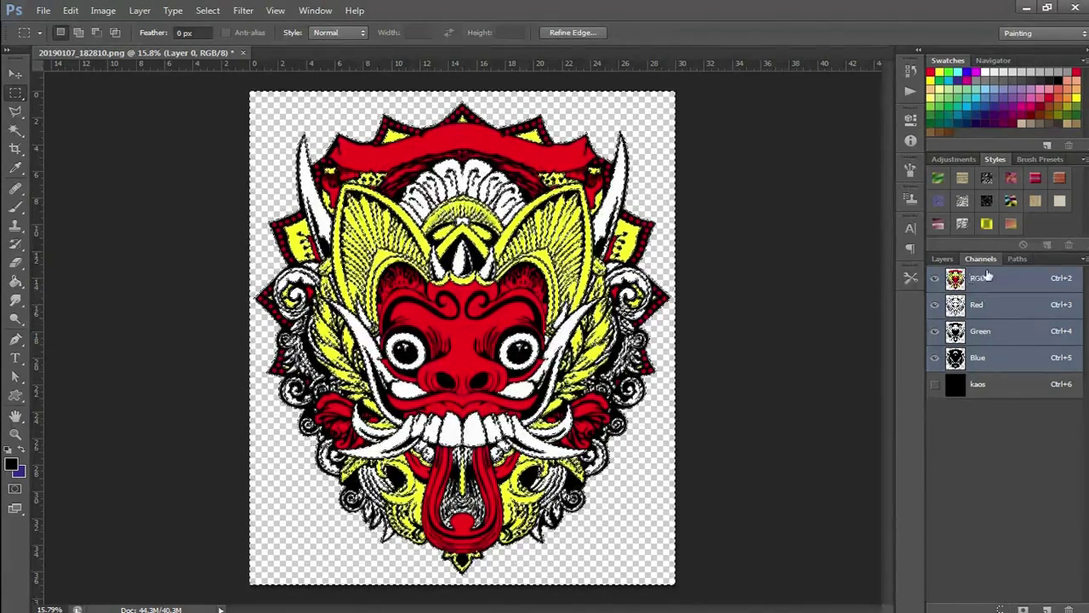
{"action": "key", "text": "ctrl+d"}
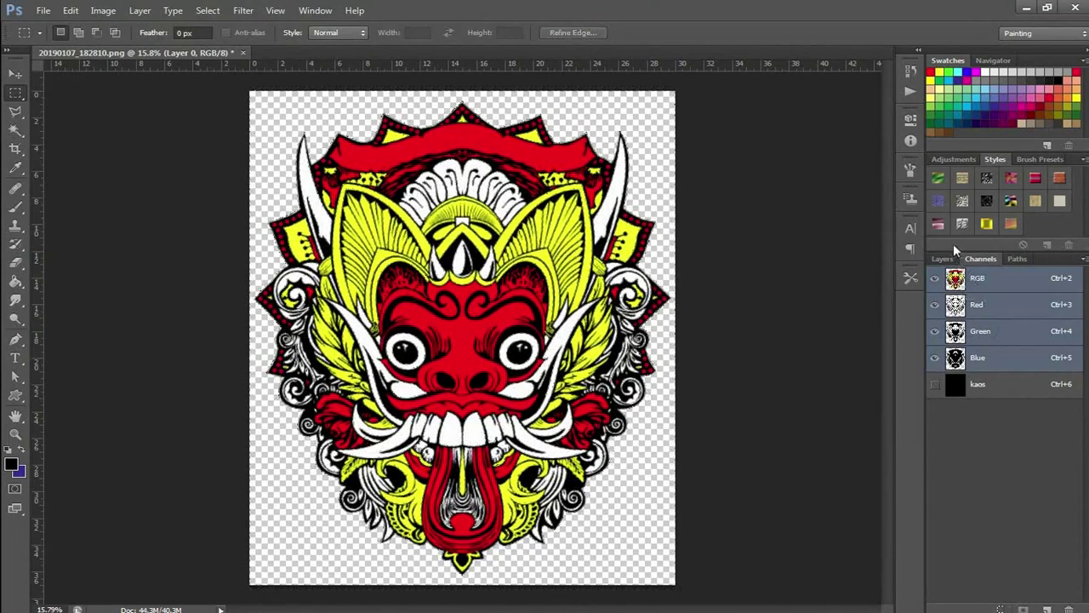
{"action": "left_click", "coordinate": [942, 259]}
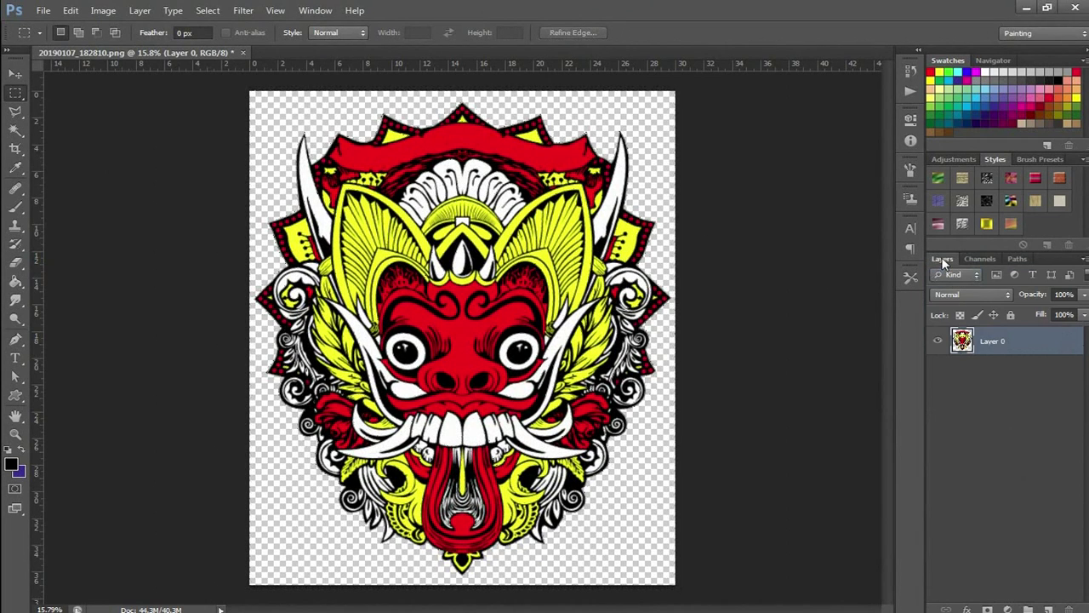
Load Layer 0's artwork outline as a selection, zoom to check its edge, and show channels
{"action": "left_click", "coordinate": [970, 342], "text": "ctrl"}
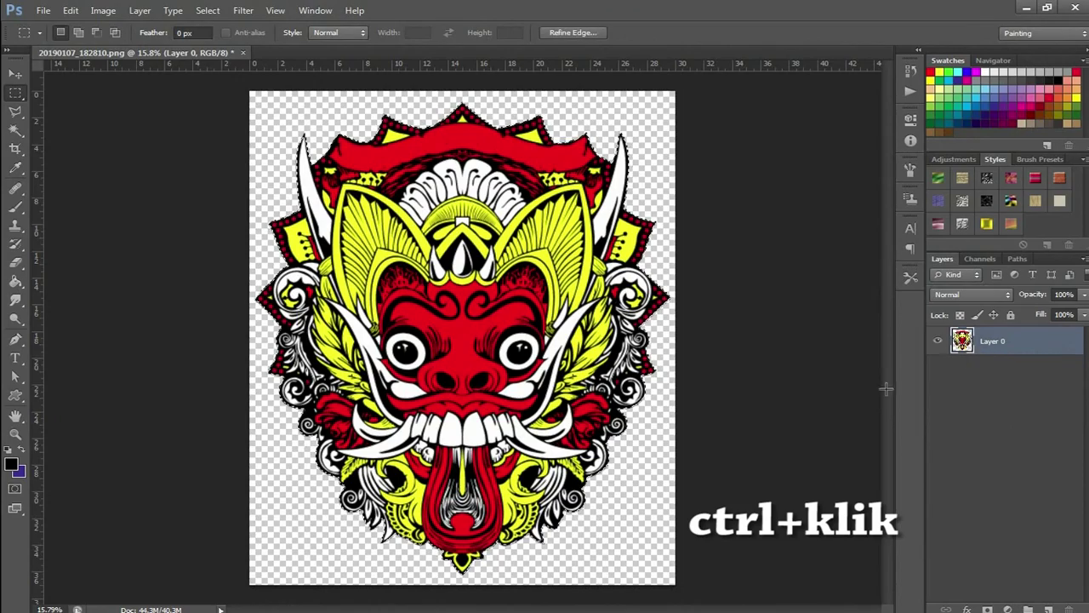
{"action": "scroll", "coordinate": [638, 241], "scroll_direction": "up", "scroll_amount": 2}
{"action": "scroll", "coordinate": [640, 204], "scroll_direction": "up", "scroll_amount": 2}
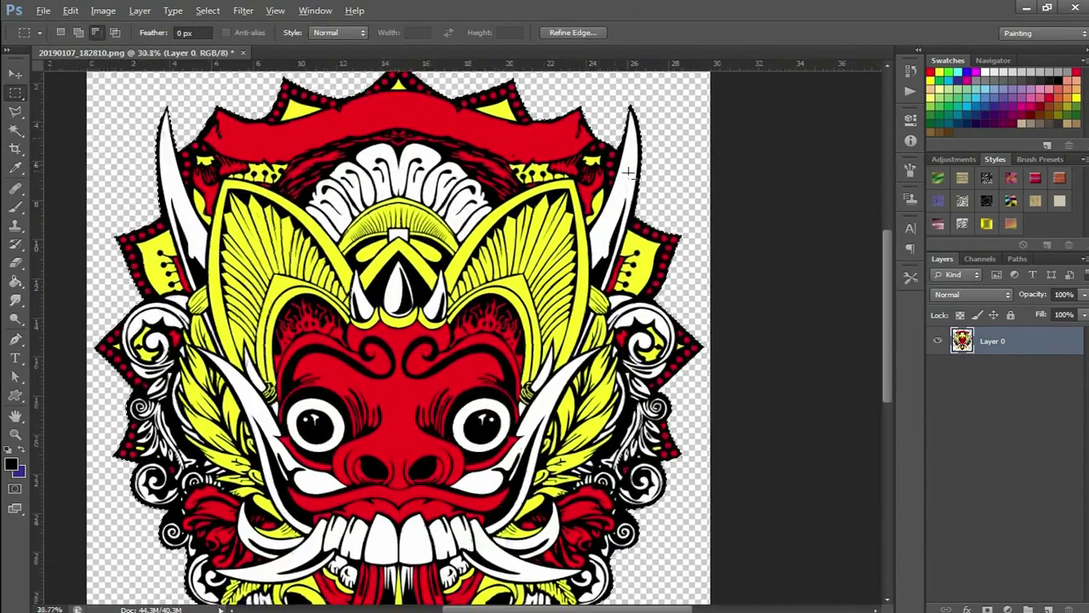
{"action": "scroll", "coordinate": [643, 159], "scroll_direction": "up", "scroll_amount": 2}
{"action": "scroll", "coordinate": [655, 171], "scroll_direction": "up", "scroll_amount": 2}
{"action": "scroll", "coordinate": [671, 184], "scroll_direction": "up", "scroll_amount": 1}
{"action": "scroll", "coordinate": [667, 184], "scroll_direction": "up", "scroll_amount": 1}
{"action": "scroll", "coordinate": [672, 194], "scroll_direction": "up", "scroll_amount": 1}
{"action": "scroll", "coordinate": [672, 198], "scroll_direction": "down", "scroll_amount": 3}
{"action": "scroll", "coordinate": [667, 192], "scroll_direction": "down", "scroll_amount": 3}
{"action": "scroll", "coordinate": [668, 192], "scroll_direction": "down", "scroll_amount": 2}
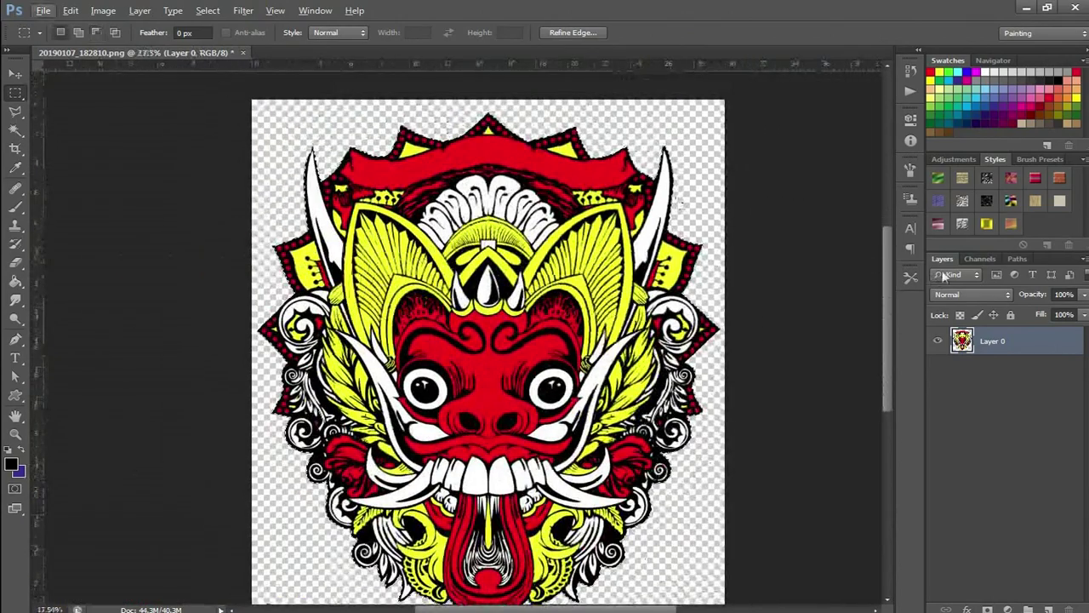
{"action": "left_click", "coordinate": [979, 259]}
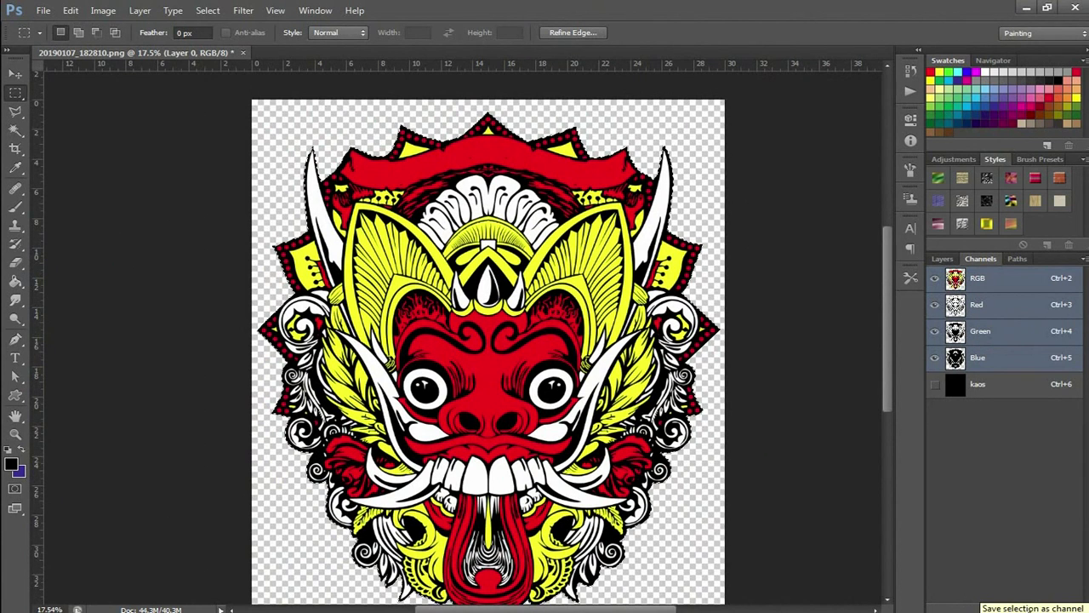
Save the outline selection as Alpha 1, deselect, and invert it so the silhouette is black
{"action": "left_click", "coordinate": [1023, 607]}
{"action": "left_click", "coordinate": [1020, 417]}
{"action": "key", "text": "ctrl+d"}
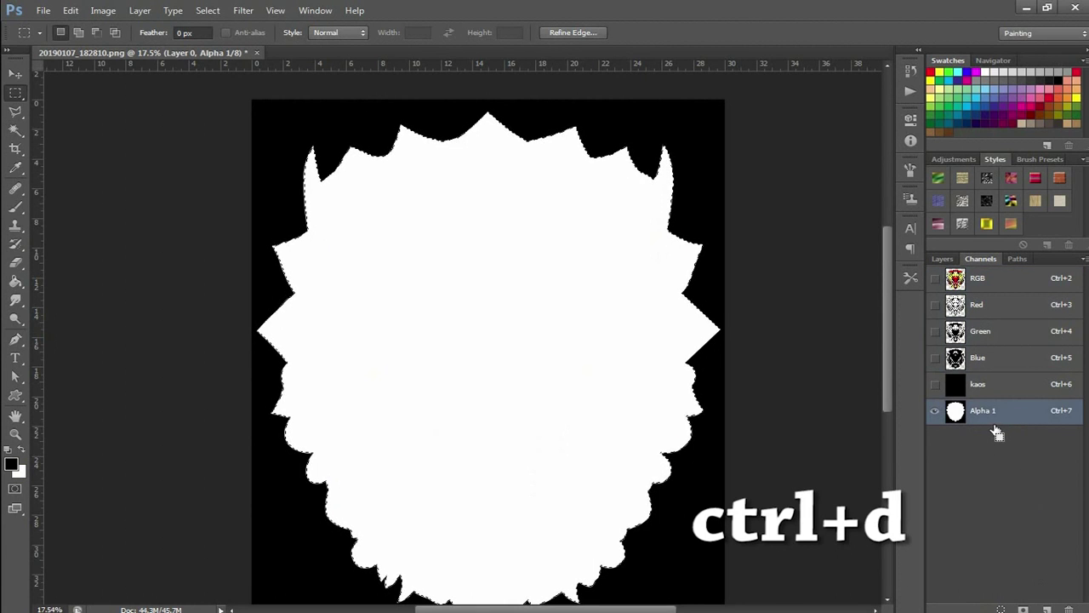
{"action": "key", "text": "ctrl+d"}
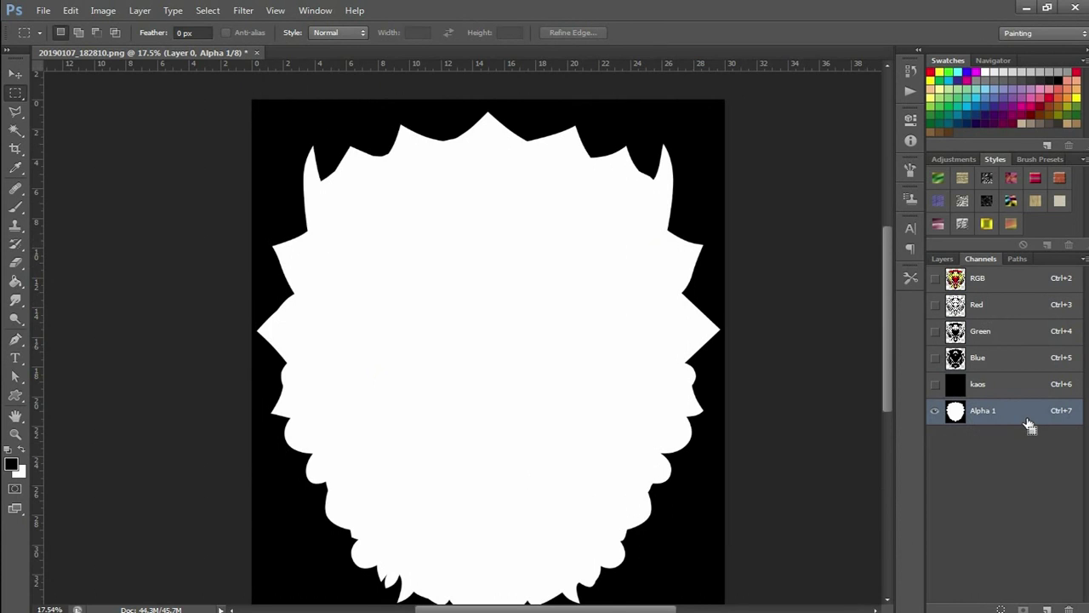
{"action": "key", "text": "ctrl+i"}
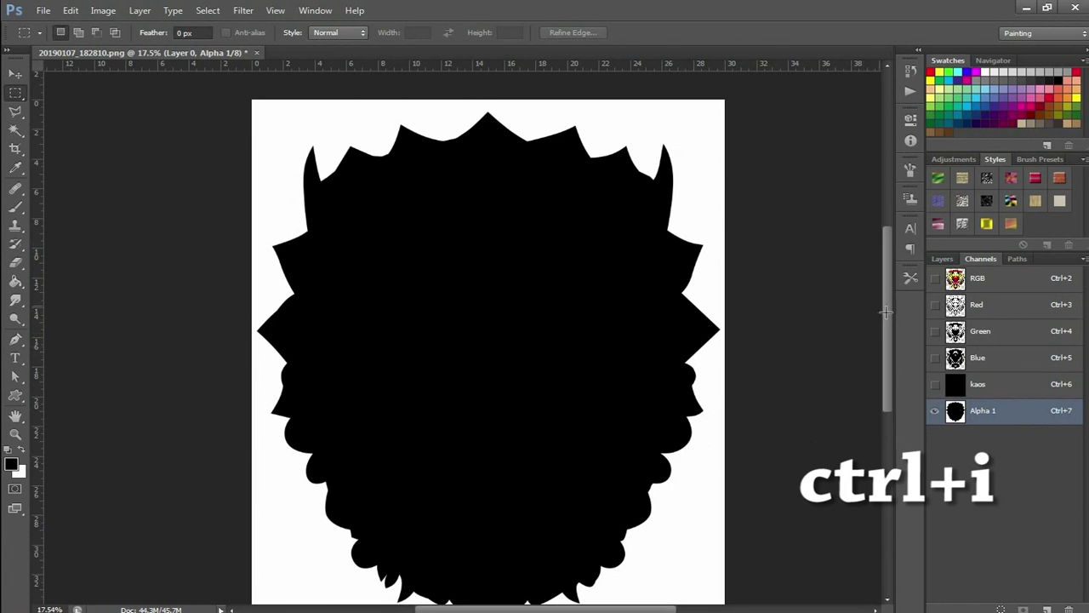
{"action": "mouse_move", "coordinate": [884, 302]}
{"action": "left_mouse_down"}
{"action": "mouse_move", "coordinate": [886, 330]}
{"action": "mouse_move", "coordinate": [886, 302]}
{"action": "left_mouse_up"}
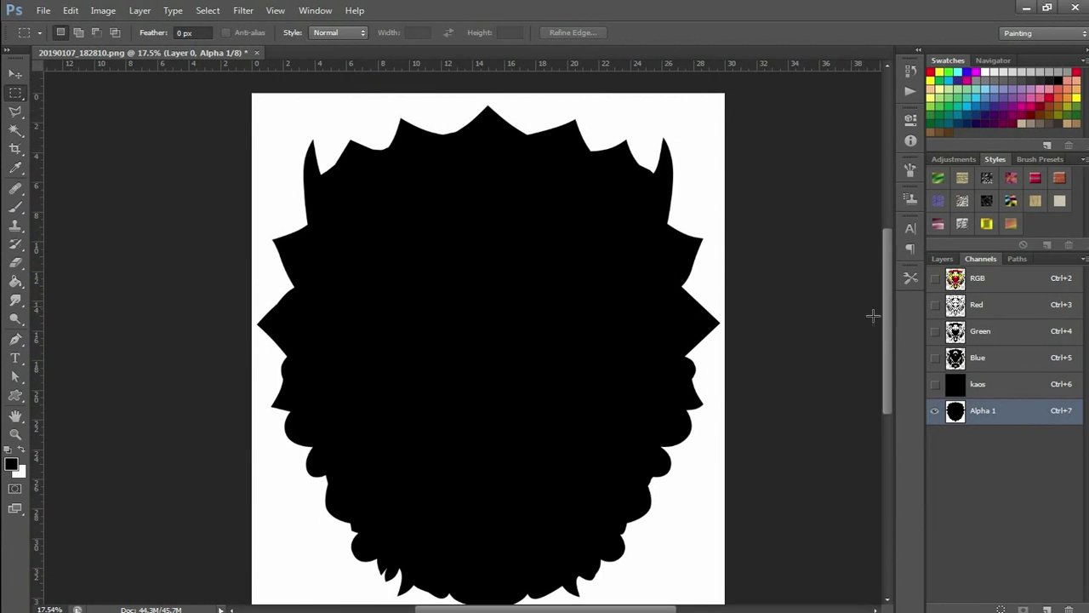
{"action": "left_click_drag", "start_coordinate": [891, 365], "coordinate": [885, 391]}
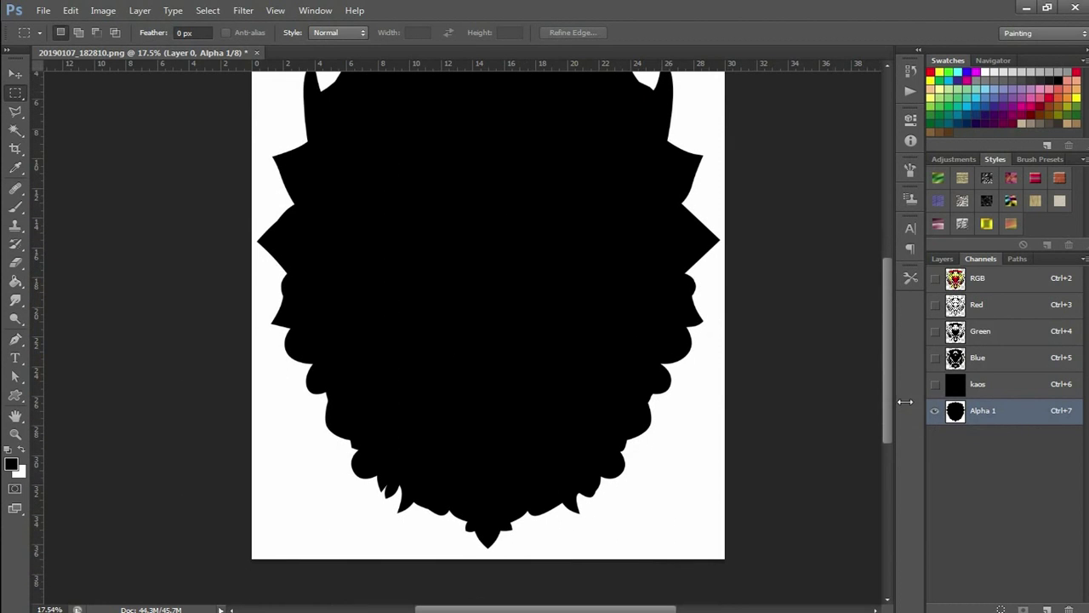
Make Alpha 1 a white spot channel named putih at 100% solidity, then view RGB
{"action": "left_click", "coordinate": [1020, 420]}
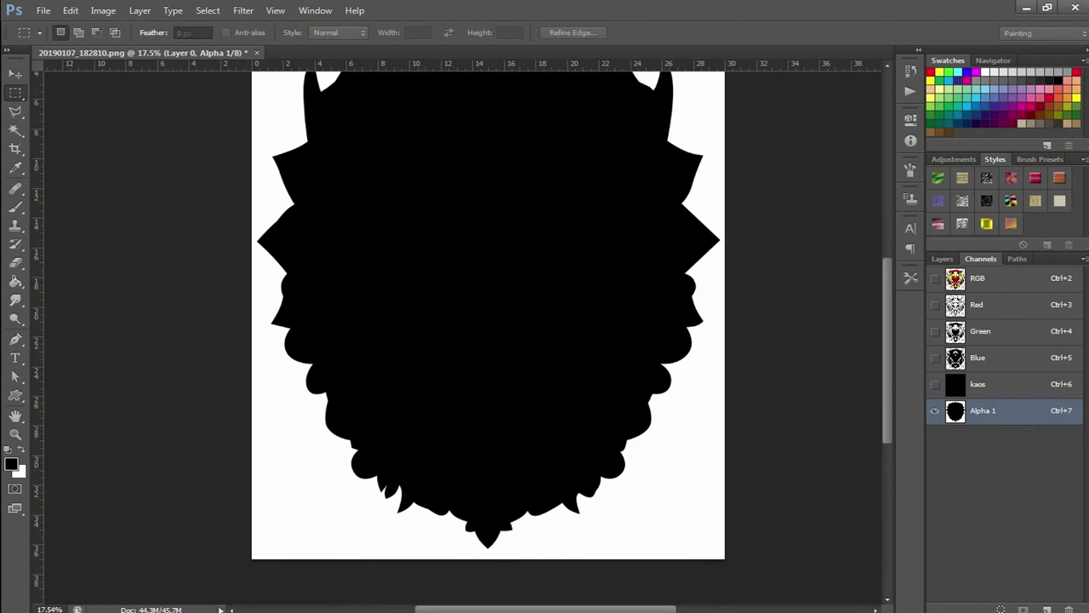
{"action": "double_click", "coordinate": [1020, 417]}
{"action": "left_click_drag", "start_coordinate": [704, 289], "coordinate": [636, 199]}
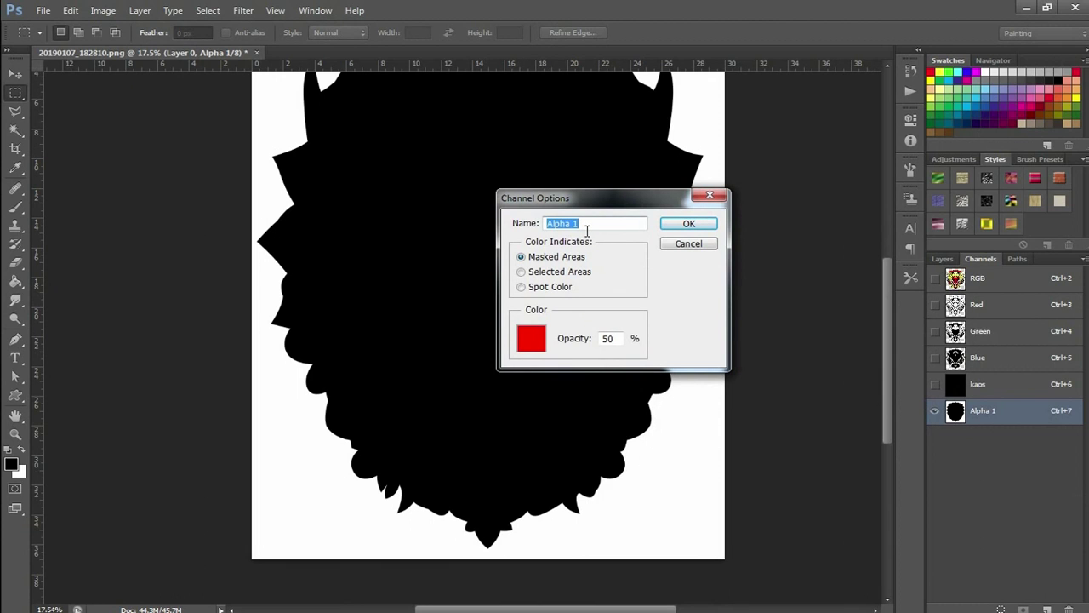
{"action": "type", "text": "p"}
{"action": "left_click", "coordinate": [521, 288]}
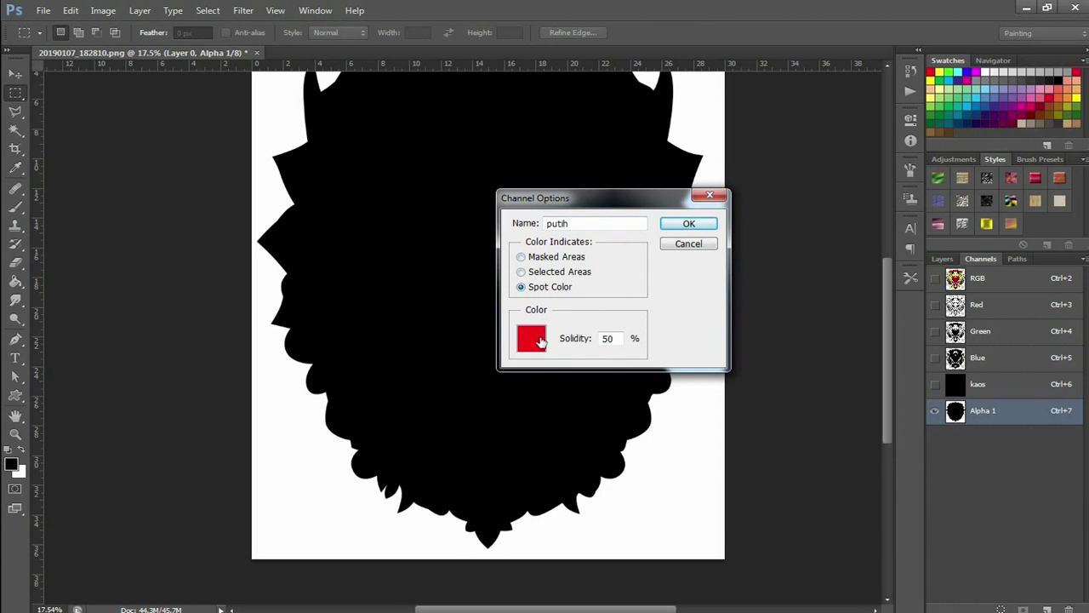
{"action": "left_click", "coordinate": [539, 341]}
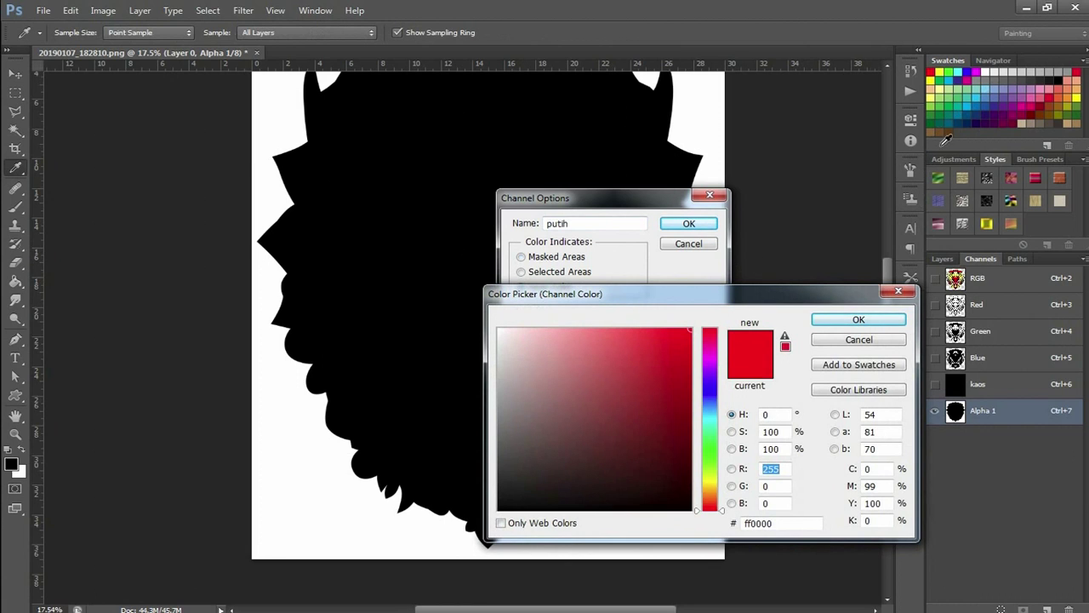
{"action": "left_click_drag", "start_coordinate": [522, 338], "coordinate": [478, 322]}
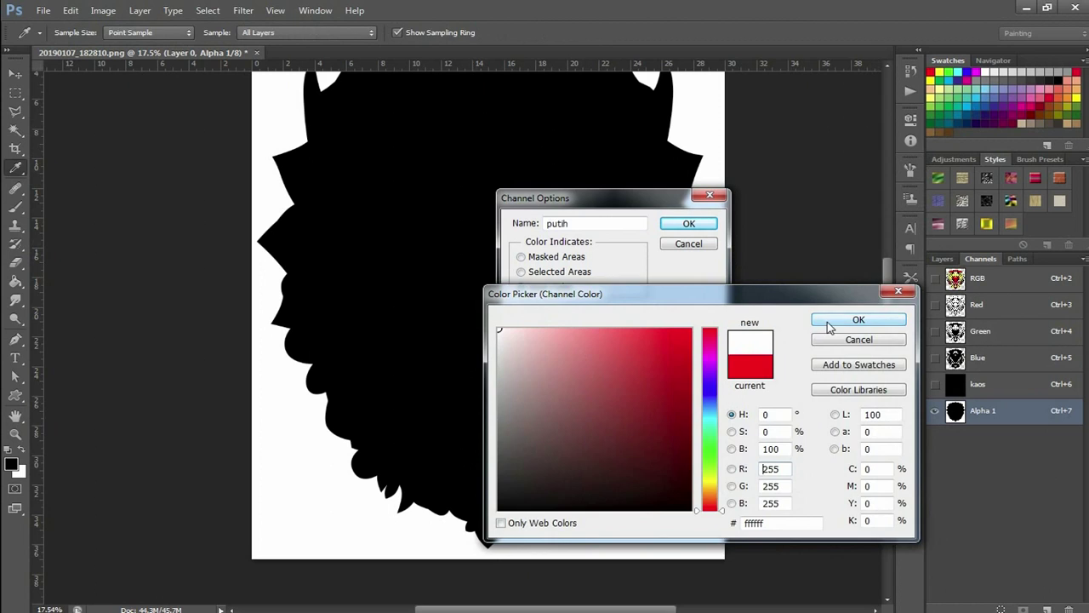
{"action": "left_click", "coordinate": [857, 320]}
{"action": "double_click", "coordinate": [602, 342]}
{"action": "type", "text": "100"}
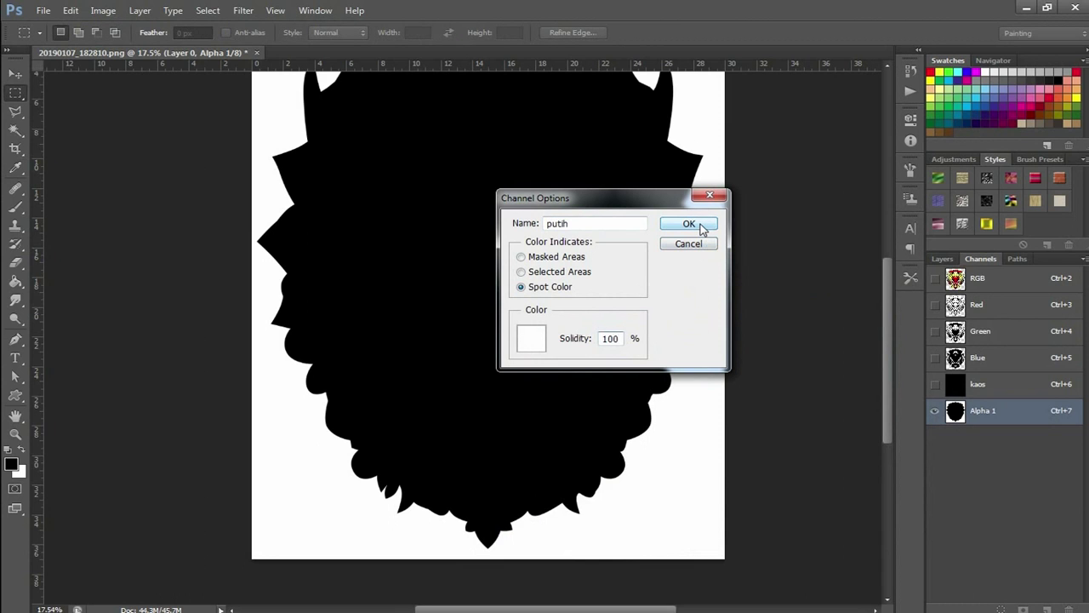
{"action": "left_click", "coordinate": [702, 228]}
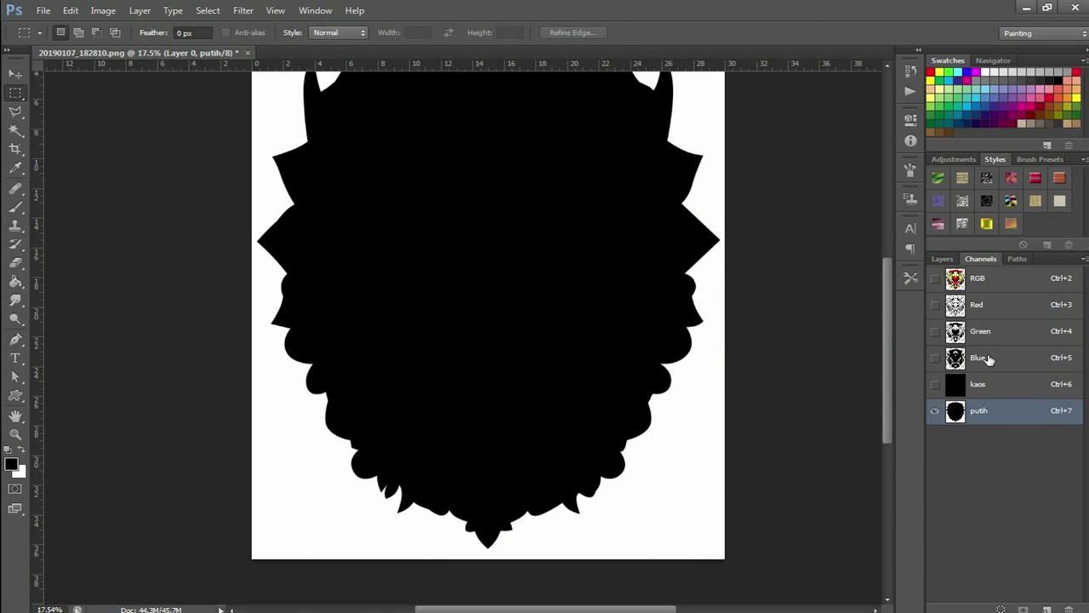
{"action": "left_click", "coordinate": [1004, 291]}
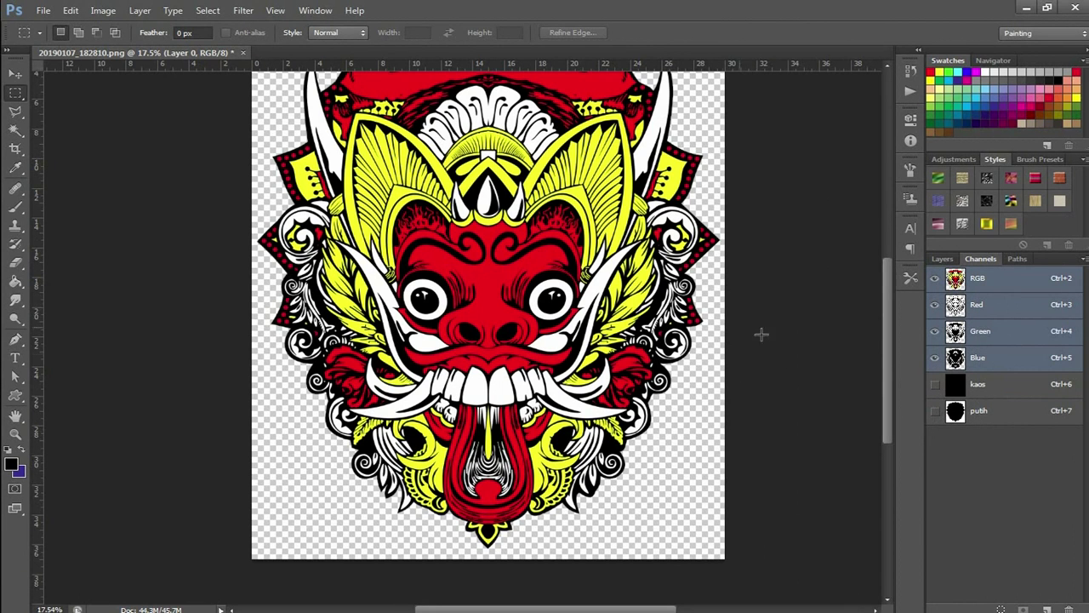
Scroll the channel list and bring up the Select menu
{"action": "left_click_drag", "start_coordinate": [884, 348], "coordinate": [895, 316]}
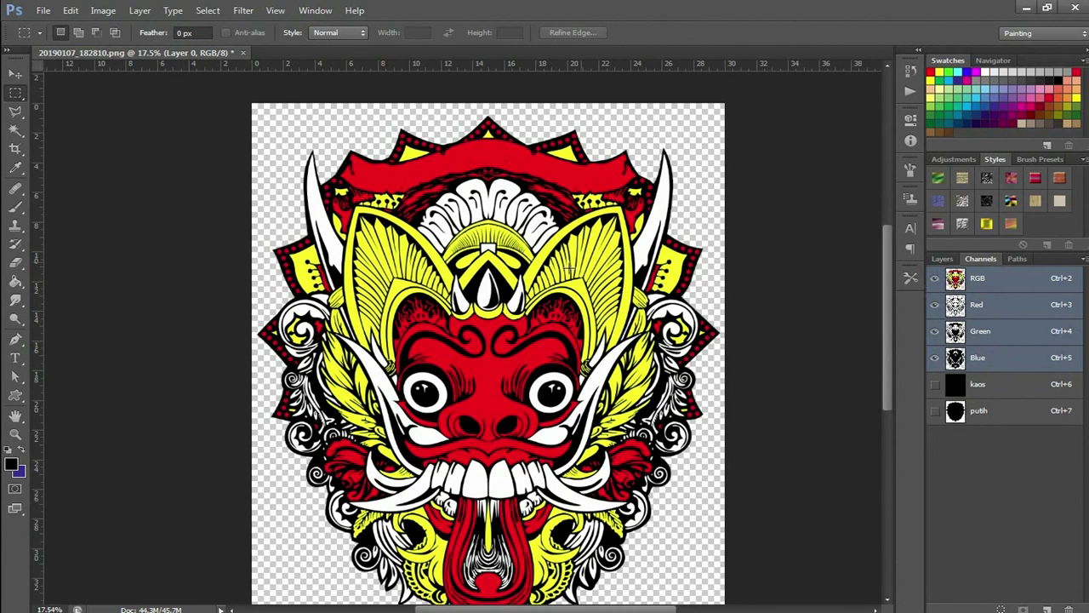
{"action": "left_click", "coordinate": [208, 10]}
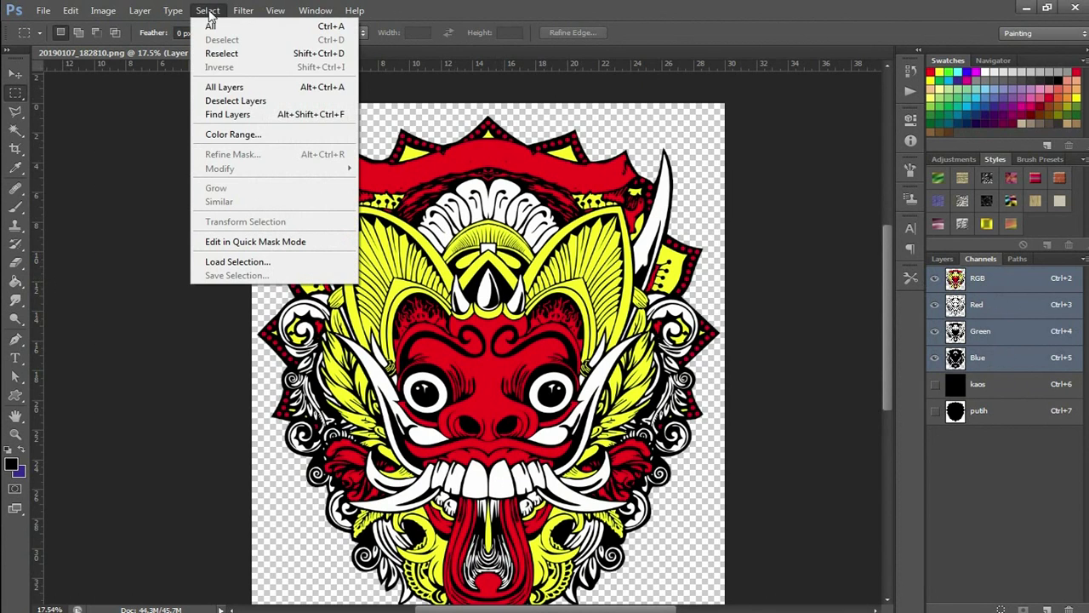
Color Range-select the sampled yellow areas, Invert off, with fuzziness 190
{"action": "left_click", "coordinate": [243, 137]}
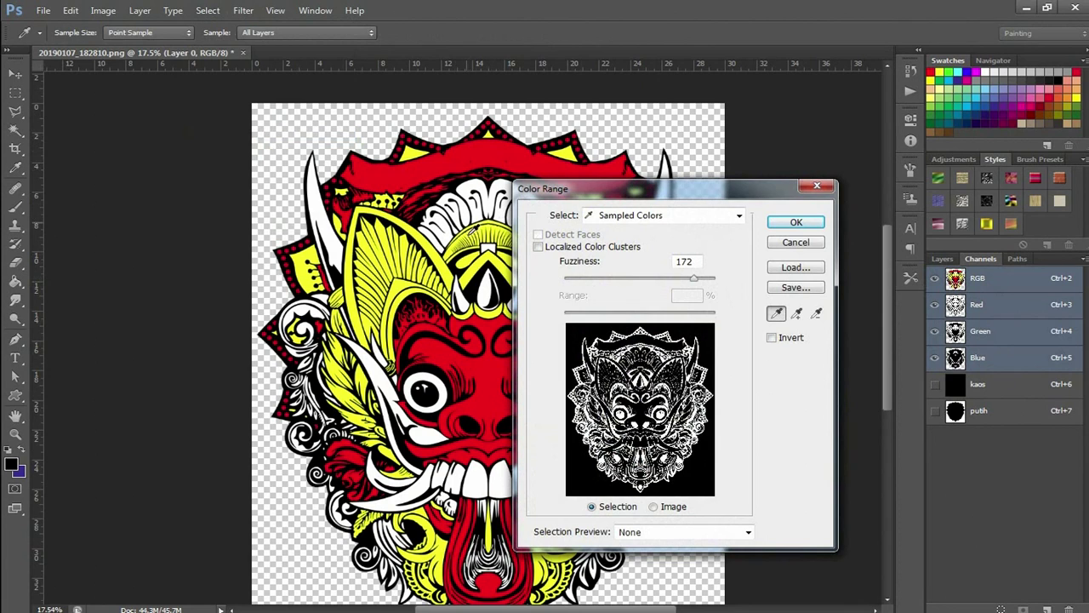
{"action": "left_click", "coordinate": [738, 216]}
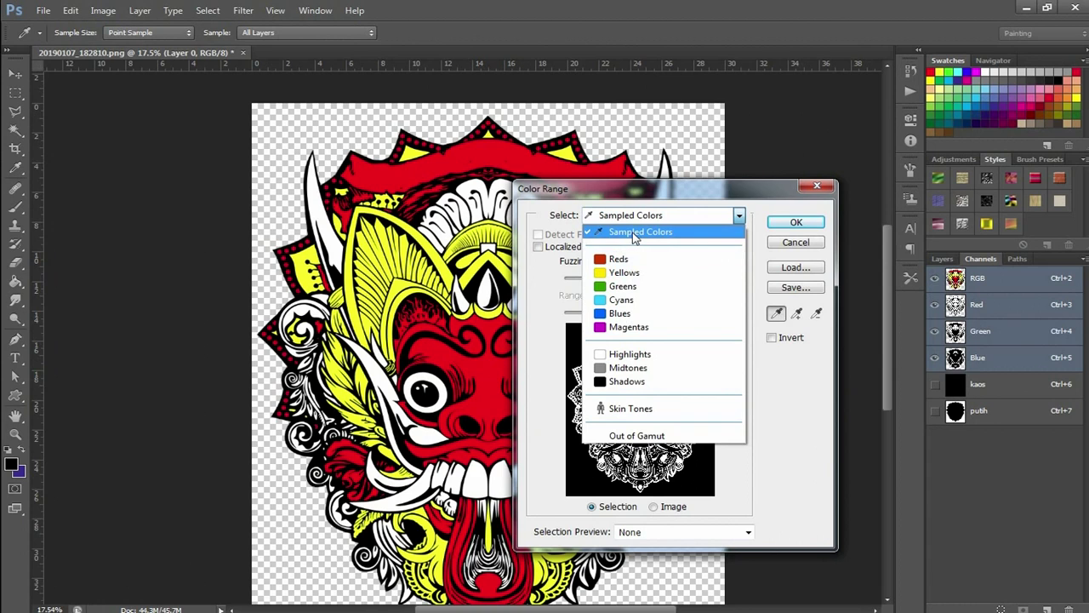
{"action": "left_click", "coordinate": [634, 233]}
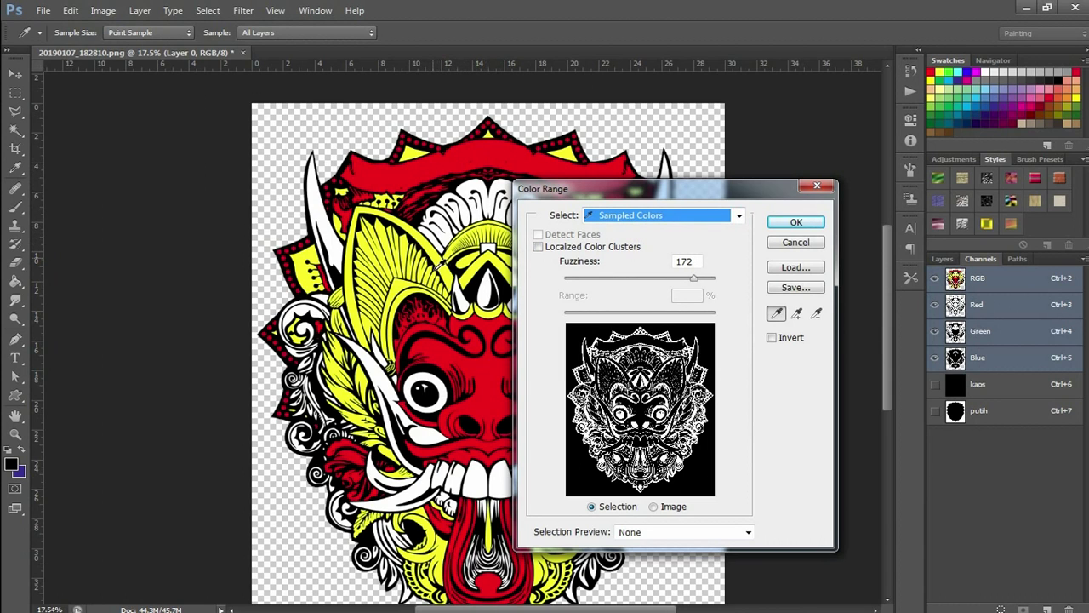
{"action": "left_click", "coordinate": [439, 276]}
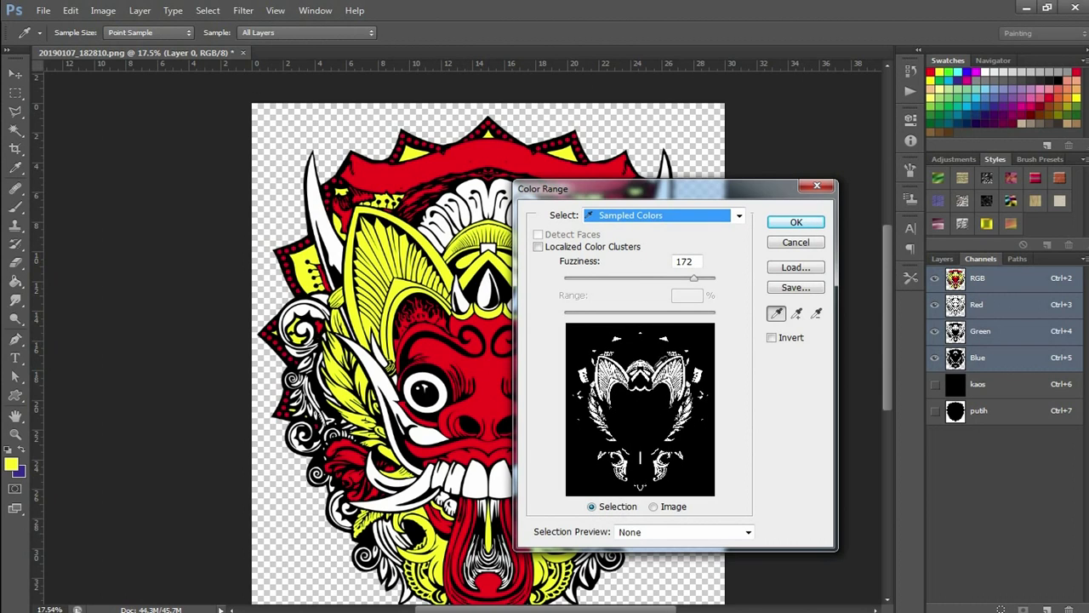
{"action": "left_click", "coordinate": [772, 338]}
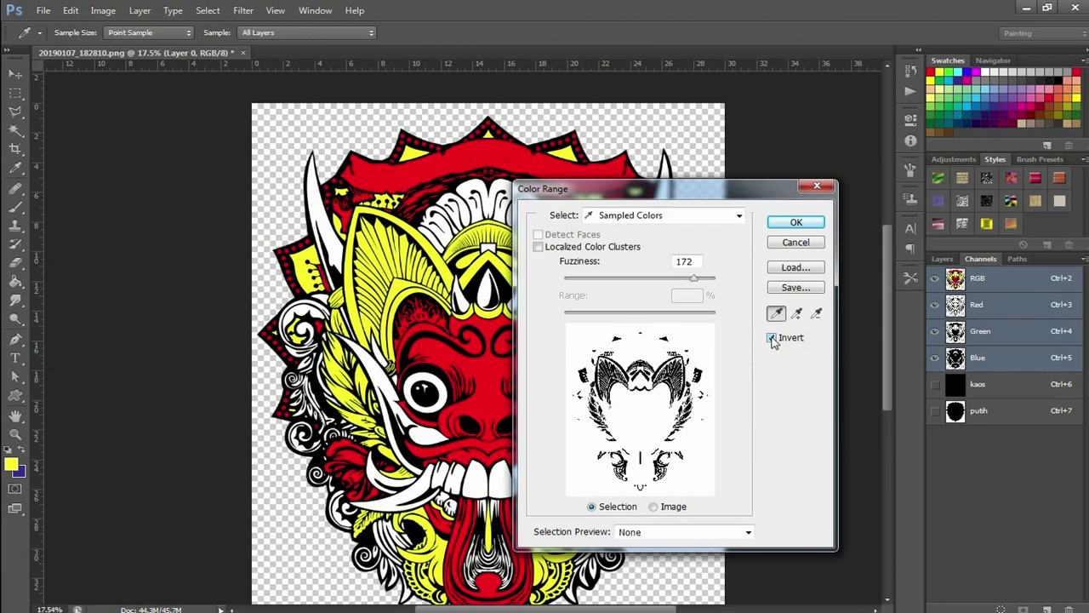
{"action": "left_click", "coordinate": [772, 338]}
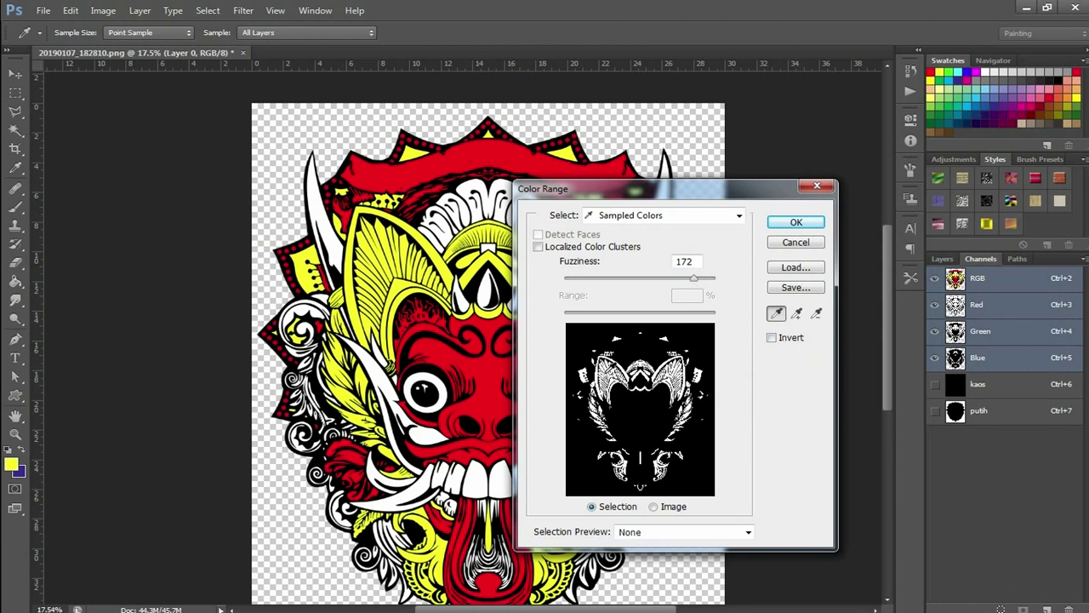
{"action": "left_click_drag", "start_coordinate": [695, 284], "coordinate": [606, 286]}
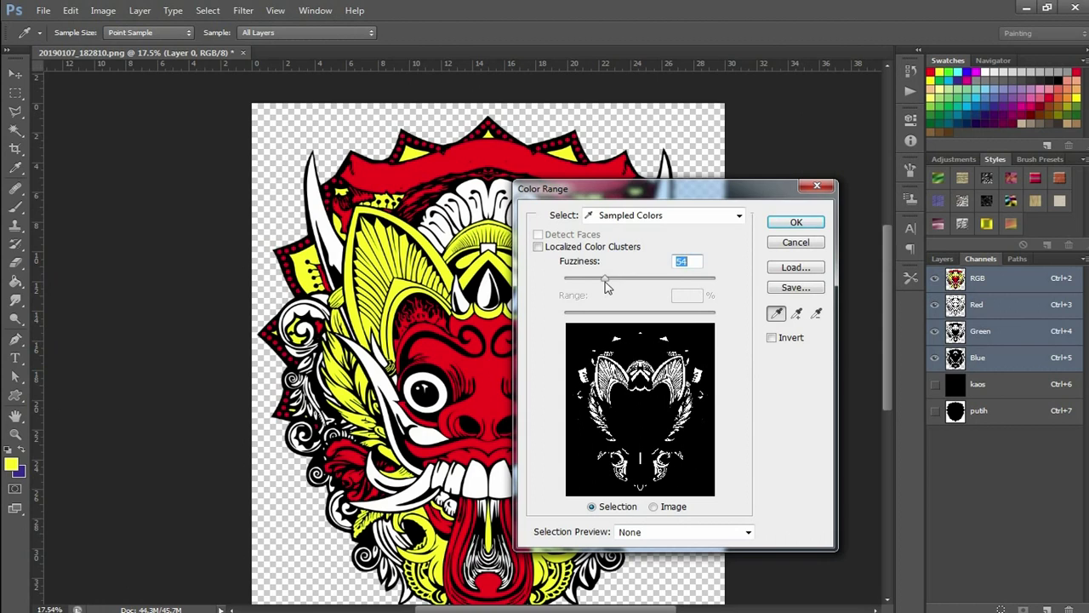
{"action": "left_click_drag", "start_coordinate": [607, 287], "coordinate": [709, 288]}
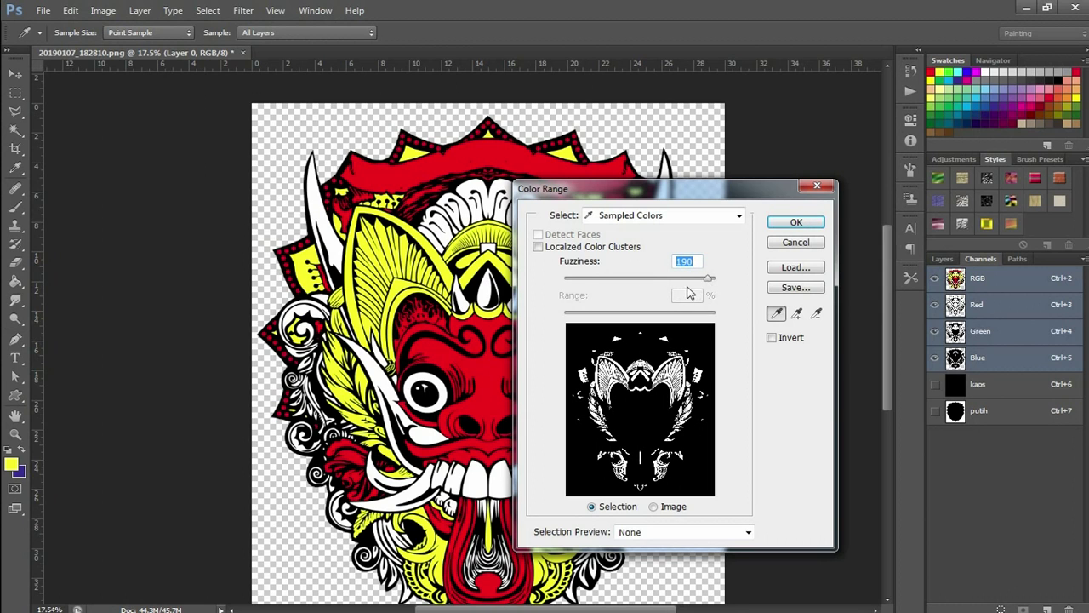
{"action": "left_click", "coordinate": [796, 222]}
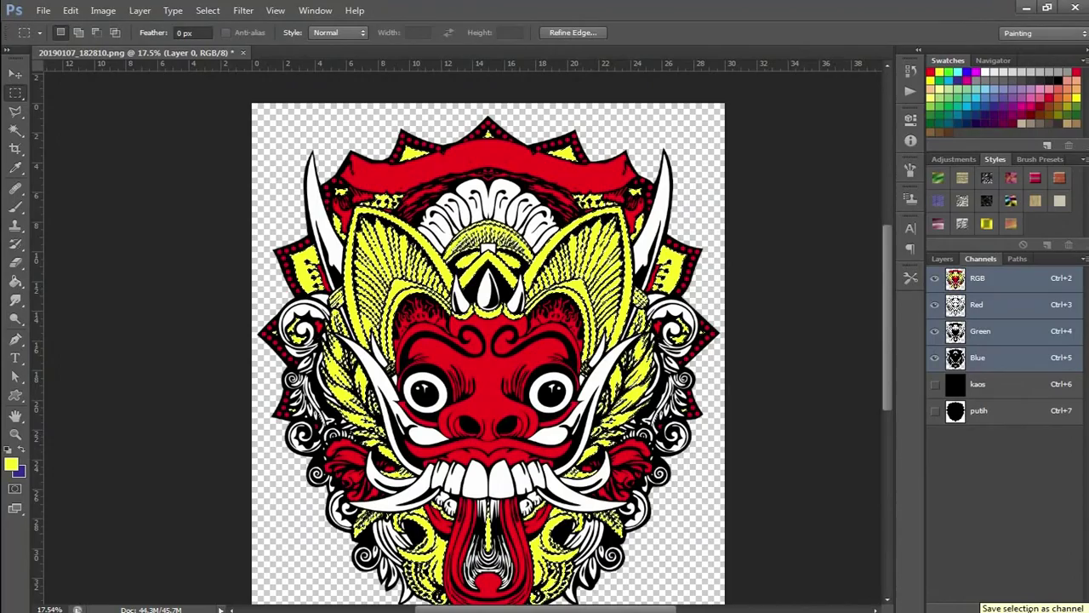
Save the yellow selection as a new channel, deselect, and invert the mask
{"action": "left_click", "coordinate": [1023, 609]}
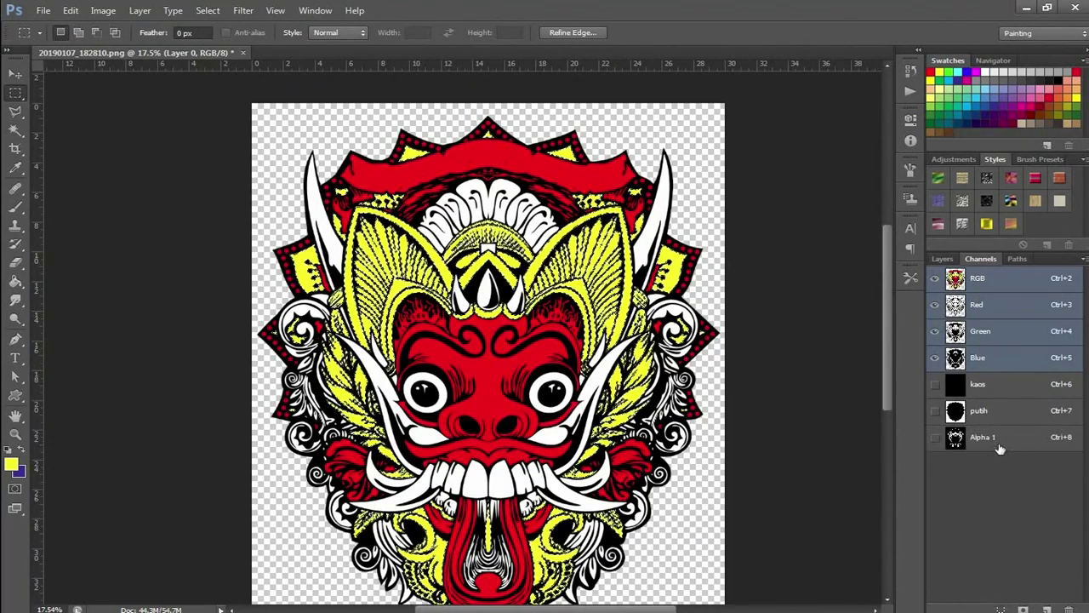
{"action": "left_click", "coordinate": [996, 443]}
{"action": "key", "text": "ctrl+d"}
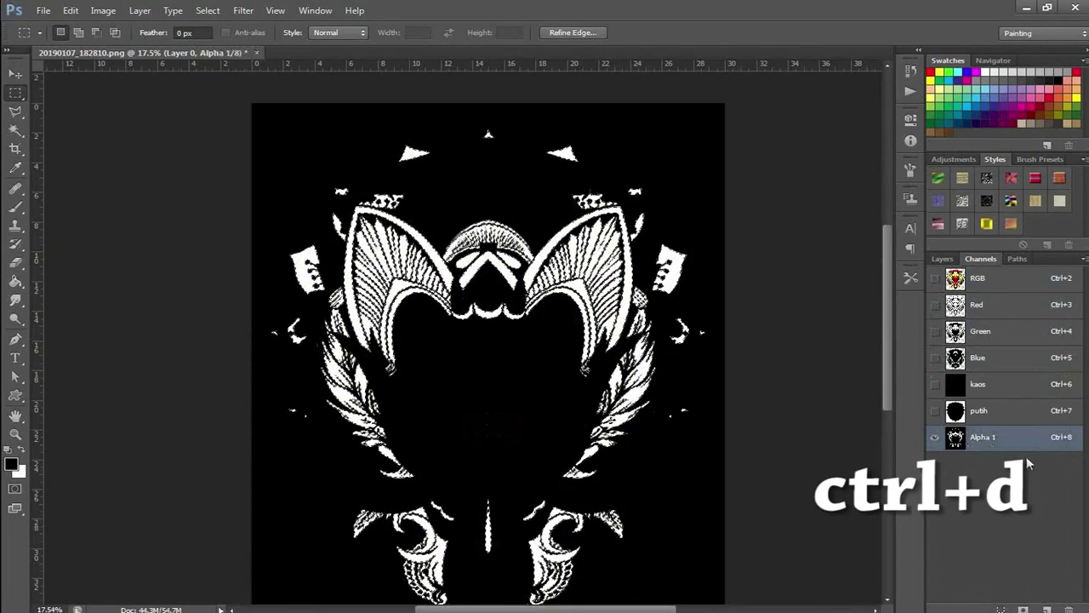
{"action": "key", "text": "ctrl+d"}
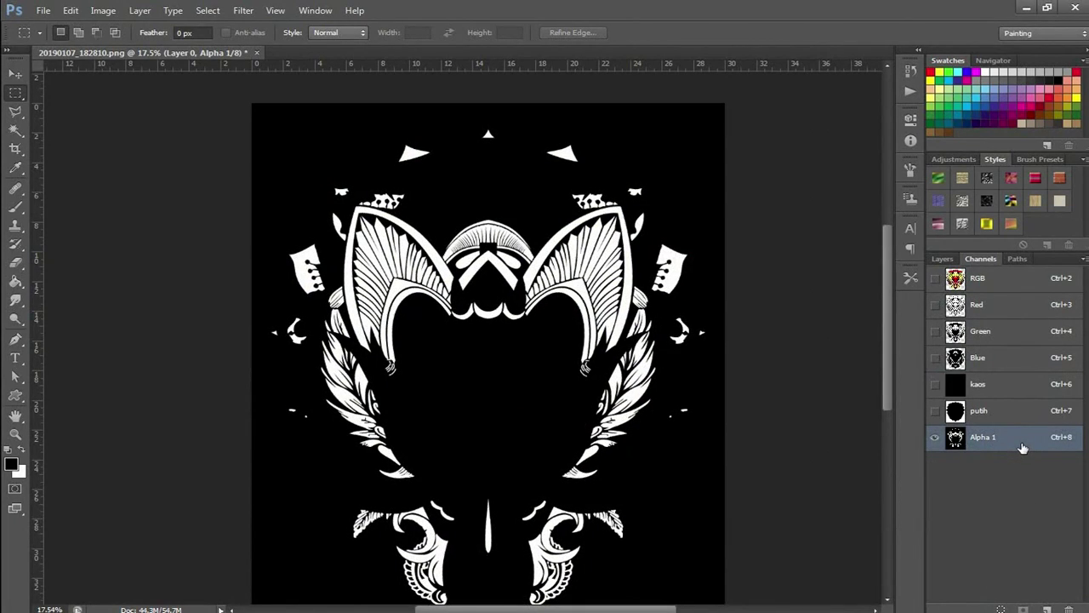
{"action": "key", "text": "ctrl+i"}
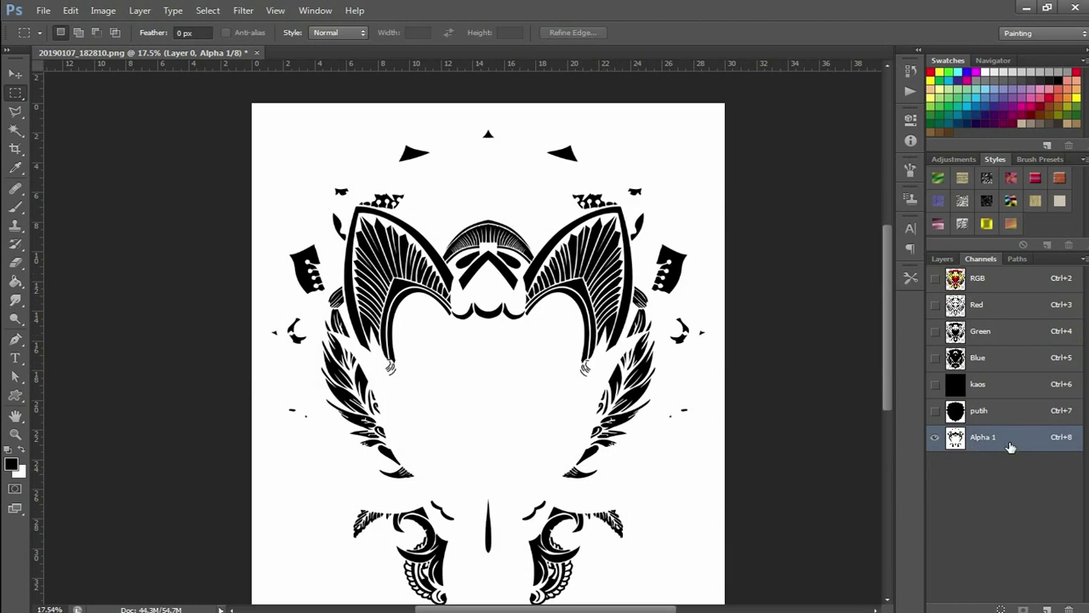
Make Alpha 1 a yellow spot channel named kuning at 100% solidity, showing putih too
{"action": "double_click", "coordinate": [1010, 447]}
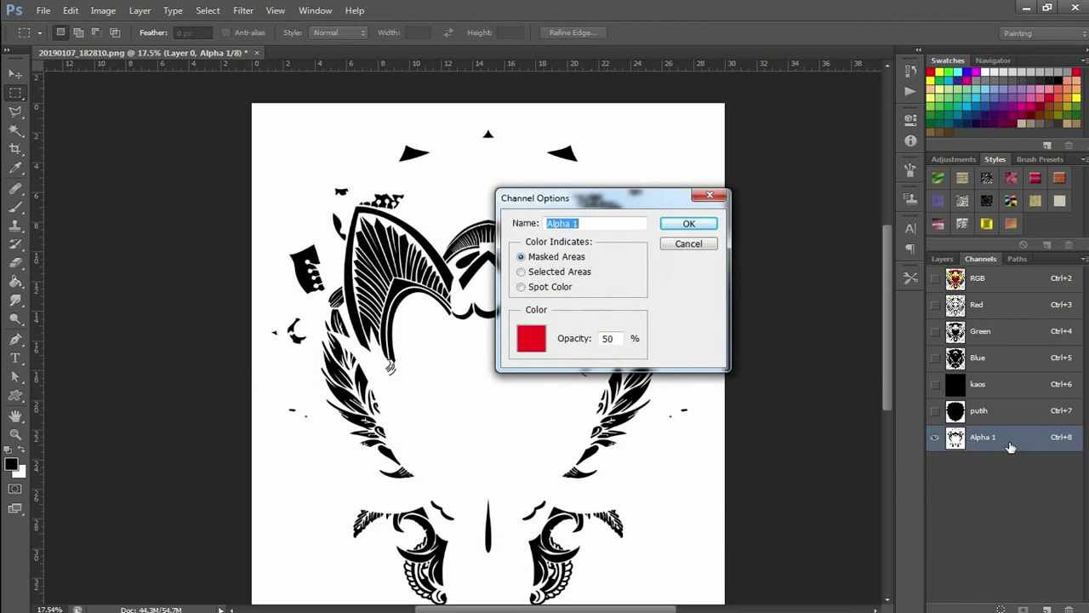
{"action": "left_click", "coordinate": [522, 288]}
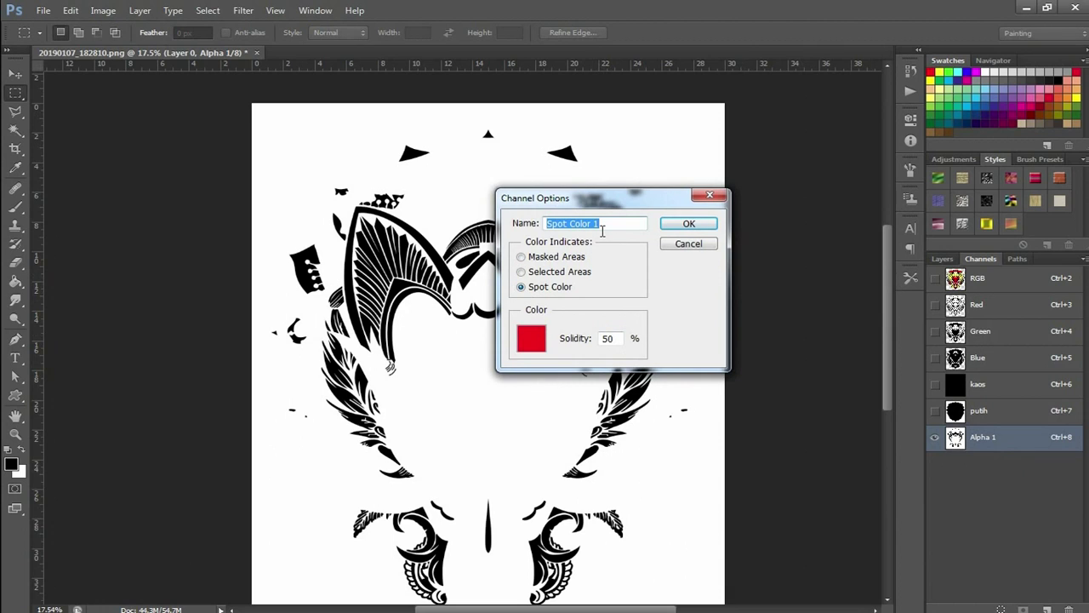
{"action": "type", "text": "kuning"}
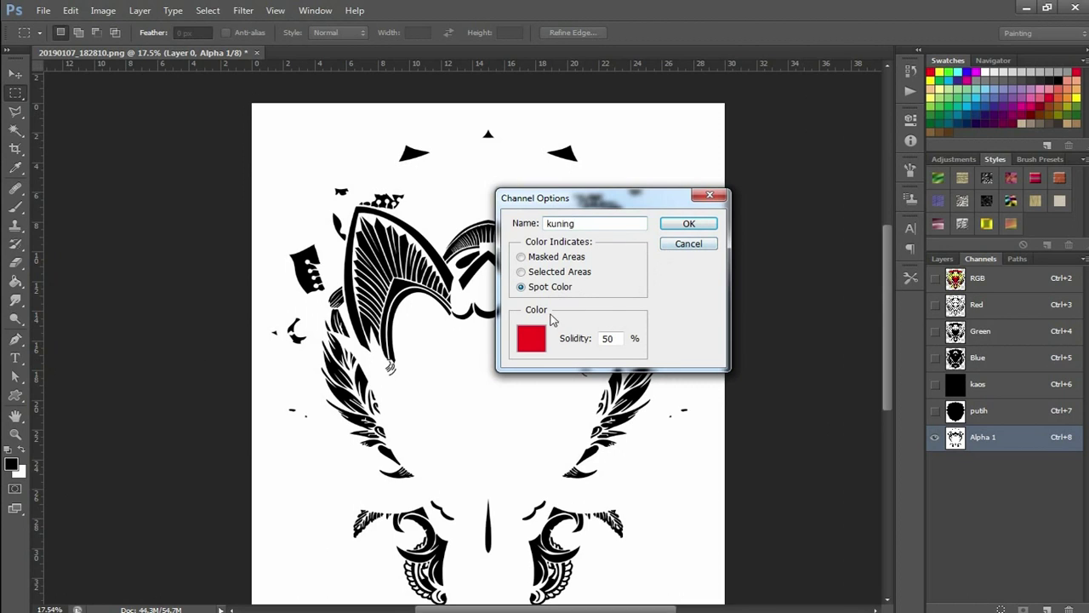
{"action": "double_click", "coordinate": [606, 341]}
{"action": "type", "text": "100"}
{"action": "left_click", "coordinate": [532, 338]}
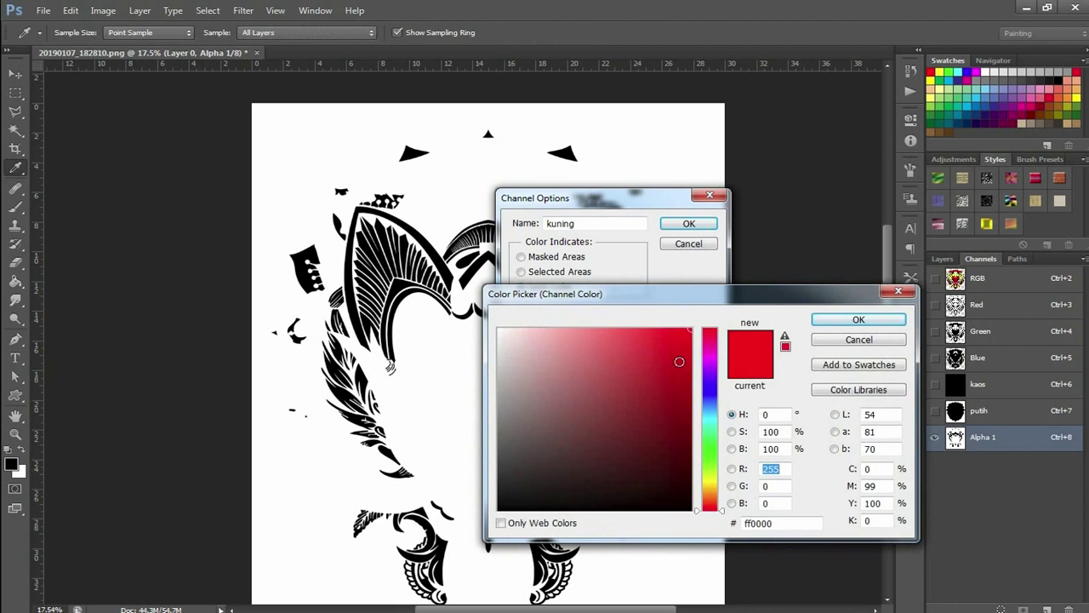
{"action": "left_click", "coordinate": [710, 479]}
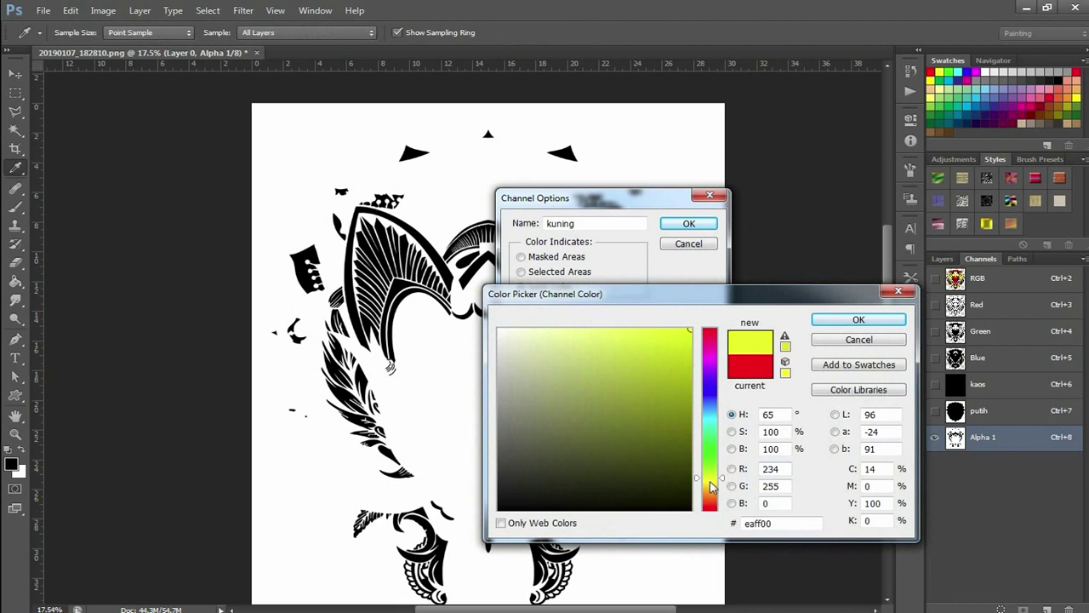
{"action": "left_click", "coordinate": [711, 483]}
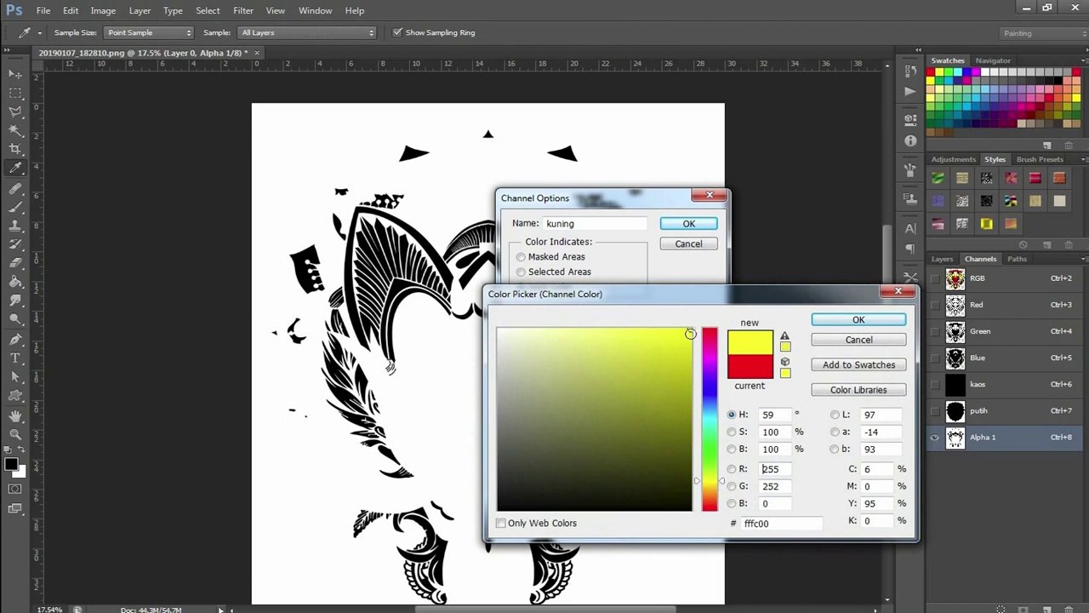
{"action": "left_click", "coordinate": [857, 319]}
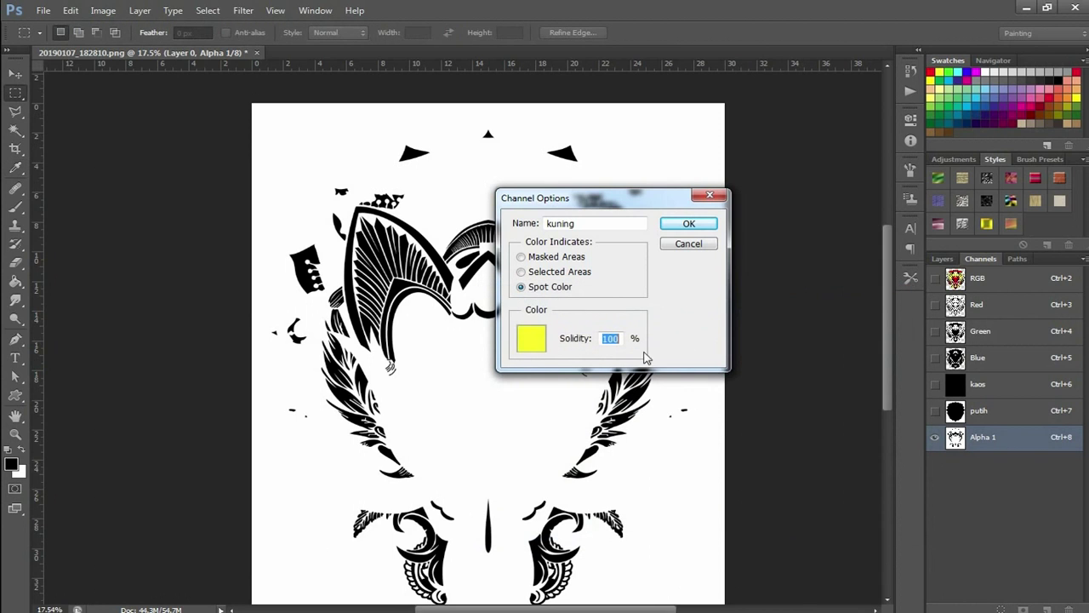
{"action": "left_click", "coordinate": [688, 222]}
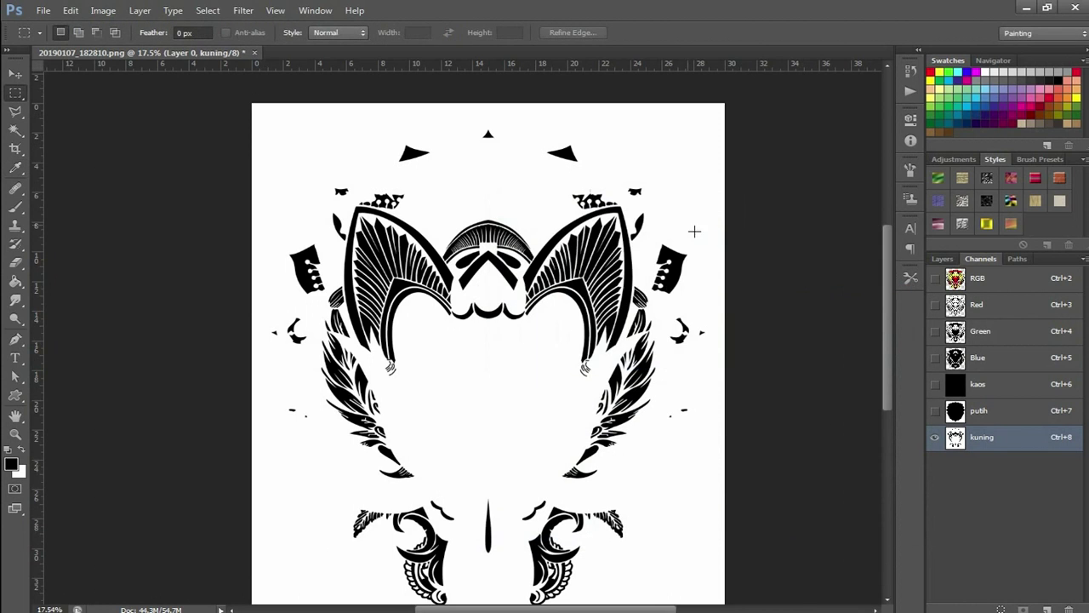
{"action": "left_click", "coordinate": [935, 410]}
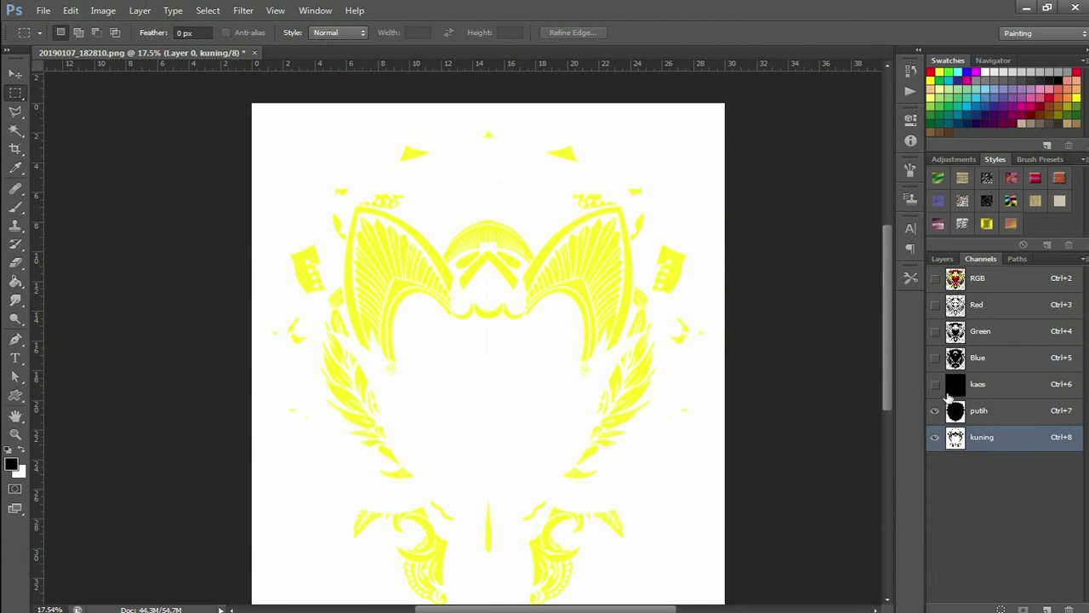
Preview kaos with the putih and kuning channels, then return to the RGB composite
{"action": "left_click", "coordinate": [936, 384]}
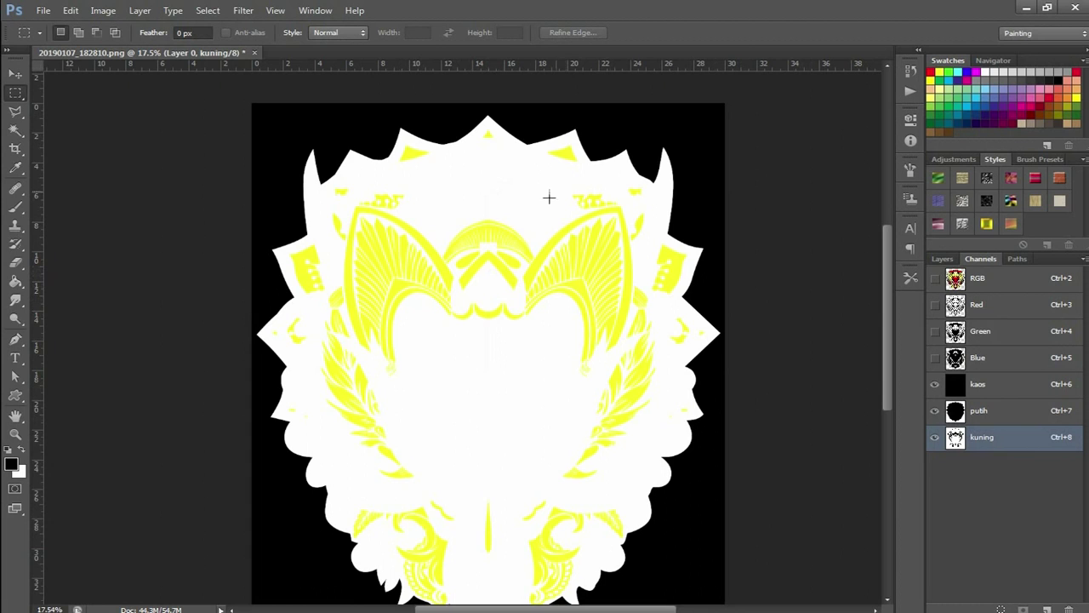
{"action": "left_click", "coordinate": [935, 384]}
{"action": "left_click", "coordinate": [1007, 290]}
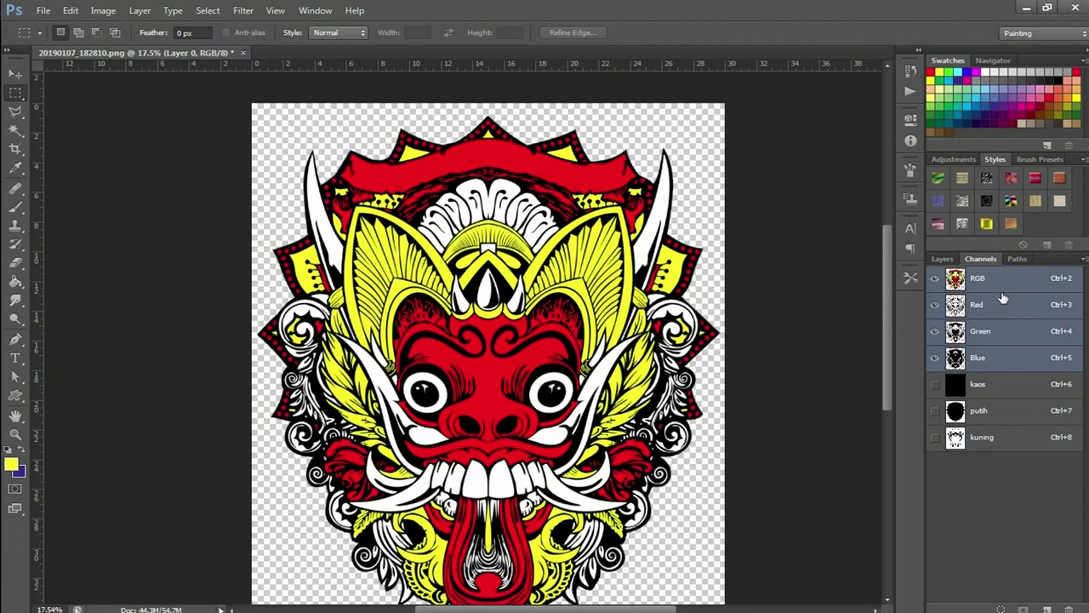
{"action": "left_click", "coordinate": [208, 10]}
Sample the mask's red areas with Color Range at fuzziness 190 and save them as a new channel
{"action": "left_click", "coordinate": [232, 134]}
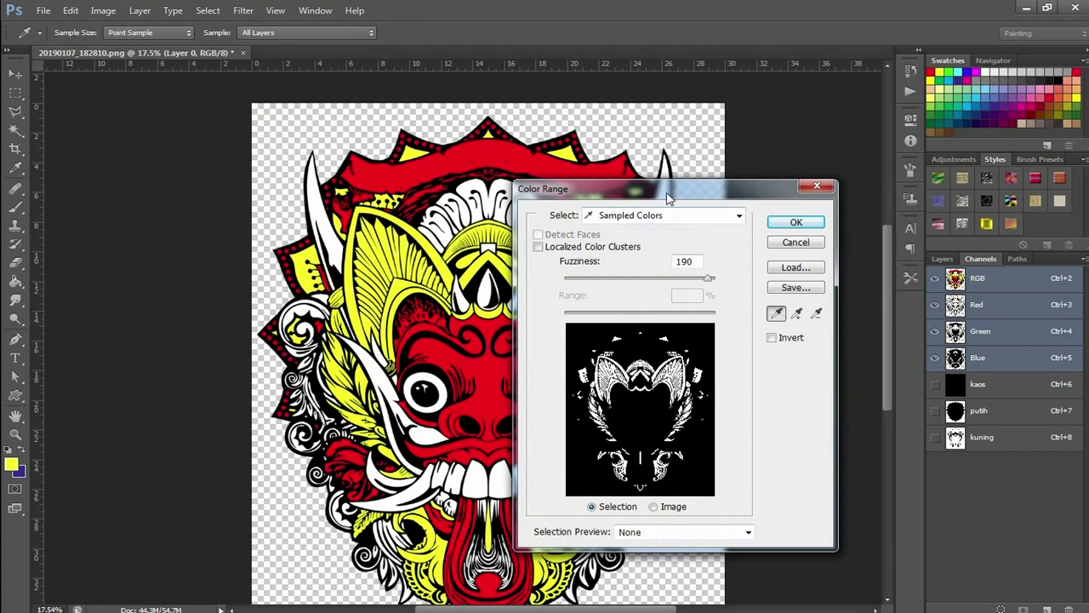
{"action": "left_click_drag", "start_coordinate": [668, 197], "coordinate": [712, 199]}
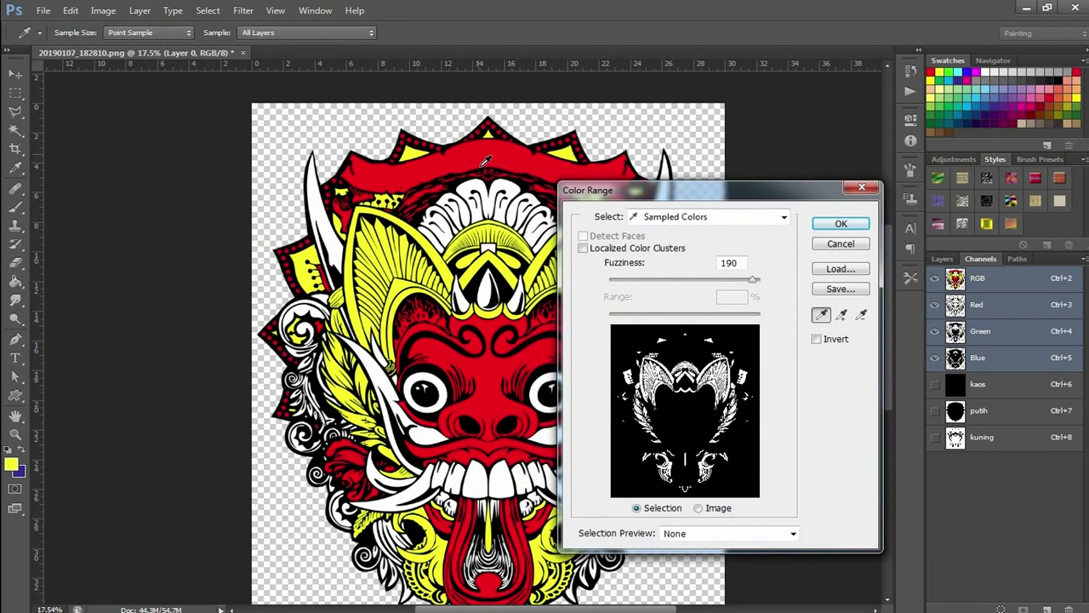
{"action": "left_click", "coordinate": [486, 161]}
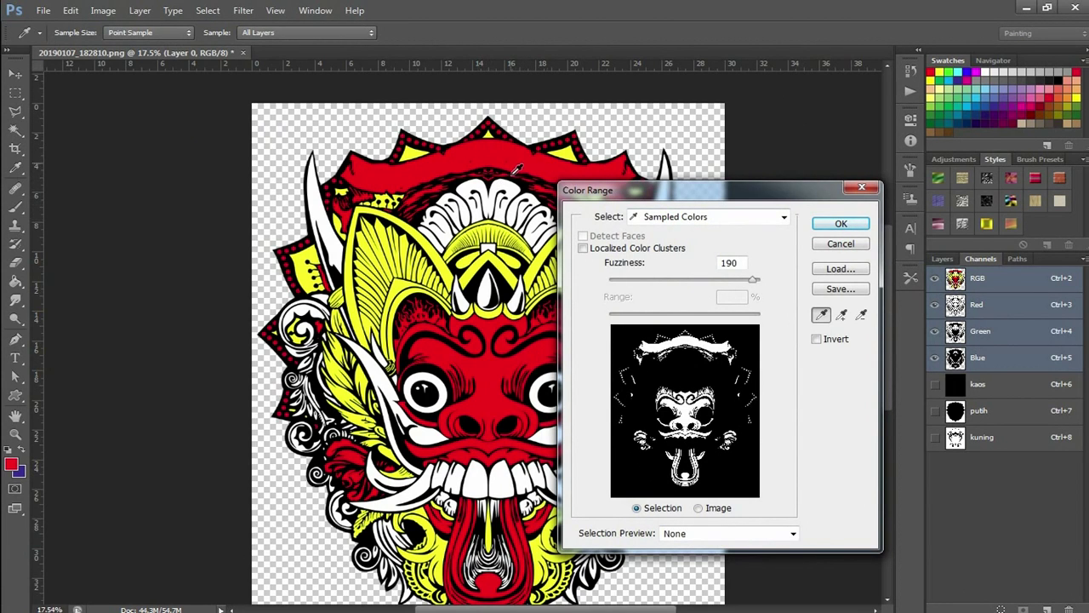
{"action": "left_click", "coordinate": [841, 223]}
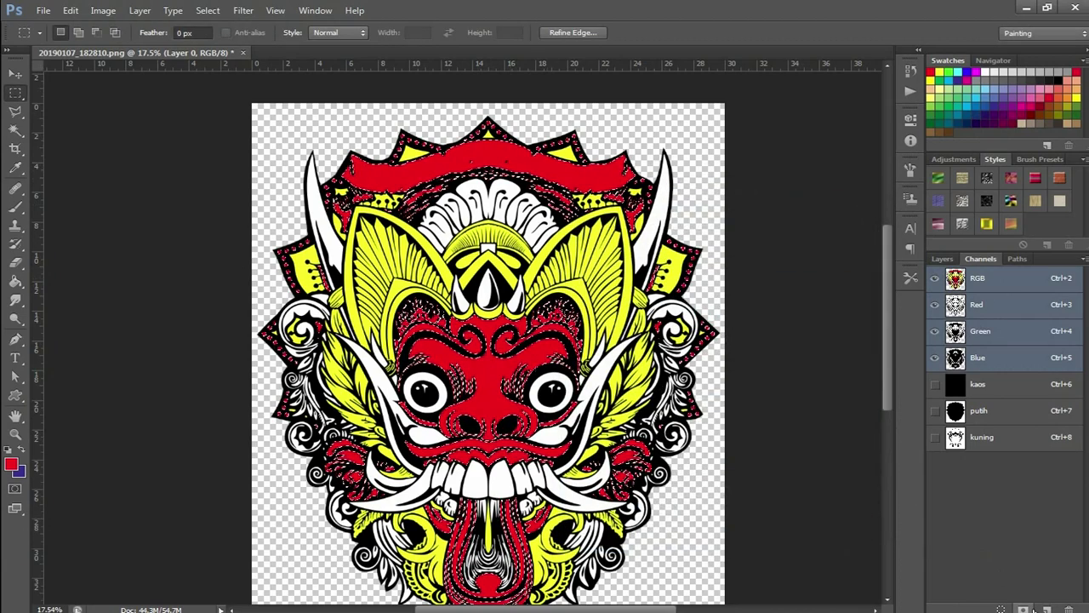
{"action": "left_click", "coordinate": [1024, 609]}
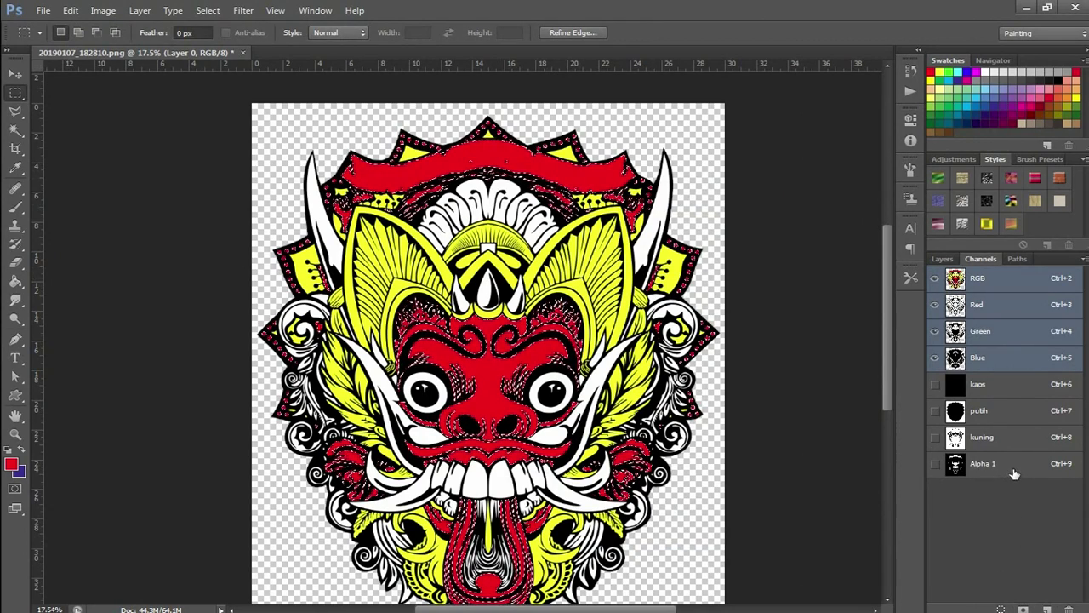
Clear the selection and invert the new Alpha 1 channel
{"action": "key", "text": "ctrl+d"}
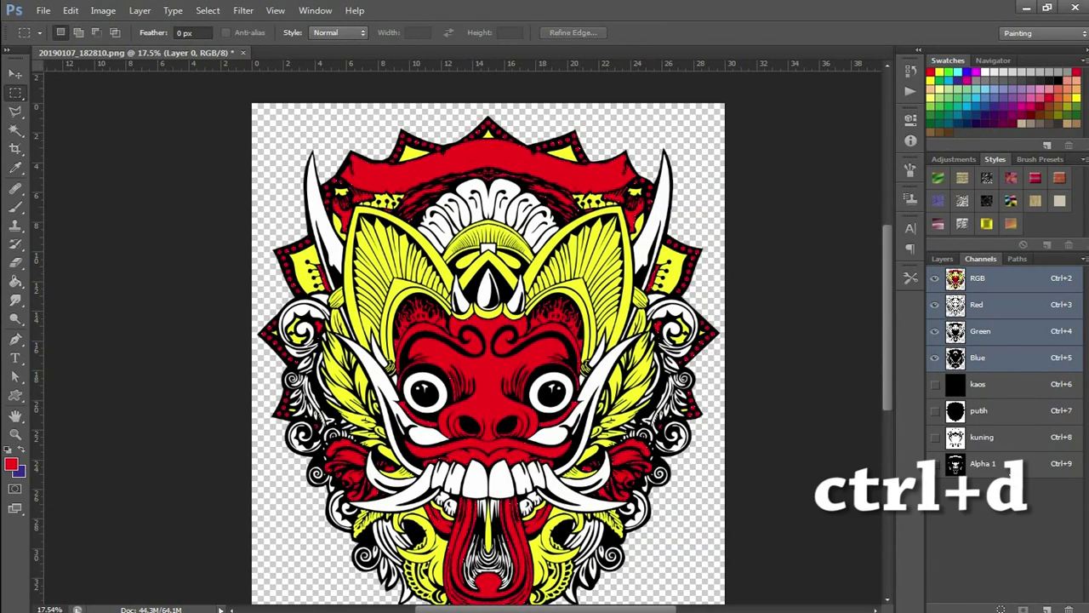
{"action": "left_click", "coordinate": [979, 463]}
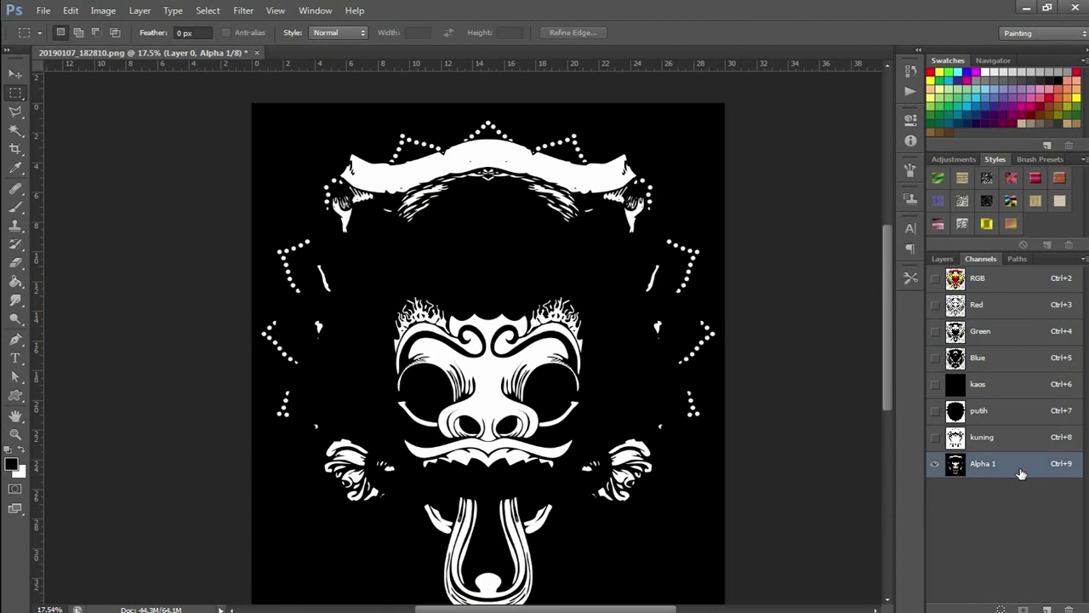
{"action": "key", "text": "ctrl+i"}
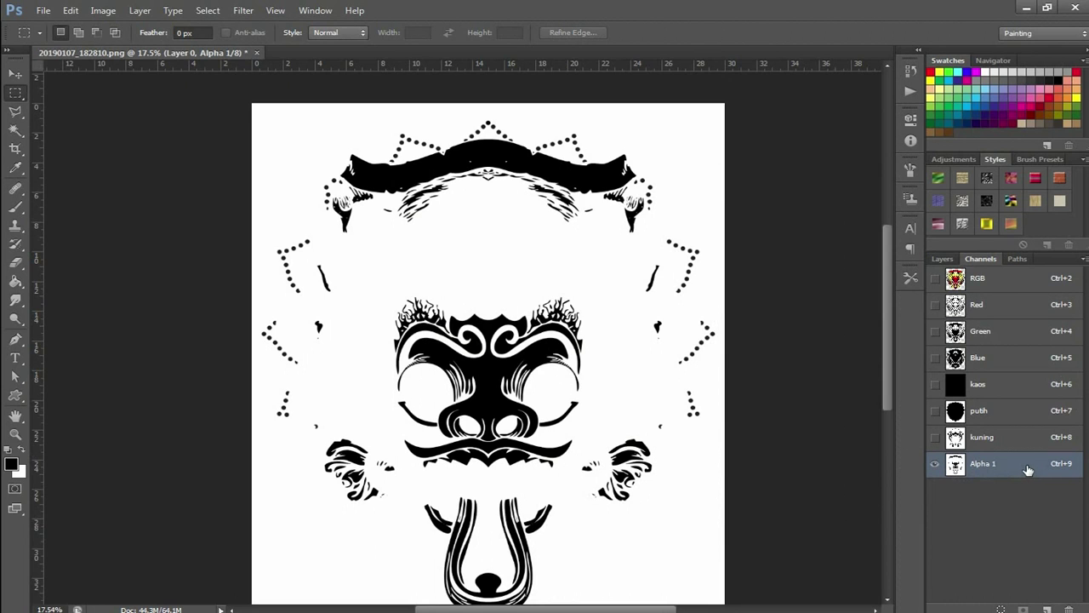
Make Alpha 1 a spot colour channel named merah and set its solidity
{"action": "double_click", "coordinate": [1028, 470]}
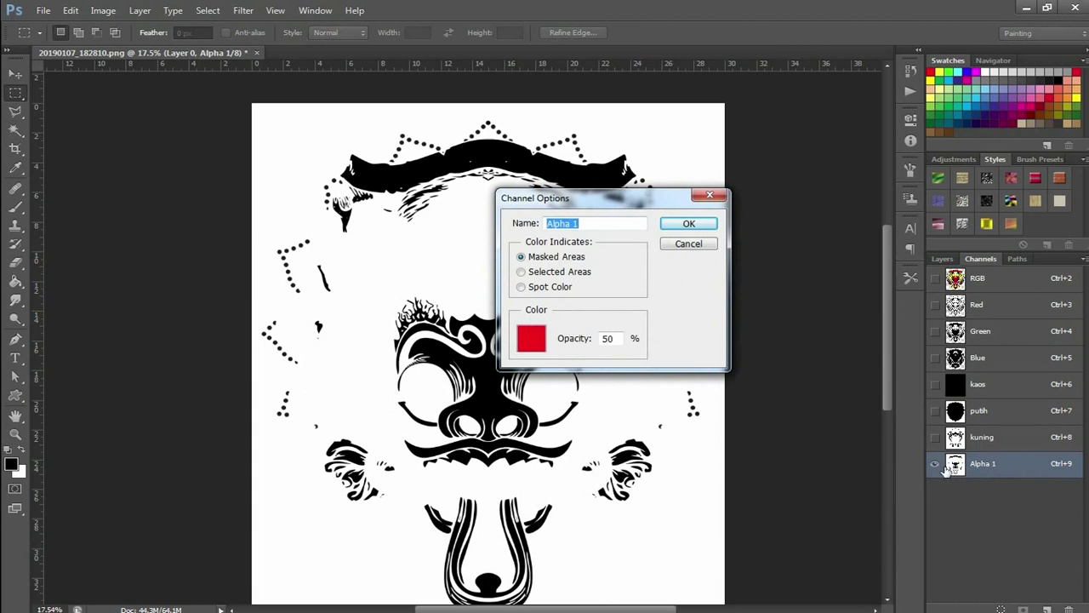
{"action": "type", "text": "merah"}
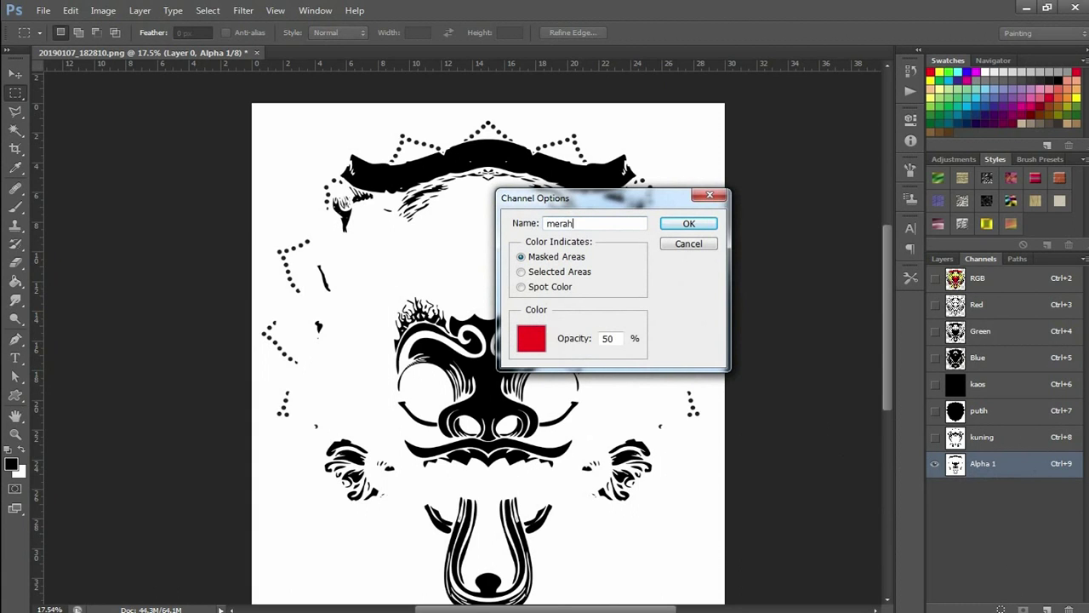
{"action": "left_click", "coordinate": [522, 288]}
{"action": "double_click", "coordinate": [607, 341]}
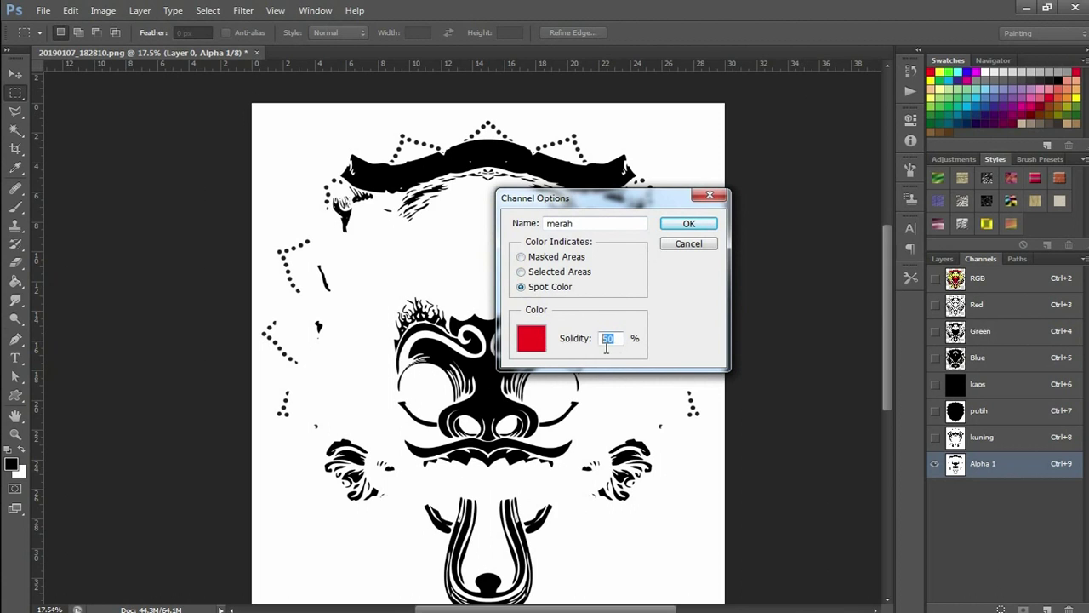
{"action": "type", "text": "1"}
{"action": "left_click", "coordinate": [690, 224]}
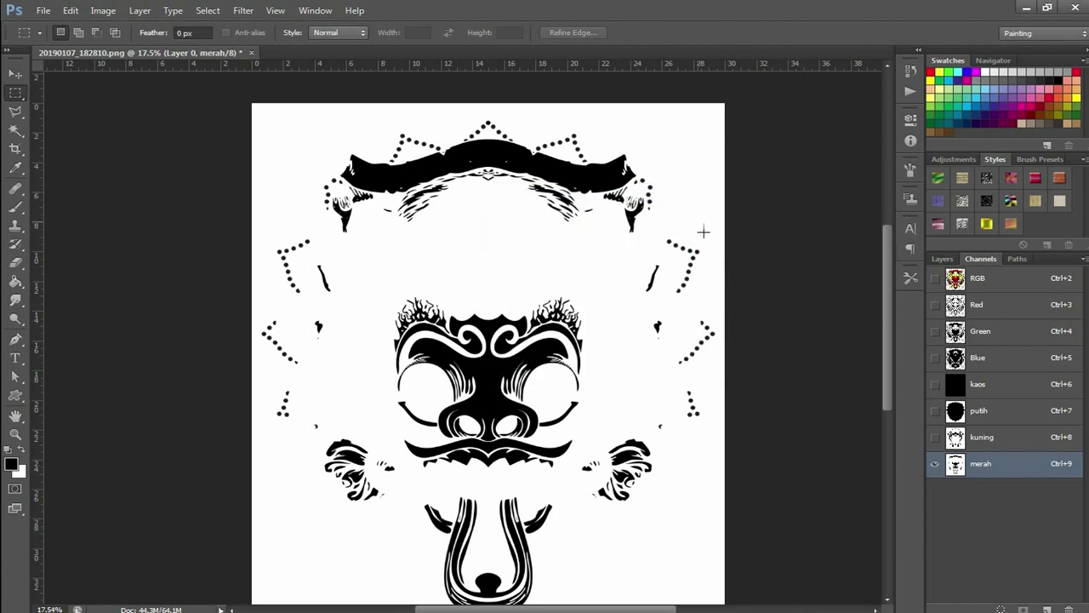
Show kuning, putih and kaos alongside merah, then return to the RGB composite
{"action": "left_click", "coordinate": [935, 436]}
{"action": "left_click", "coordinate": [935, 410]}
{"action": "left_click", "coordinate": [935, 383]}
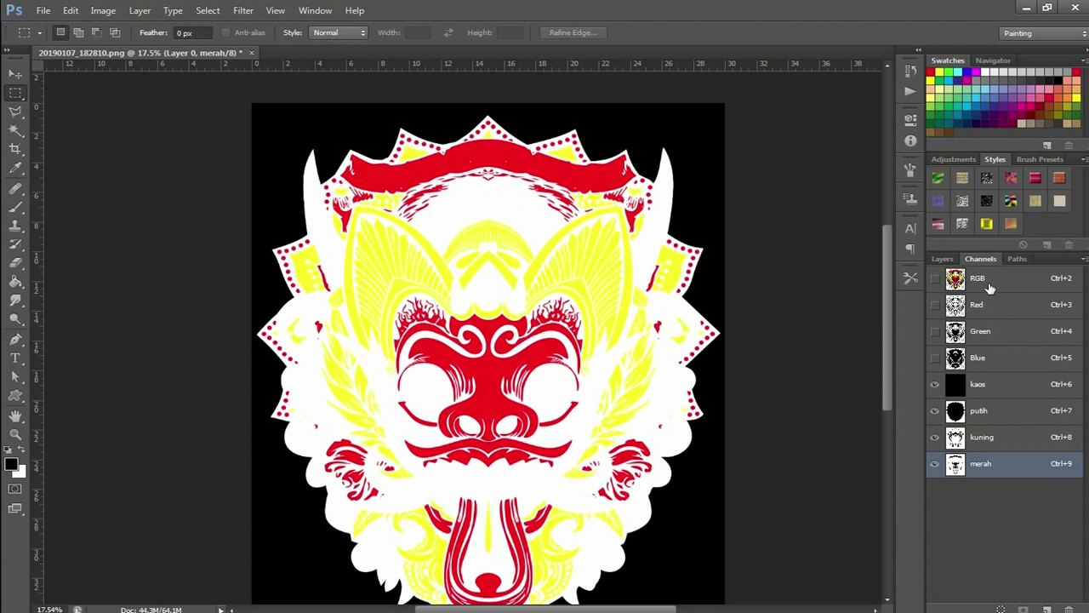
{"action": "left_click", "coordinate": [1012, 291]}
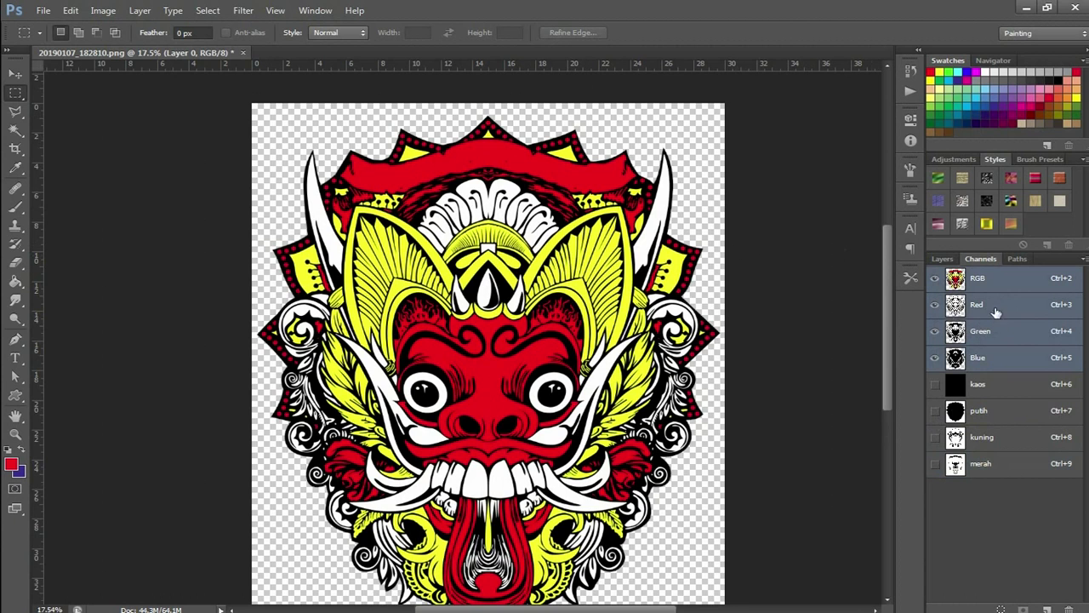
Select the black line art with Color Range and save it as a new channel
{"action": "left_click", "coordinate": [207, 10]}
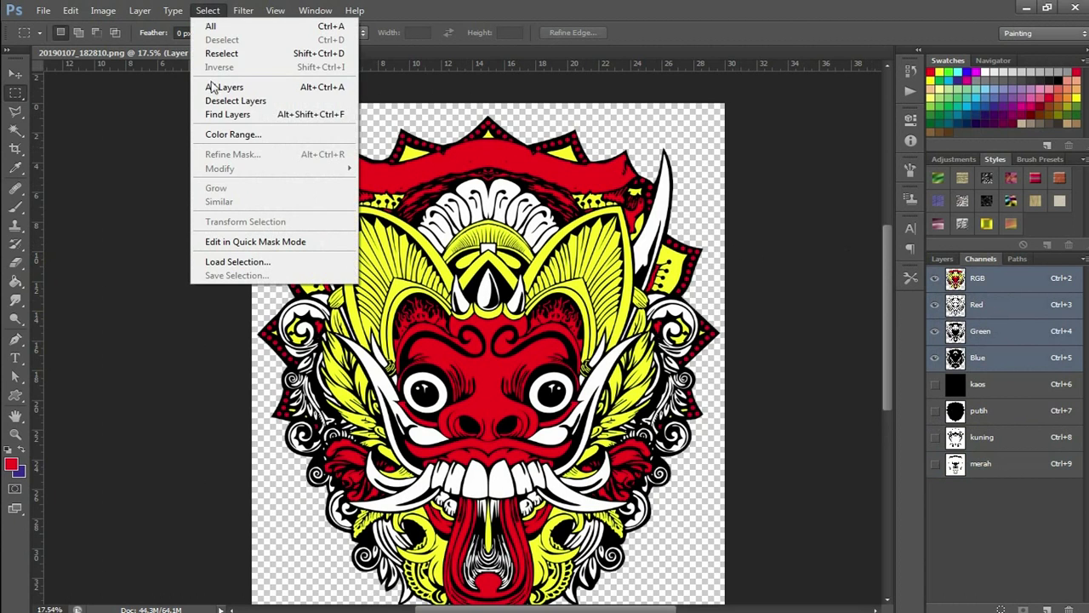
{"action": "left_click", "coordinate": [230, 134]}
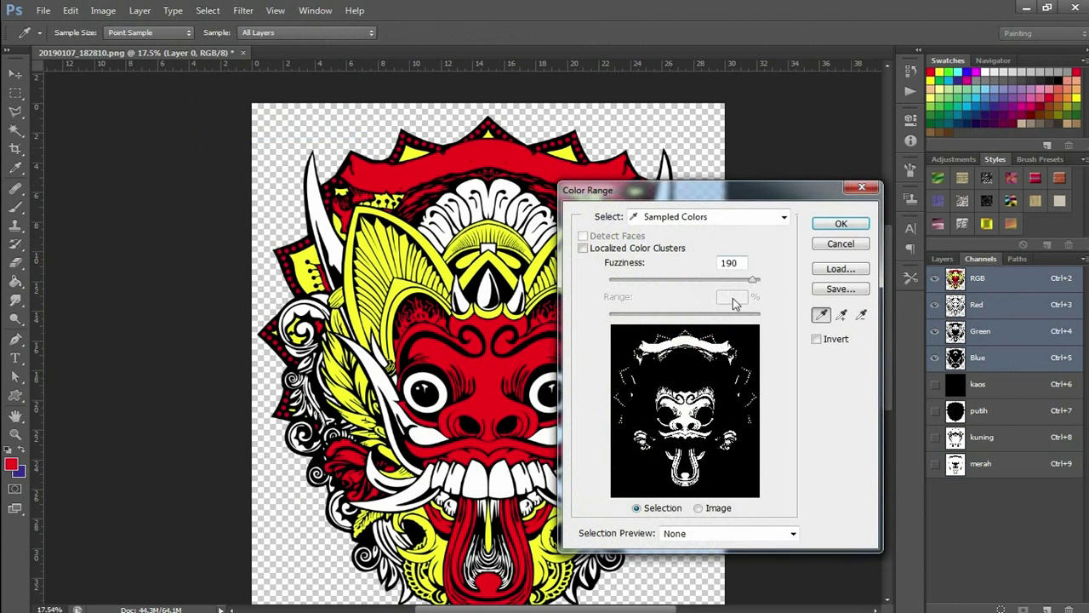
{"action": "left_click", "coordinate": [510, 296]}
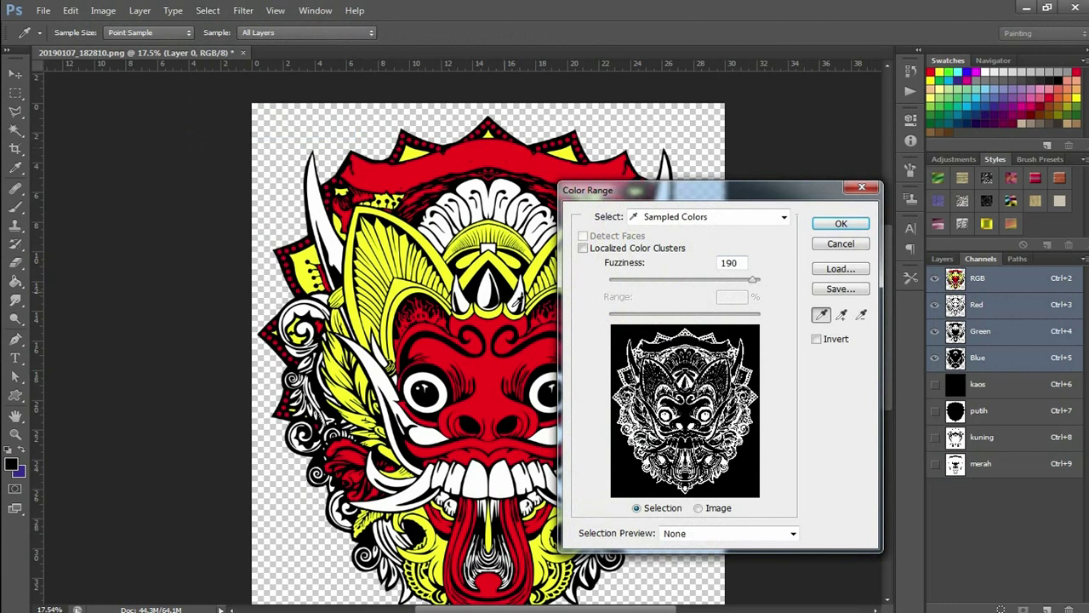
{"action": "left_click", "coordinate": [840, 223]}
{"action": "key", "text": "m"}
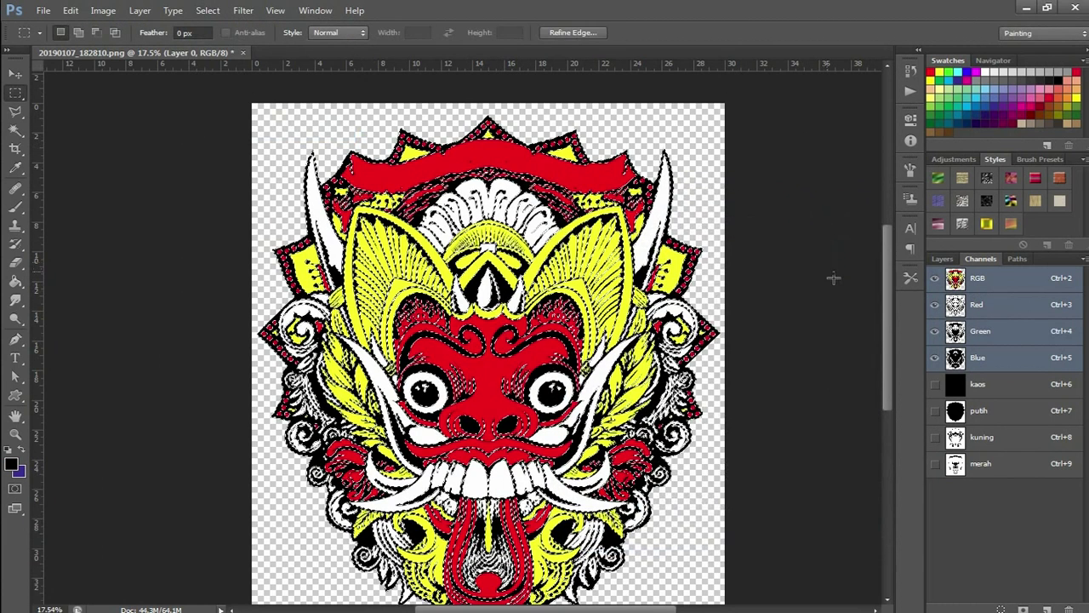
{"action": "left_click", "coordinate": [1023, 609]}
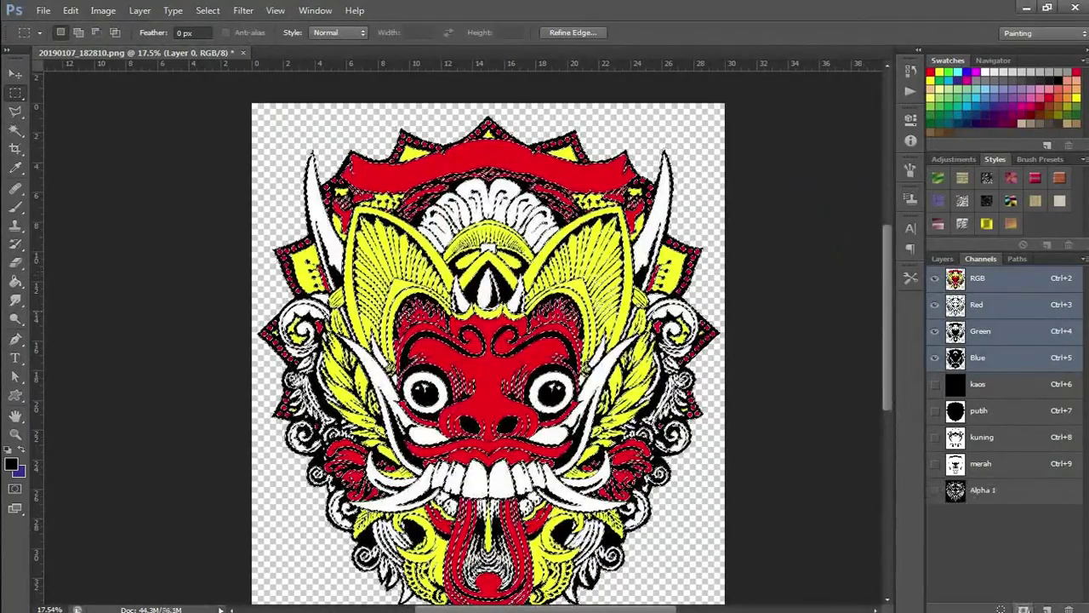
Clear the selection and invert Alpha 1 to black lines on white
{"action": "left_click", "coordinate": [1046, 495]}
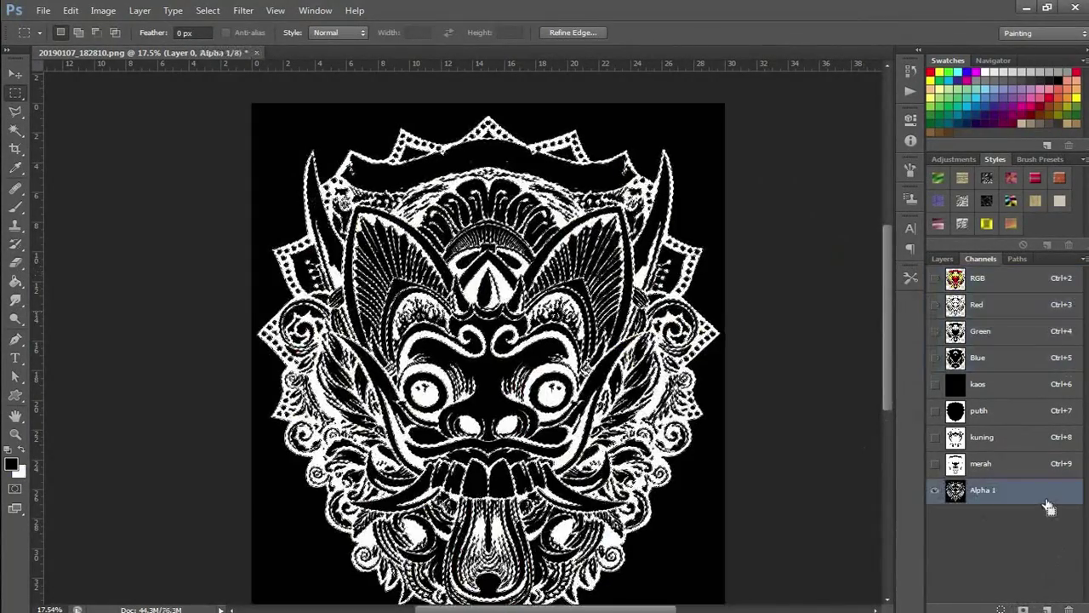
{"action": "key", "text": "ctrl+d"}
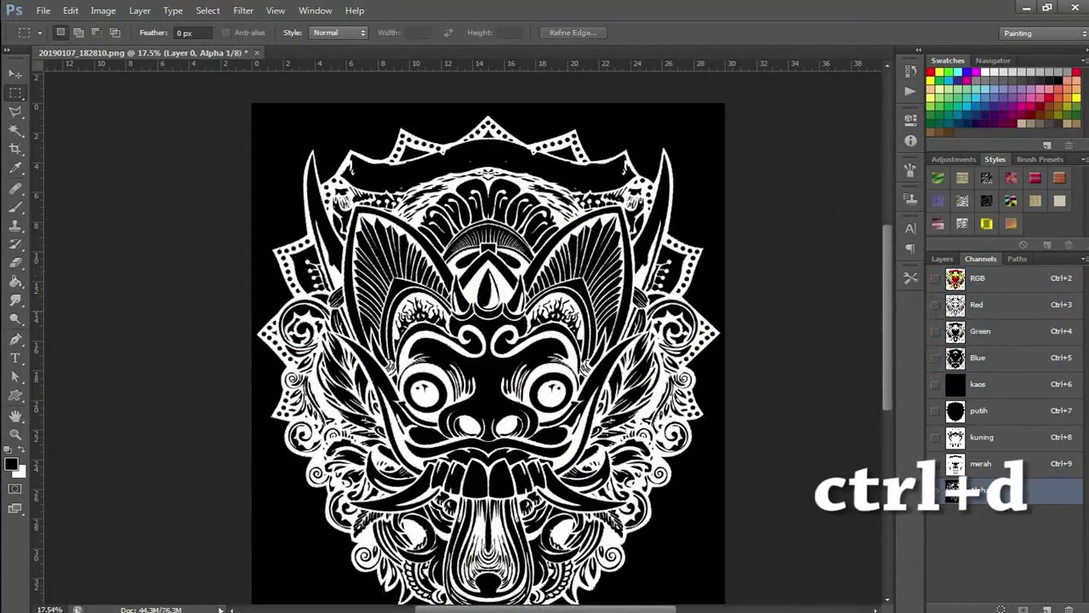
{"action": "key", "text": "ctrl+i"}
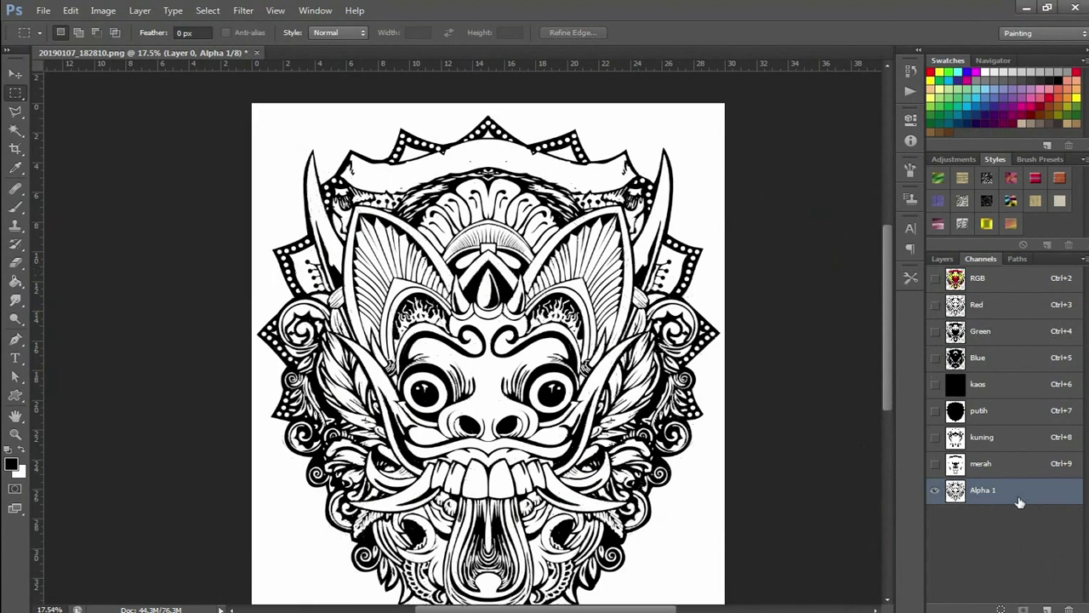
Make Alpha 1 a black spot channel named Black at 100% solidity
{"action": "double_click", "coordinate": [1042, 501]}
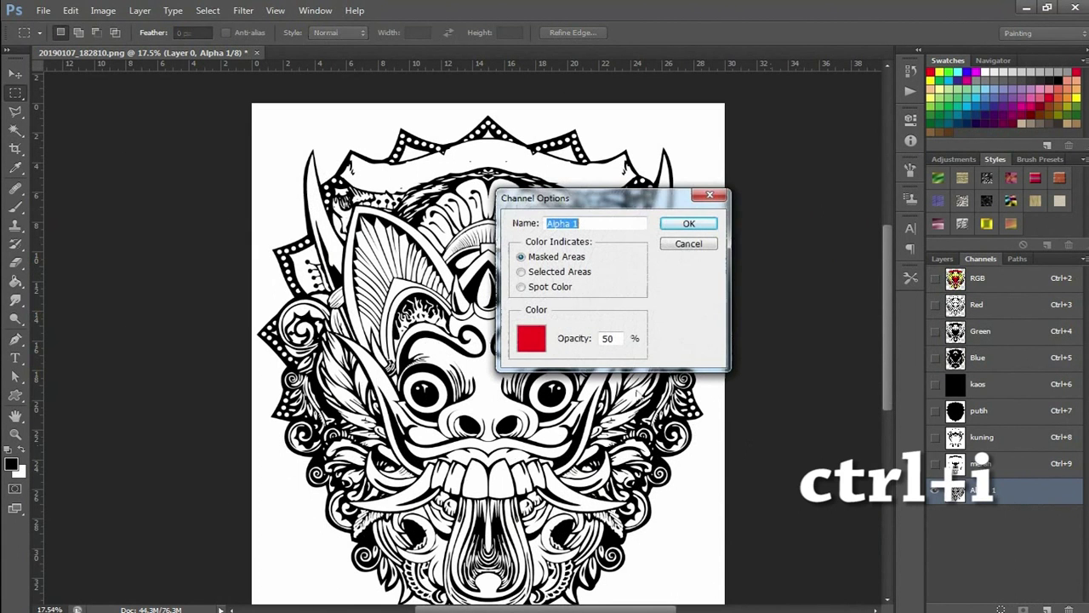
{"action": "left_click", "coordinate": [521, 286]}
{"action": "left_click", "coordinate": [541, 340]}
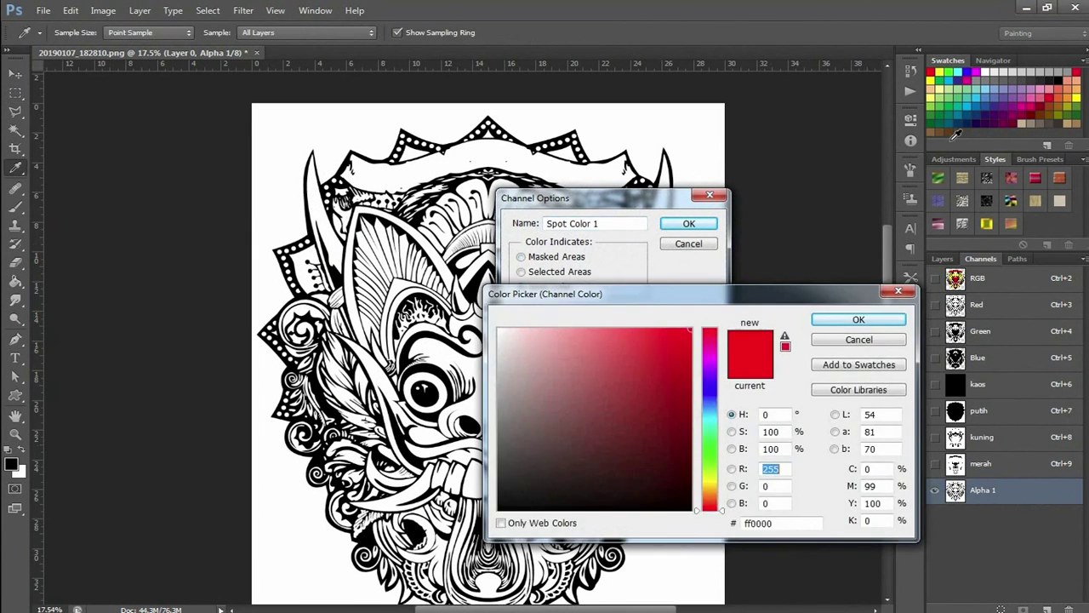
{"action": "left_click", "coordinate": [1064, 82]}
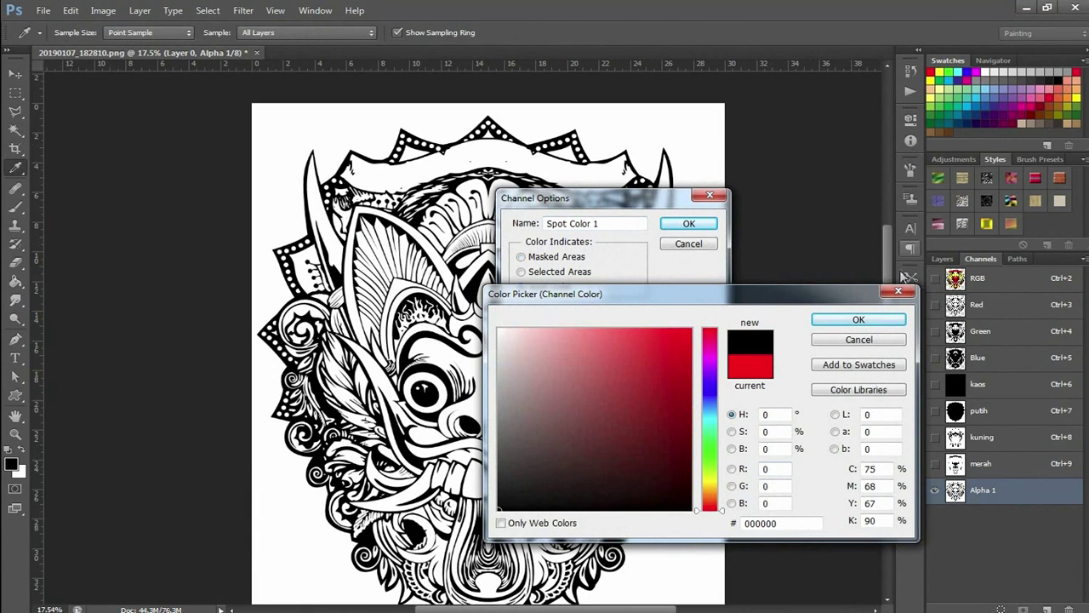
{"action": "left_click", "coordinate": [880, 319]}
{"action": "type", "text": "Black"}
{"action": "double_click", "coordinate": [610, 344]}
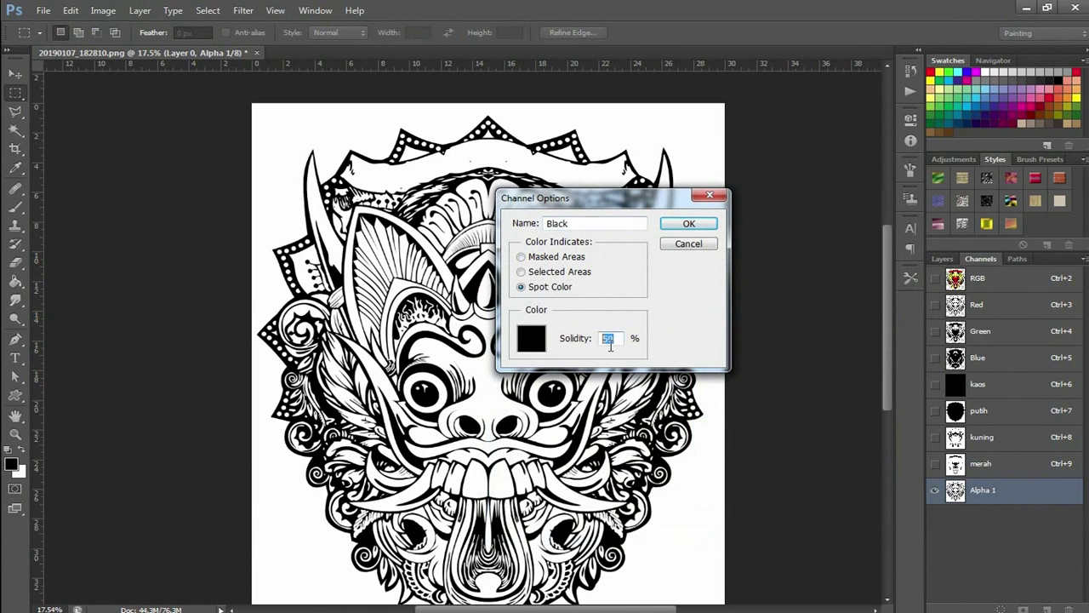
{"action": "left_click", "coordinate": [688, 224]}
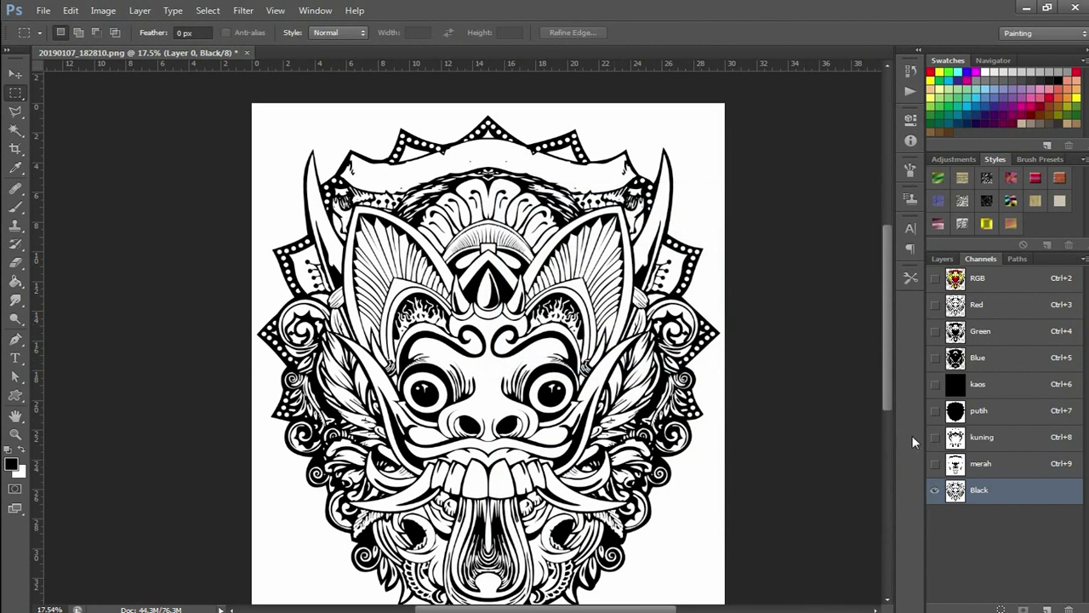
{"action": "left_click", "coordinate": [935, 463]}
Show the kuning, putih and kaos spot channels together with merah
{"action": "left_click", "coordinate": [935, 436]}
{"action": "left_click", "coordinate": [935, 410]}
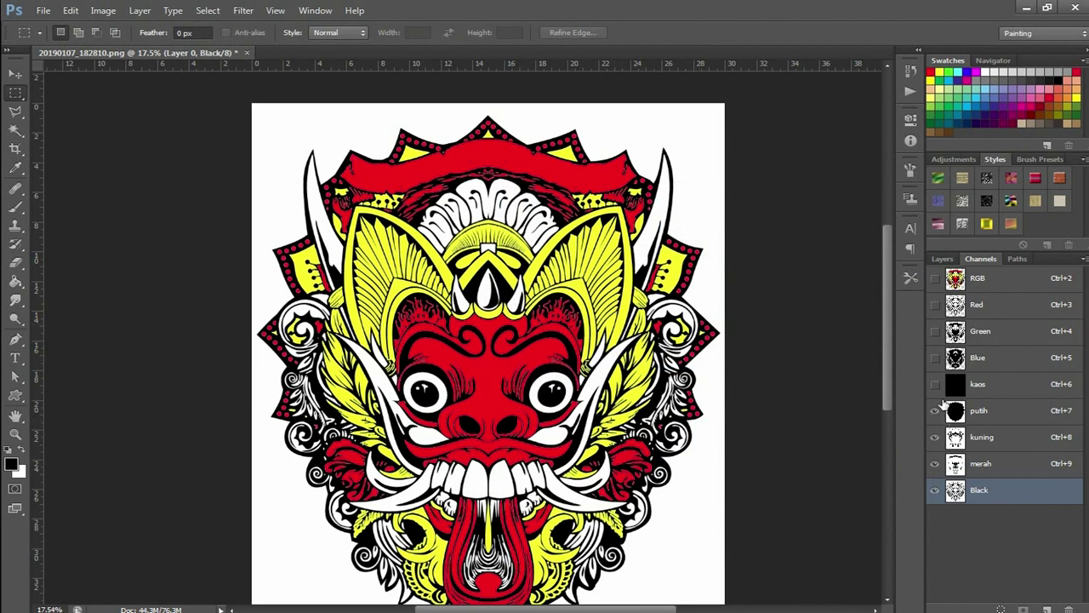
{"action": "left_click", "coordinate": [939, 384]}
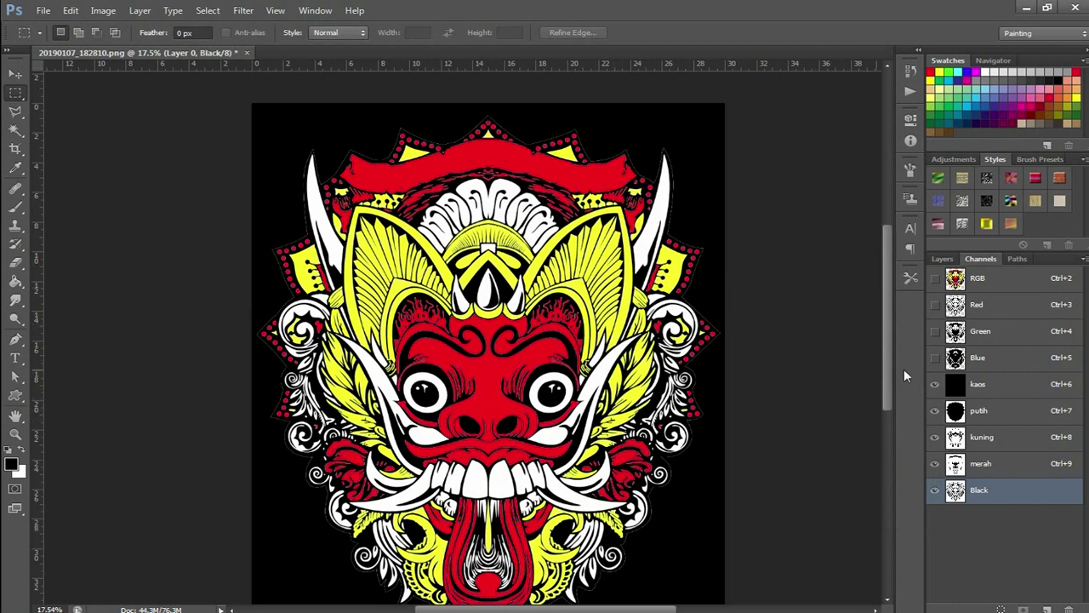
{"action": "left_click_drag", "start_coordinate": [887, 344], "coordinate": [886, 372]}
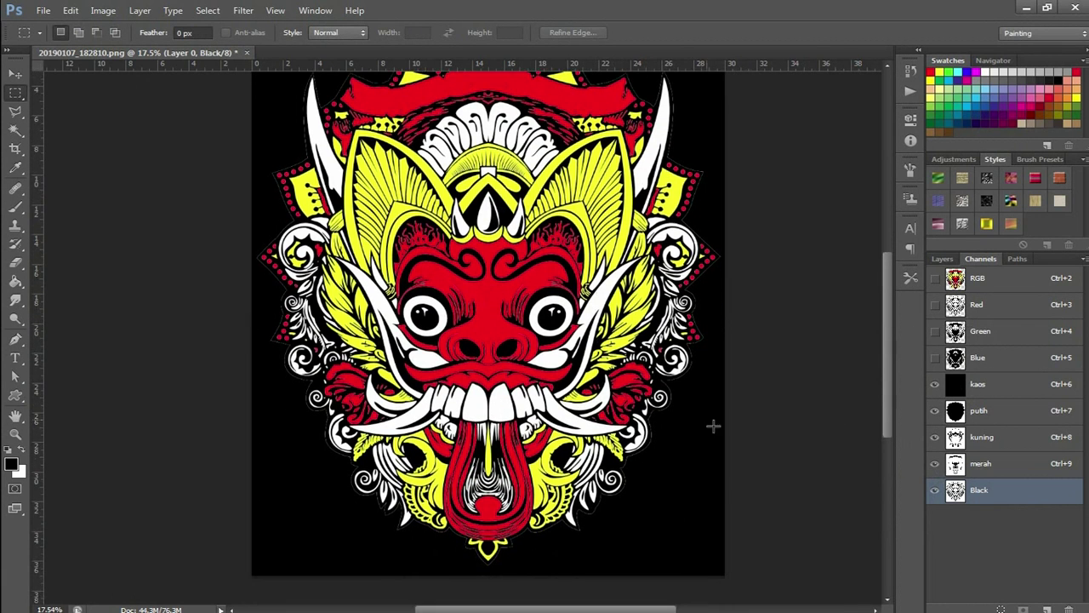
Try blue and green as the kaos ink colour, then keep it black
{"action": "left_click", "coordinate": [1013, 389]}
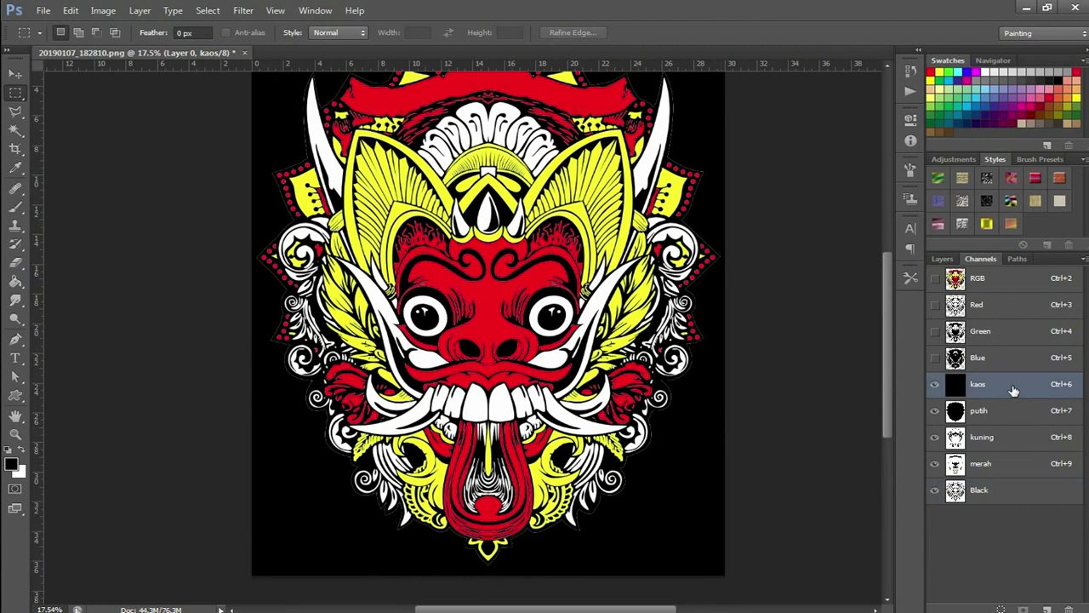
{"action": "double_click", "coordinate": [1014, 390]}
{"action": "left_click", "coordinate": [599, 238]}
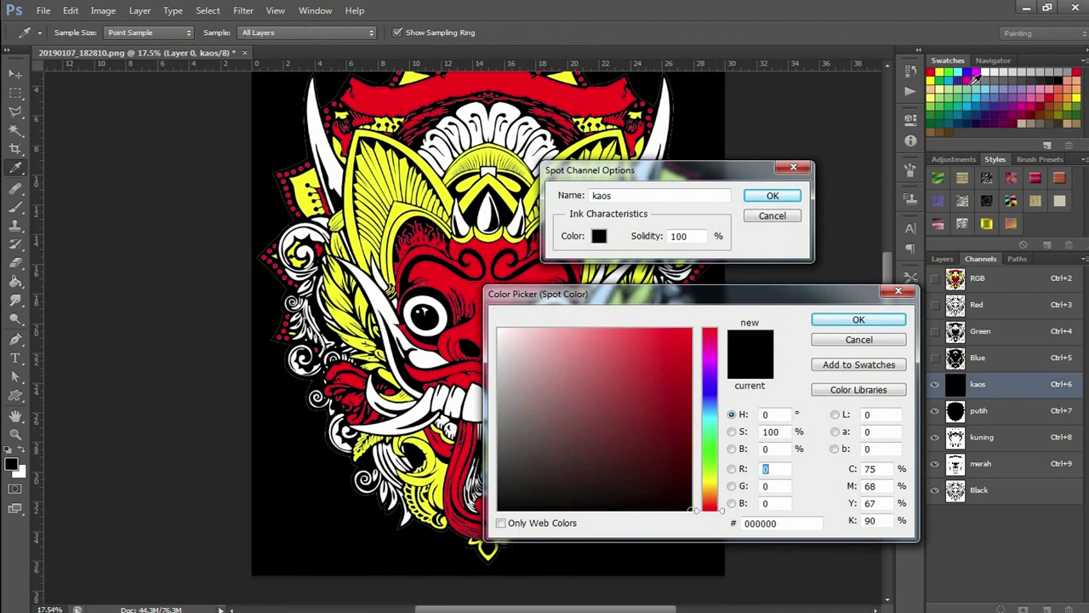
{"action": "left_click", "coordinate": [975, 78]}
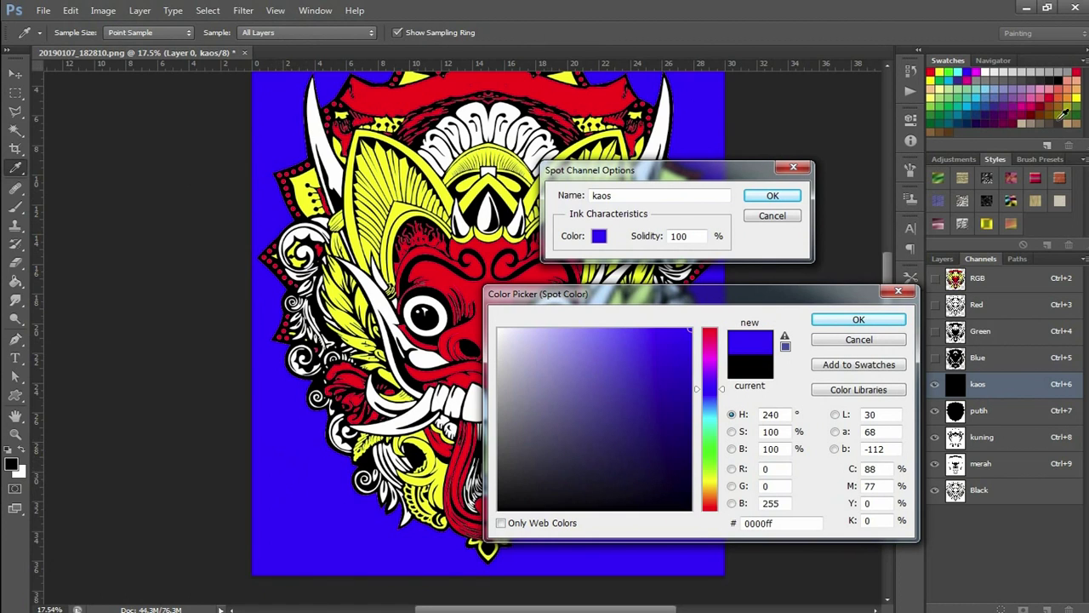
{"action": "left_click", "coordinate": [942, 90]}
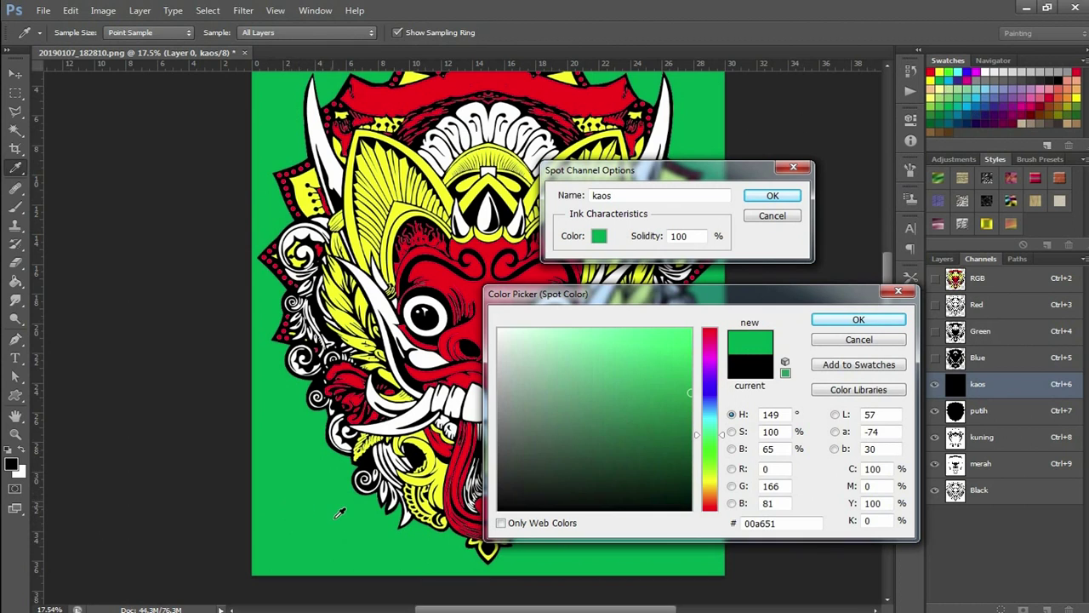
{"action": "left_click", "coordinate": [855, 340]}
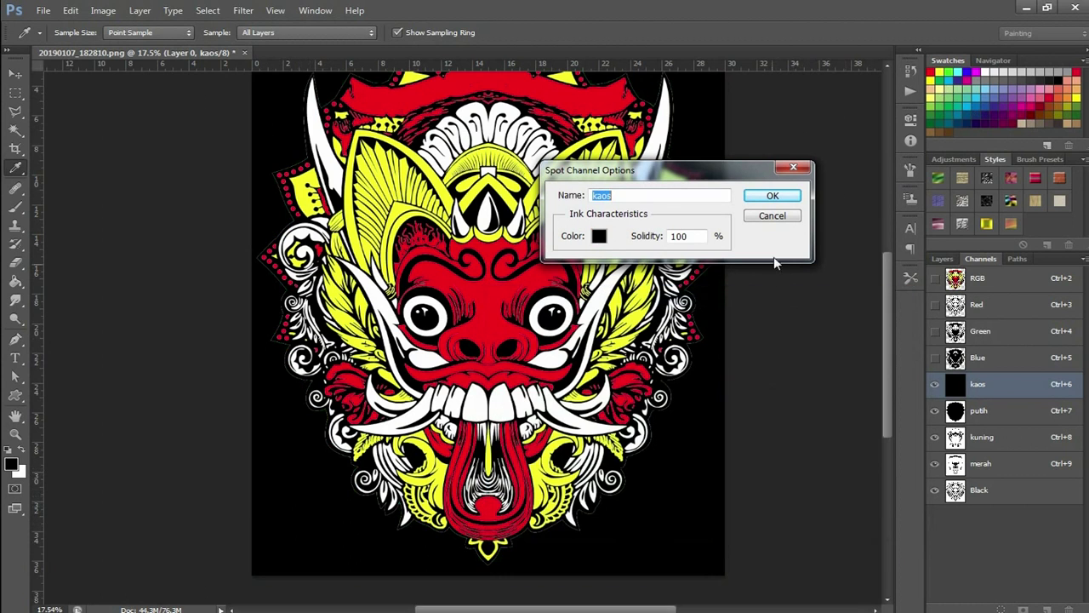
{"action": "left_click", "coordinate": [773, 216]}
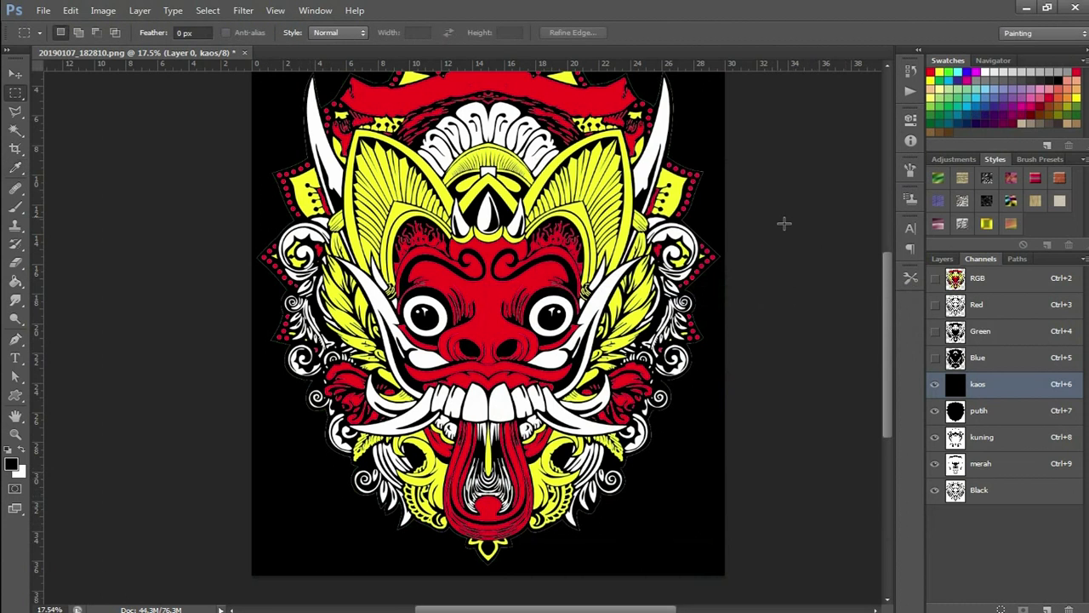
{"action": "left_click_drag", "start_coordinate": [885, 405], "coordinate": [886, 373]}
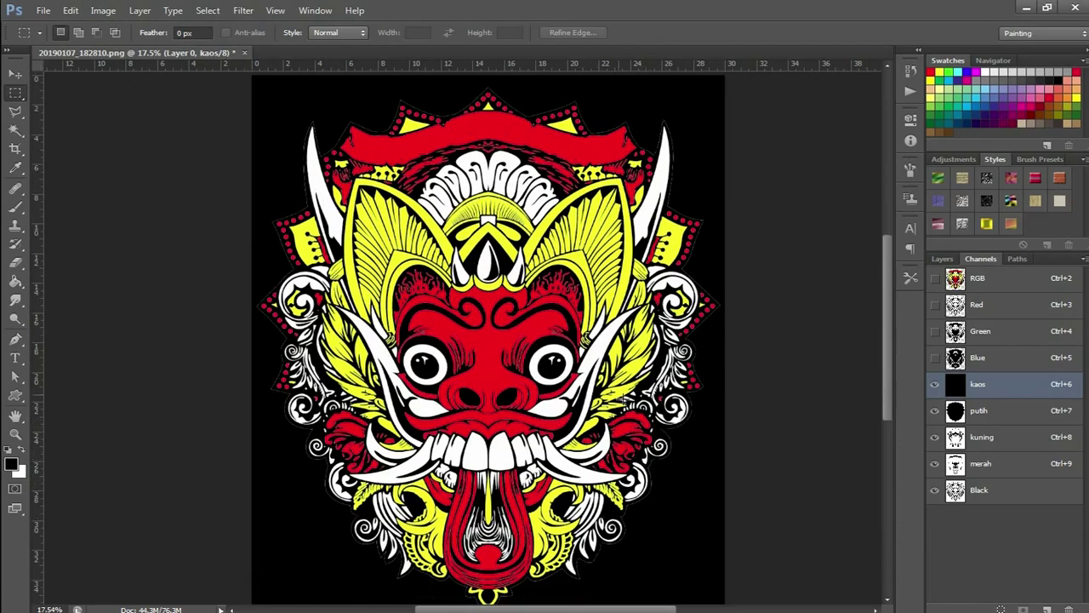
{"action": "scroll", "coordinate": [564, 252], "scroll_direction": "up", "scroll_amount": 3}
{"action": "scroll", "coordinate": [544, 253], "scroll_direction": "up", "scroll_amount": 3}
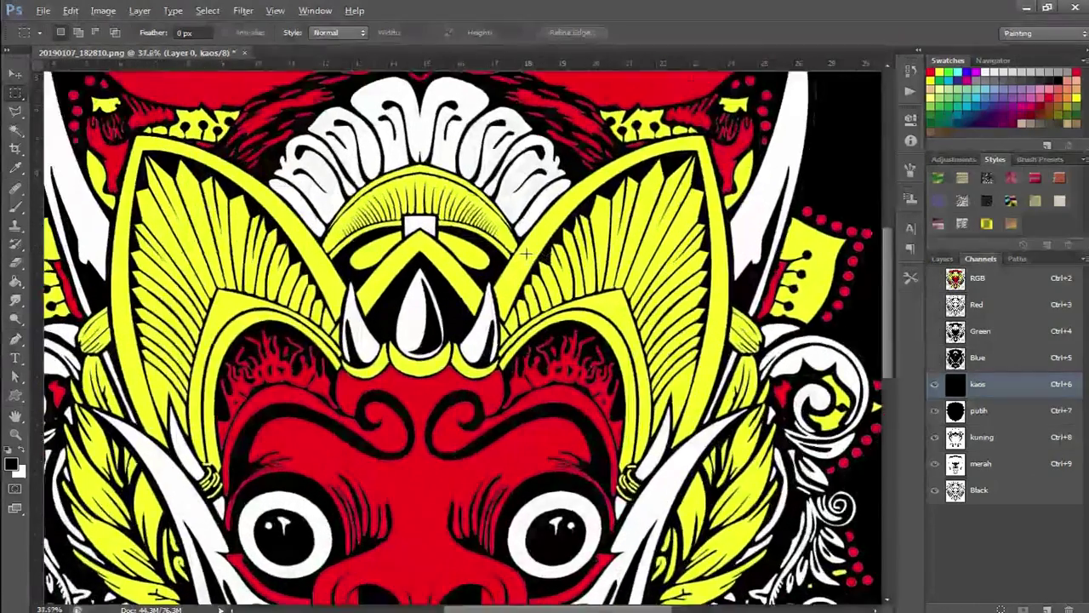
{"action": "scroll", "coordinate": [519, 255], "scroll_direction": "up", "scroll_amount": 3}
{"action": "scroll", "coordinate": [514, 255], "scroll_direction": "up", "scroll_amount": 2}
{"action": "scroll", "coordinate": [527, 341], "scroll_direction": "up", "scroll_amount": 2}
{"action": "scroll", "coordinate": [545, 369], "scroll_direction": "up", "scroll_amount": 2}
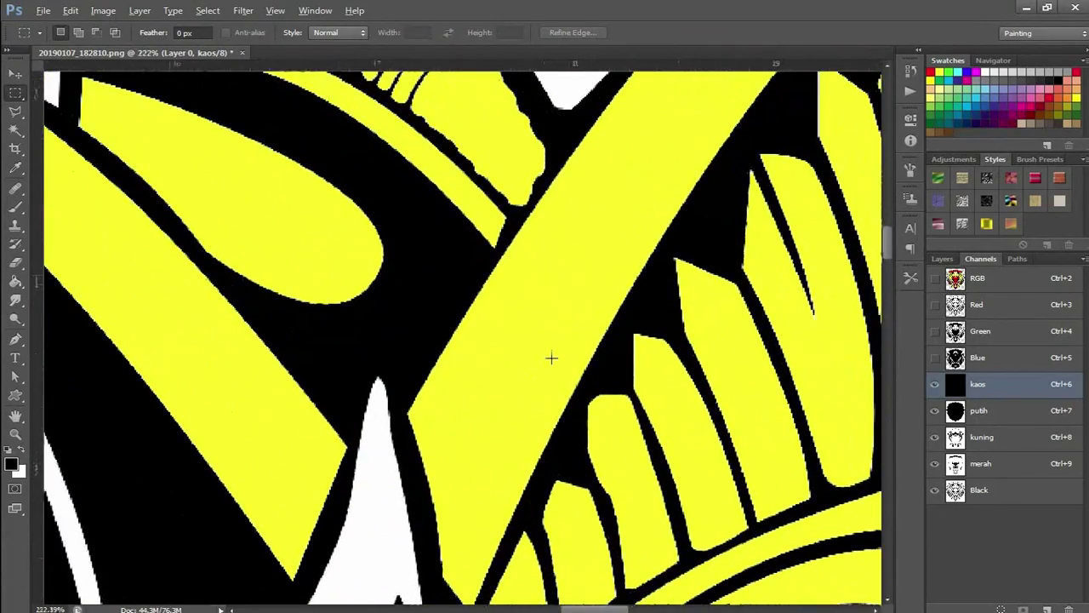
{"action": "scroll", "coordinate": [551, 358], "scroll_direction": "up", "scroll_amount": 2}
{"action": "scroll", "coordinate": [551, 357], "scroll_direction": "down", "scroll_amount": 3}
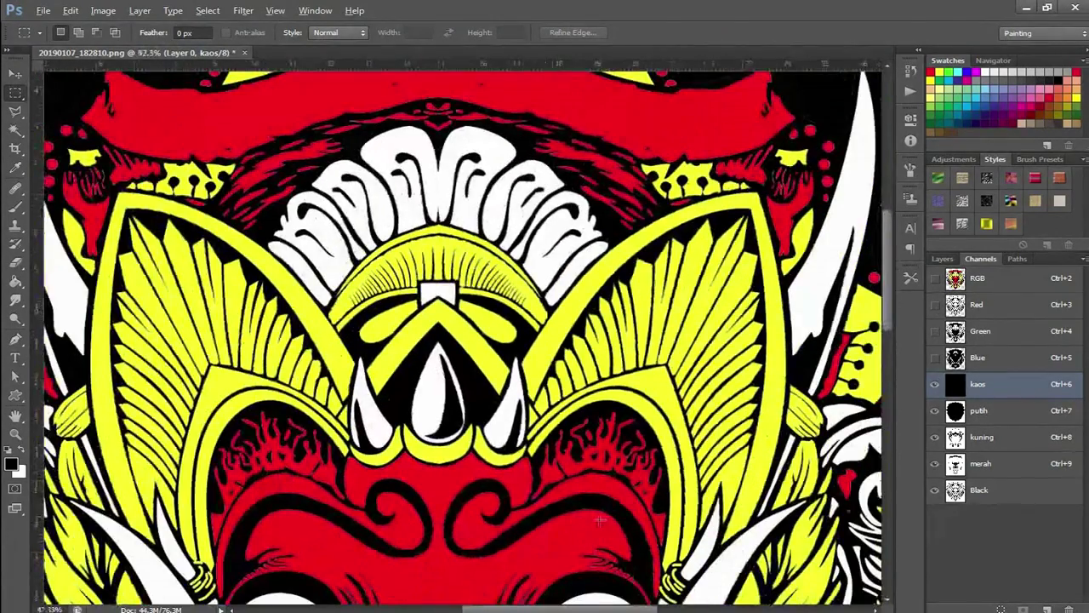
{"action": "scroll", "coordinate": [595, 502], "scroll_direction": "up", "scroll_amount": 2}
{"action": "scroll", "coordinate": [561, 443], "scroll_direction": "up", "scroll_amount": 2}
{"action": "scroll", "coordinate": [528, 389], "scroll_direction": "up", "scroll_amount": 1}
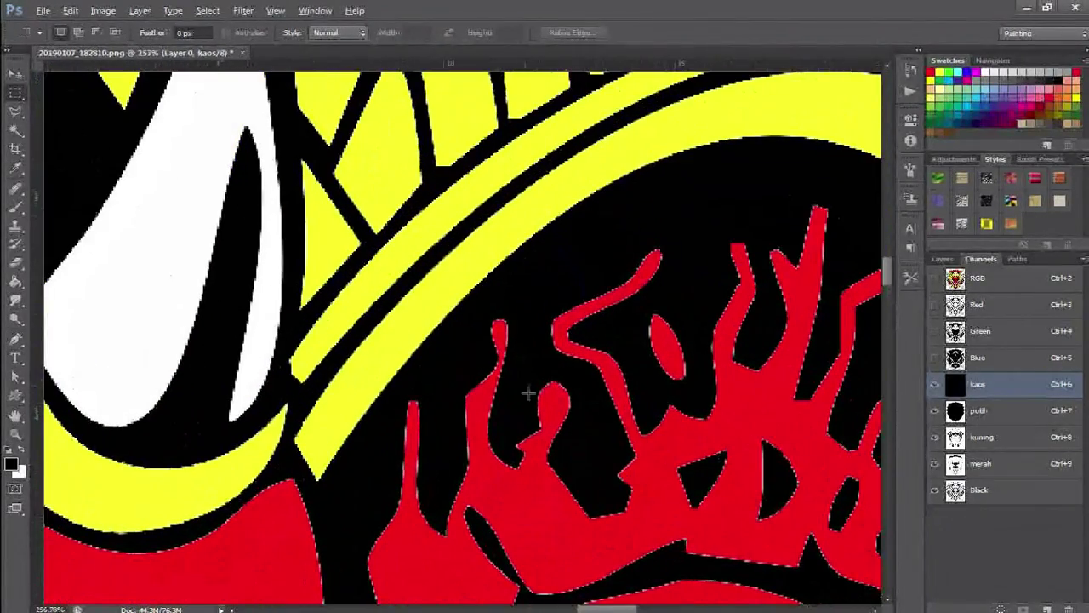
{"action": "scroll", "coordinate": [496, 417], "scroll_direction": "up", "scroll_amount": 1}
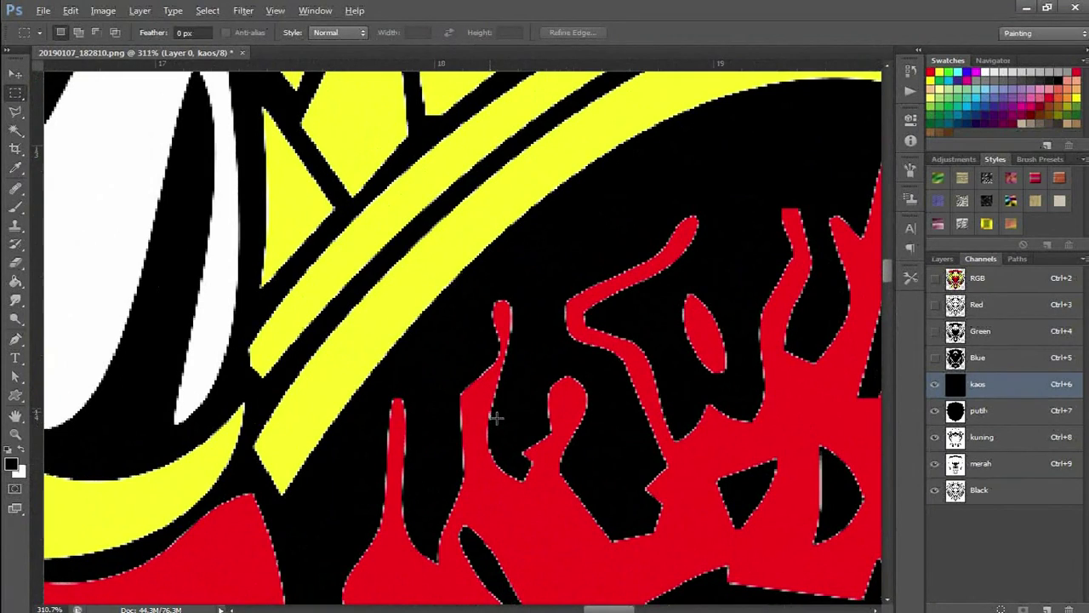
{"action": "scroll", "coordinate": [496, 417], "scroll_direction": "up", "scroll_amount": 1}
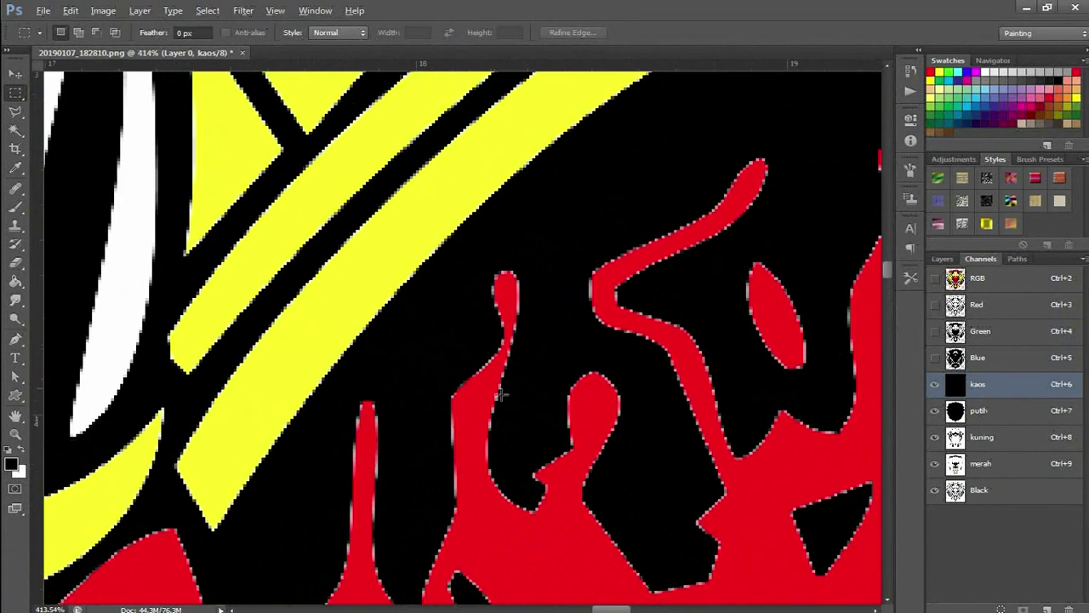
{"action": "scroll", "coordinate": [515, 366], "scroll_direction": "up", "scroll_amount": 1}
{"action": "scroll", "coordinate": [517, 361], "scroll_direction": "up", "scroll_amount": 1}
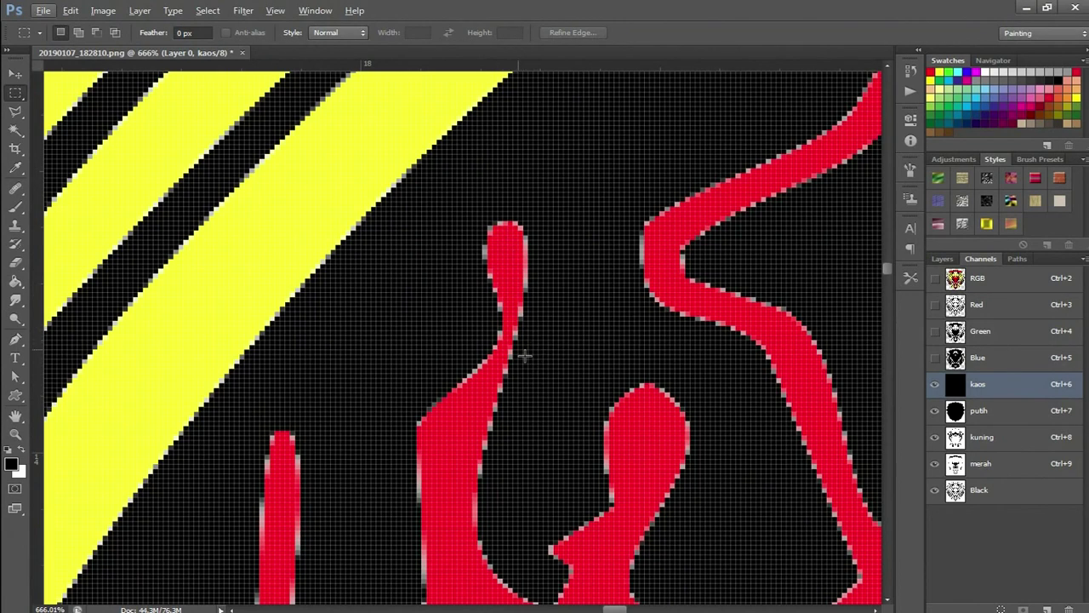
{"action": "scroll", "coordinate": [525, 356], "scroll_direction": "up", "scroll_amount": 3}
{"action": "scroll", "coordinate": [525, 356], "scroll_direction": "up", "scroll_amount": 3}
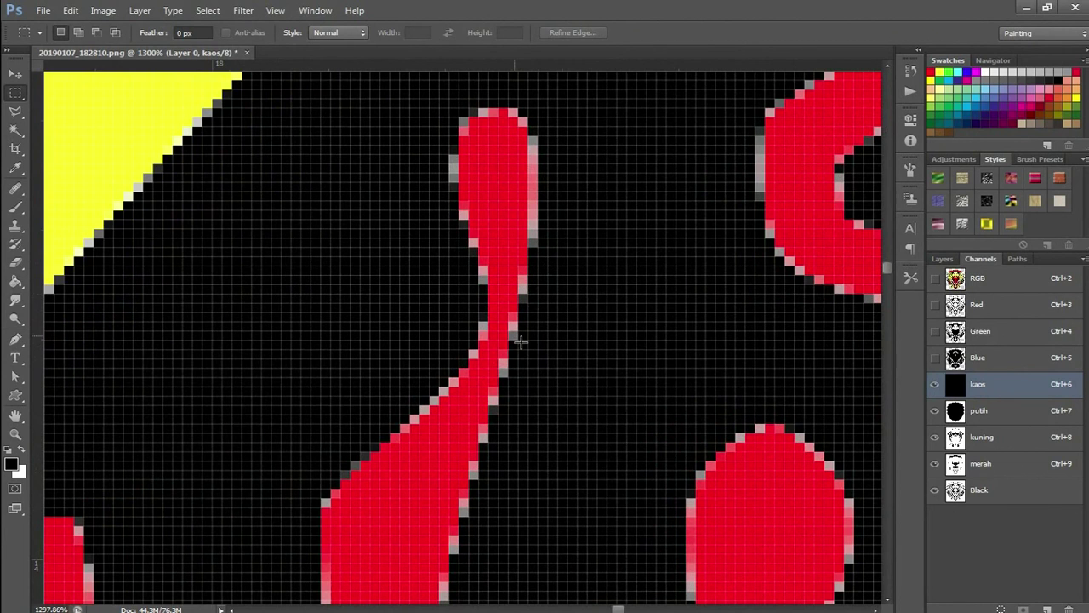
{"action": "scroll", "coordinate": [520, 340], "scroll_direction": "up", "scroll_amount": 1}
{"action": "scroll", "coordinate": [519, 340], "scroll_direction": "up", "scroll_amount": 1}
{"action": "scroll", "coordinate": [519, 340], "scroll_direction": "up", "scroll_amount": 1}
{"action": "scroll", "coordinate": [519, 340], "scroll_direction": "down", "scroll_amount": 2}
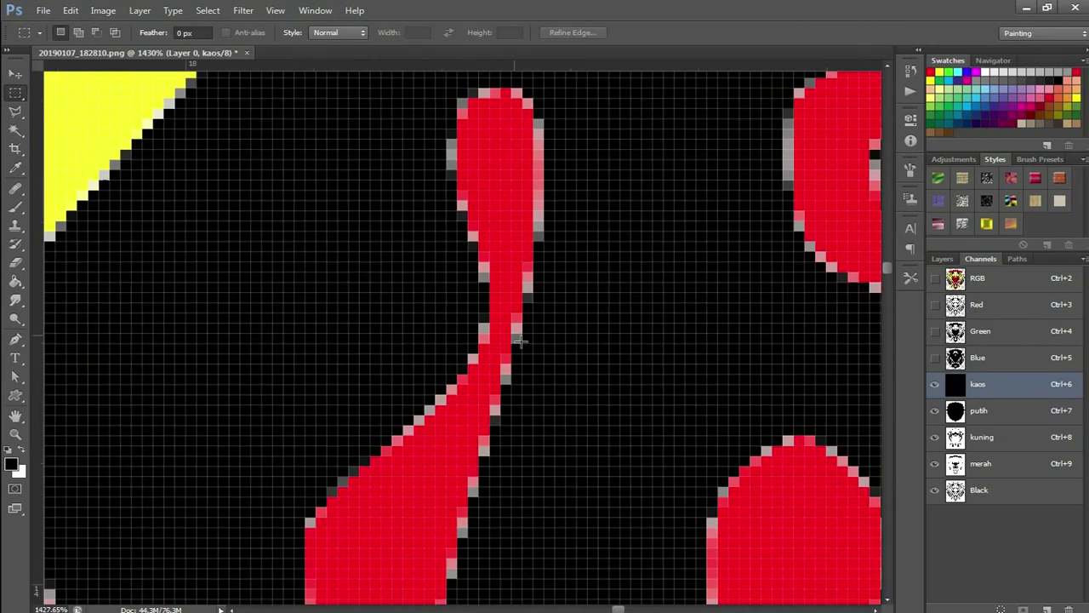
{"action": "scroll", "coordinate": [520, 340], "scroll_direction": "down", "scroll_amount": 2}
{"action": "scroll", "coordinate": [520, 340], "scroll_direction": "up", "scroll_amount": 1}
{"action": "scroll", "coordinate": [519, 341], "scroll_direction": "down", "scroll_amount": 1}
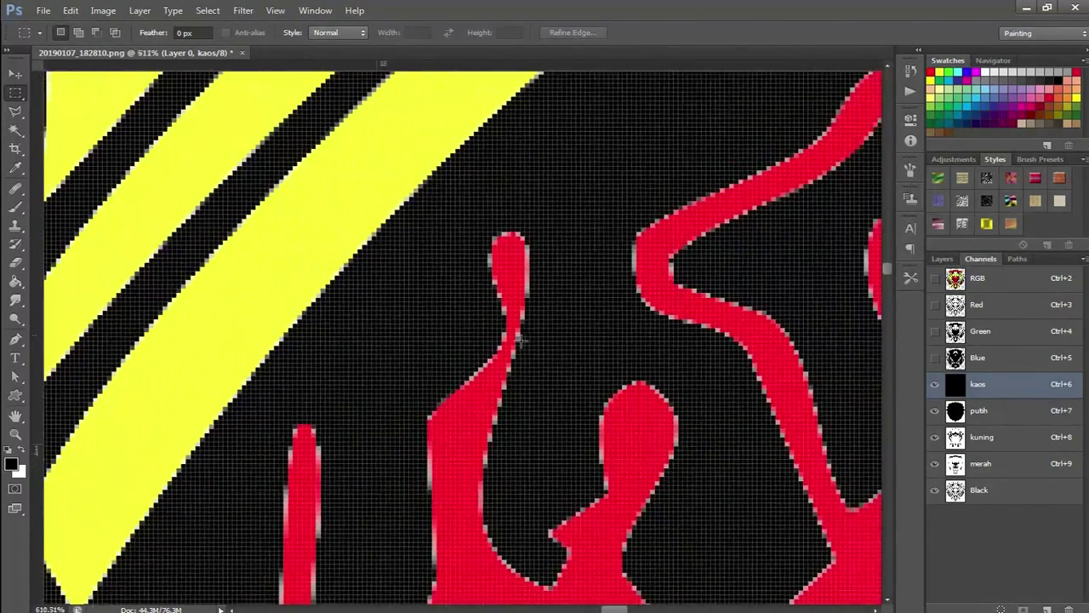
{"action": "scroll", "coordinate": [550, 285], "scroll_direction": "down", "scroll_amount": 1}
{"action": "scroll", "coordinate": [552, 279], "scroll_direction": "up", "scroll_amount": 1}
{"action": "scroll", "coordinate": [551, 276], "scroll_direction": "down", "scroll_amount": 1}
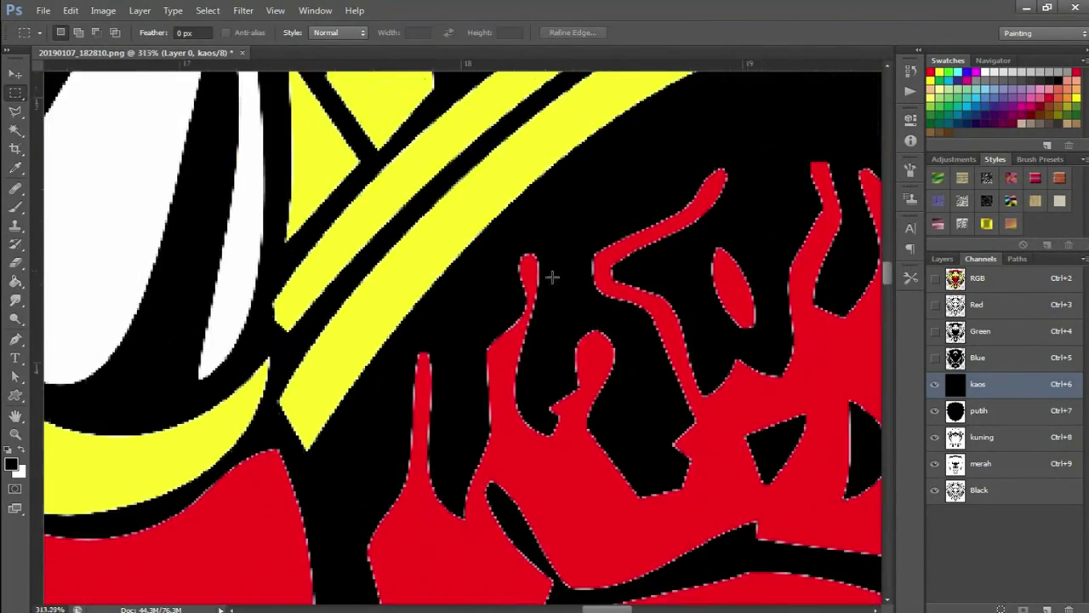
{"action": "scroll", "coordinate": [552, 277], "scroll_direction": "down", "scroll_amount": 1}
{"action": "scroll", "coordinate": [552, 277], "scroll_direction": "down", "scroll_amount": 1}
{"action": "scroll", "coordinate": [551, 277], "scroll_direction": "down", "scroll_amount": 1}
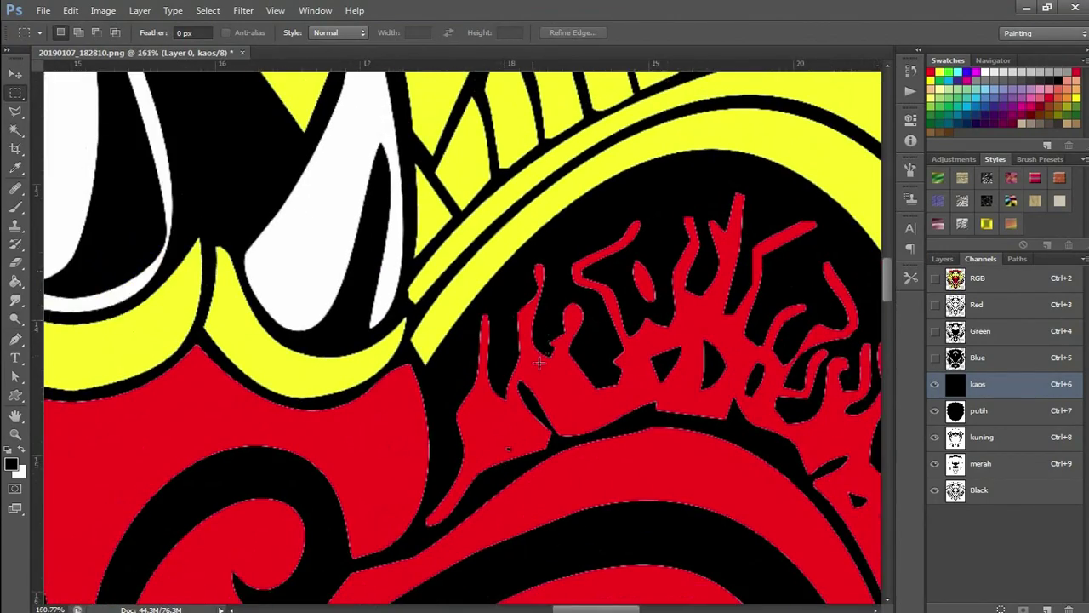
{"action": "scroll", "coordinate": [545, 340], "scroll_direction": "up", "scroll_amount": 2}
{"action": "scroll", "coordinate": [554, 318], "scroll_direction": "up", "scroll_amount": 2}
{"action": "scroll", "coordinate": [556, 297], "scroll_direction": "up", "scroll_amount": 2}
{"action": "scroll", "coordinate": [555, 297], "scroll_direction": "up", "scroll_amount": 1}
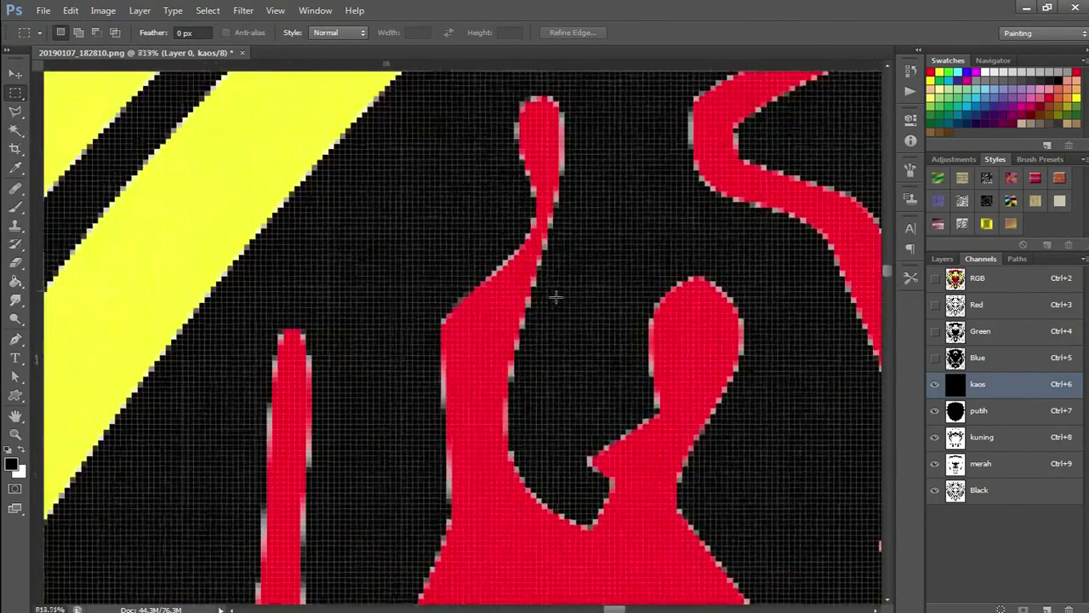
{"action": "scroll", "coordinate": [555, 297], "scroll_direction": "up", "scroll_amount": 1}
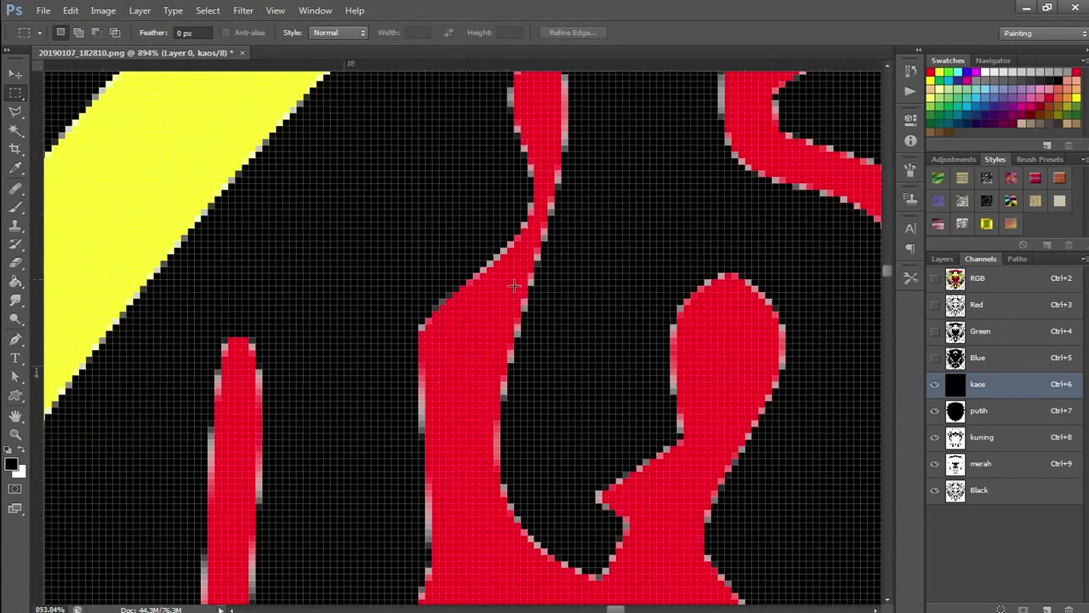
{"action": "scroll", "coordinate": [528, 297], "scroll_direction": "down", "scroll_amount": 1}
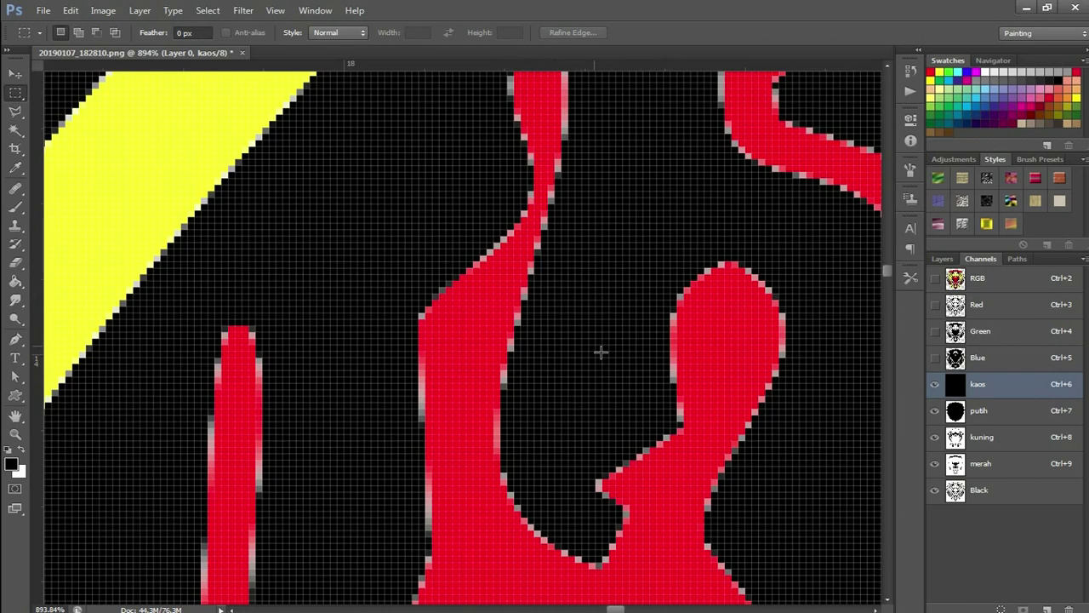
{"action": "scroll", "coordinate": [601, 351], "scroll_direction": "down", "scroll_amount": 3}
{"action": "scroll", "coordinate": [601, 352], "scroll_direction": "down", "scroll_amount": 2}
{"action": "scroll", "coordinate": [601, 351], "scroll_direction": "down", "scroll_amount": 2}
{"action": "scroll", "coordinate": [600, 351], "scroll_direction": "down", "scroll_amount": 2}
{"action": "scroll", "coordinate": [621, 323], "scroll_direction": "down", "scroll_amount": 2}
{"action": "scroll", "coordinate": [639, 287], "scroll_direction": "down", "scroll_amount": 2}
{"action": "scroll", "coordinate": [640, 285], "scroll_direction": "down", "scroll_amount": 2}
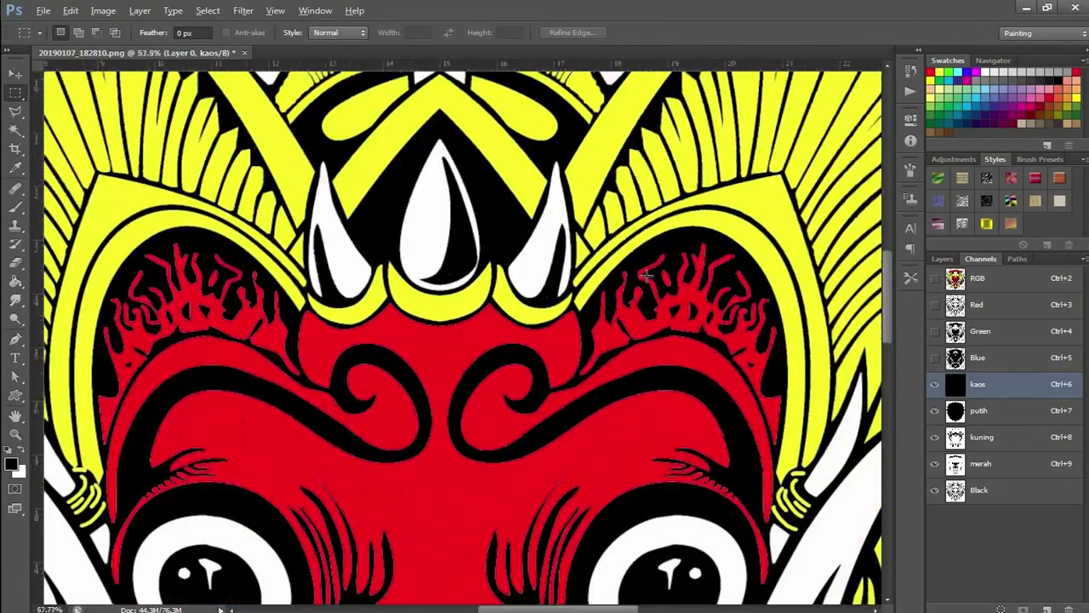
{"action": "scroll", "coordinate": [642, 281], "scroll_direction": "down", "scroll_amount": 2}
{"action": "scroll", "coordinate": [647, 275], "scroll_direction": "down", "scroll_amount": 2}
{"action": "scroll", "coordinate": [647, 275], "scroll_direction": "down", "scroll_amount": 1}
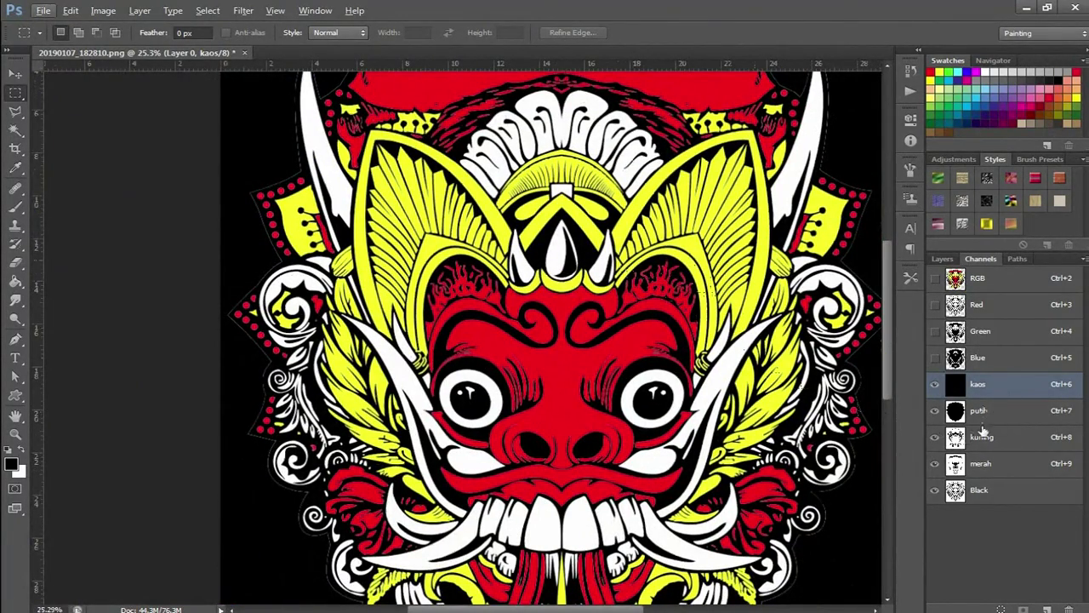
{"action": "left_click", "coordinate": [935, 411]}
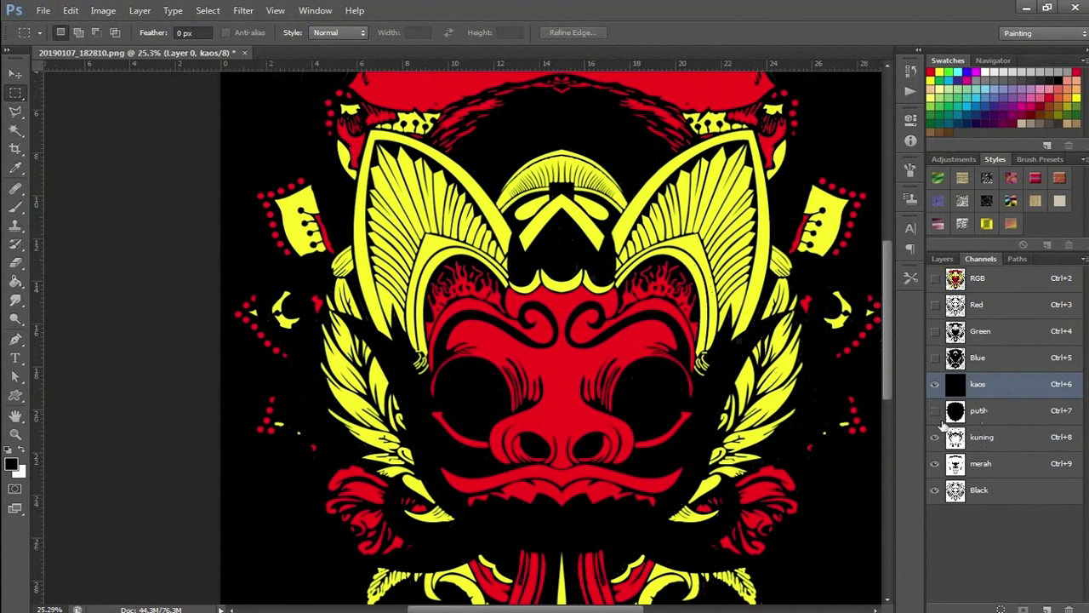
{"action": "left_click", "coordinate": [936, 490]}
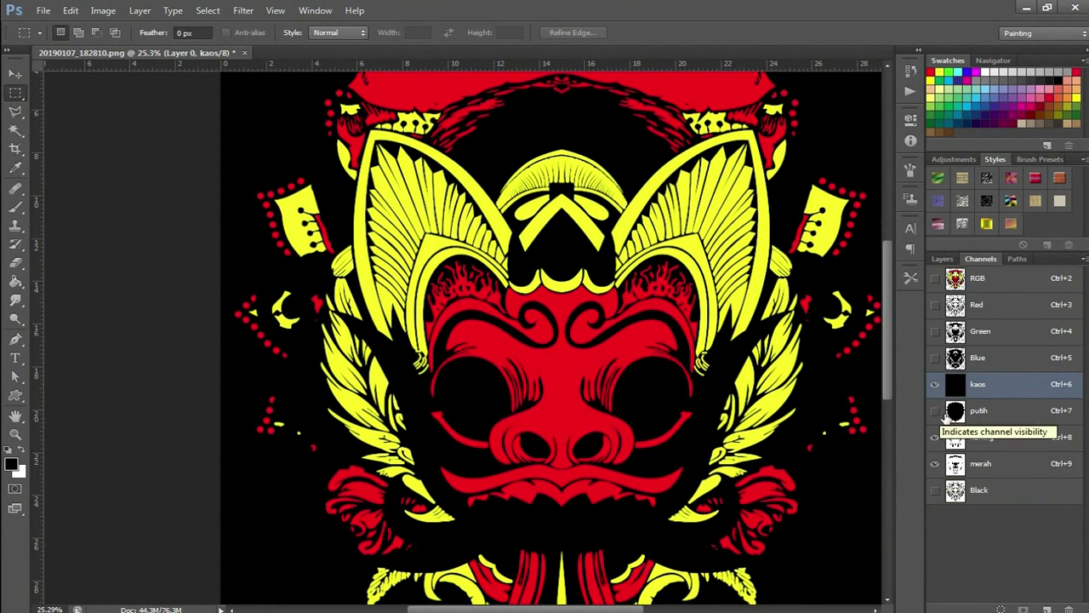
{"action": "left_click", "coordinate": [935, 410]}
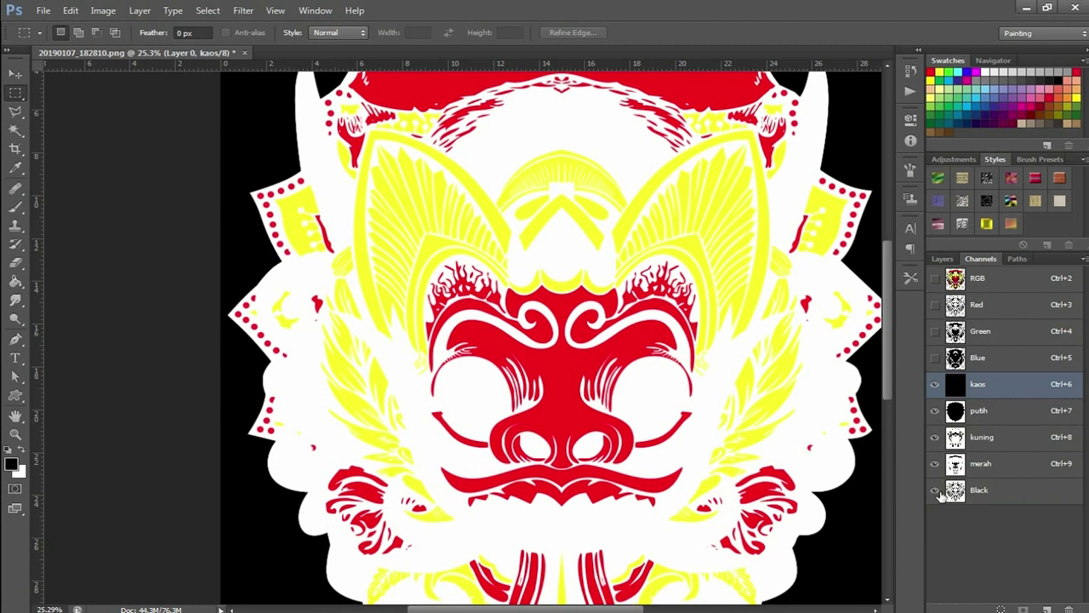
{"action": "left_click", "coordinate": [936, 491]}
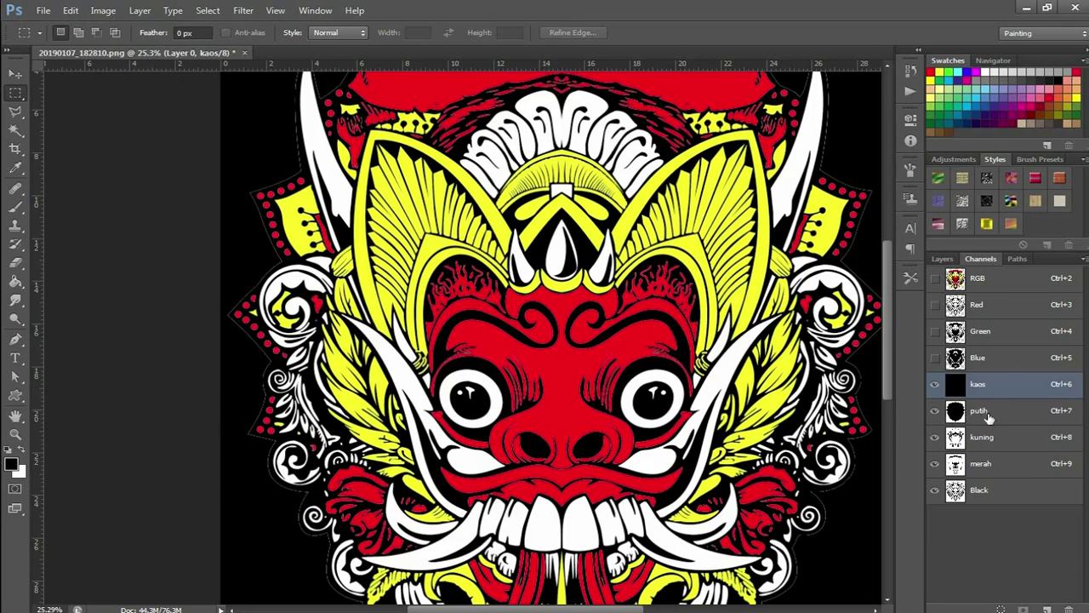
{"action": "scroll", "coordinate": [757, 329], "scroll_direction": "down", "scroll_amount": 2}
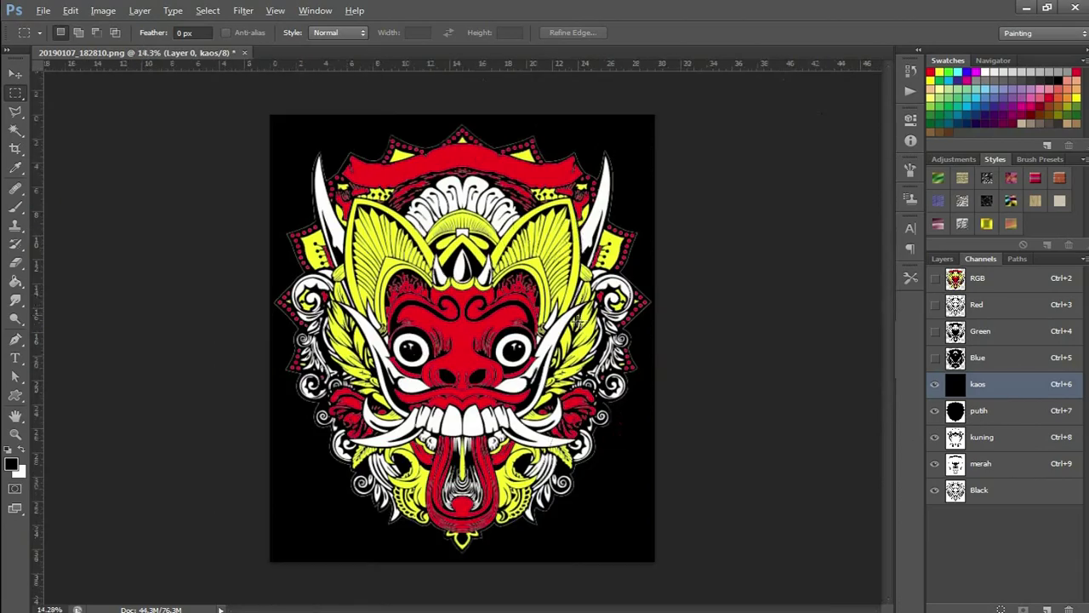
{"action": "scroll", "coordinate": [522, 383], "scroll_direction": "up", "scroll_amount": 1}
{"action": "scroll", "coordinate": [521, 382], "scroll_direction": "up", "scroll_amount": 1}
{"action": "scroll", "coordinate": [519, 358], "scroll_direction": "up", "scroll_amount": 1}
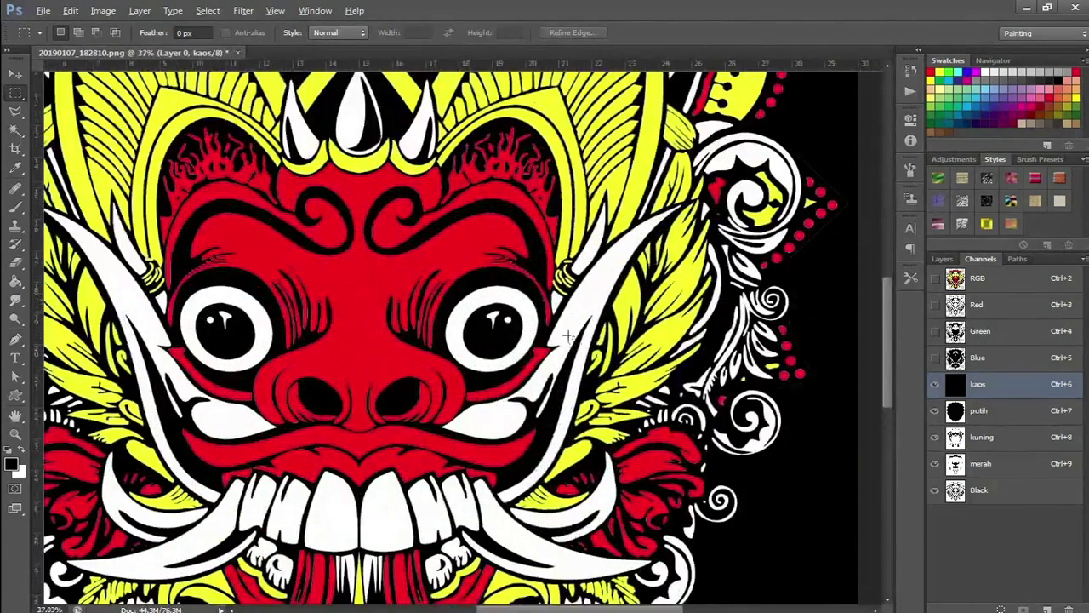
{"action": "scroll", "coordinate": [514, 305], "scroll_direction": "up", "scroll_amount": 1}
{"action": "scroll", "coordinate": [514, 305], "scroll_direction": "up", "scroll_amount": 1}
{"action": "scroll", "coordinate": [491, 277], "scroll_direction": "up", "scroll_amount": 1}
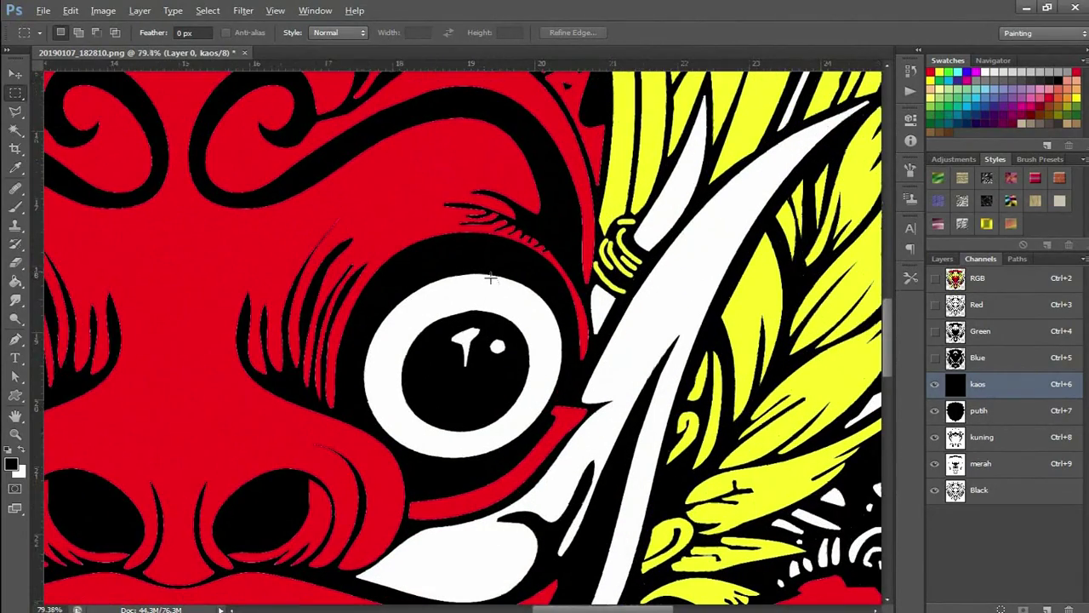
{"action": "scroll", "coordinate": [533, 324], "scroll_direction": "down", "scroll_amount": 1}
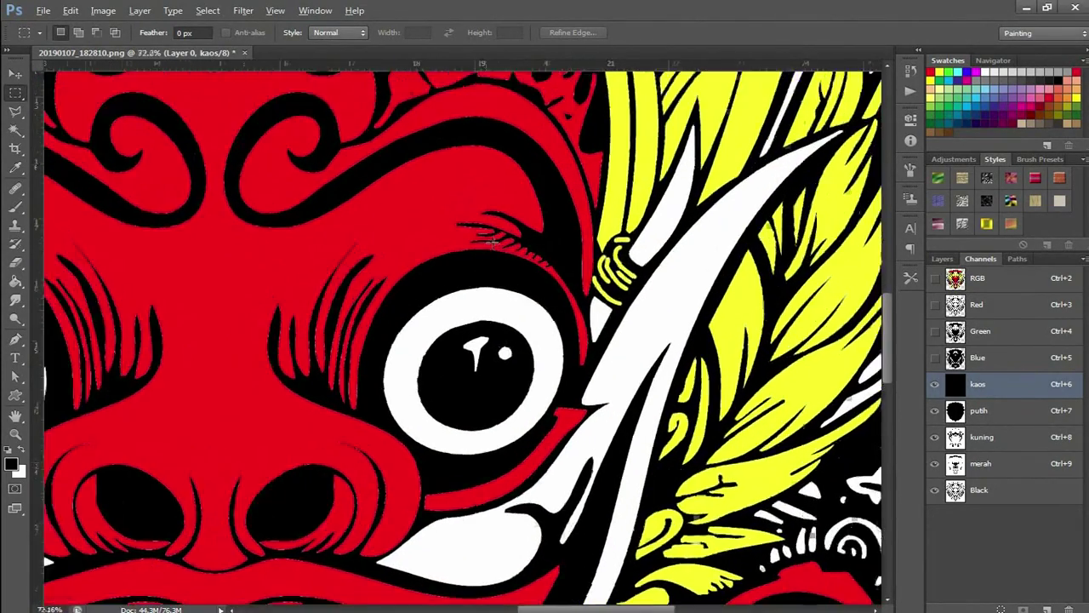
{"action": "scroll", "coordinate": [490, 281], "scroll_direction": "up", "scroll_amount": 2}
{"action": "scroll", "coordinate": [499, 235], "scroll_direction": "up", "scroll_amount": 1}
{"action": "scroll", "coordinate": [499, 235], "scroll_direction": "up", "scroll_amount": 2}
{"action": "scroll", "coordinate": [500, 235], "scroll_direction": "up", "scroll_amount": 1}
{"action": "scroll", "coordinate": [500, 235], "scroll_direction": "up", "scroll_amount": 1}
{"action": "left_click", "coordinate": [1017, 414]}
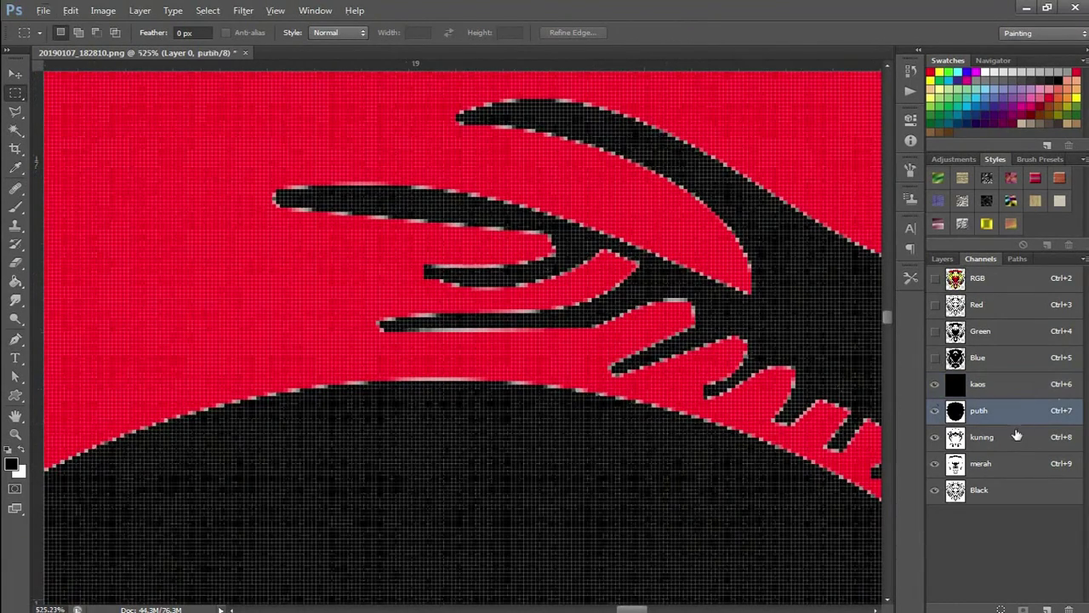
Load the merah channel's shapes as a selection and expand it by 3 pixels
{"action": "left_click", "coordinate": [1012, 439]}
{"action": "left_click", "coordinate": [1011, 470]}
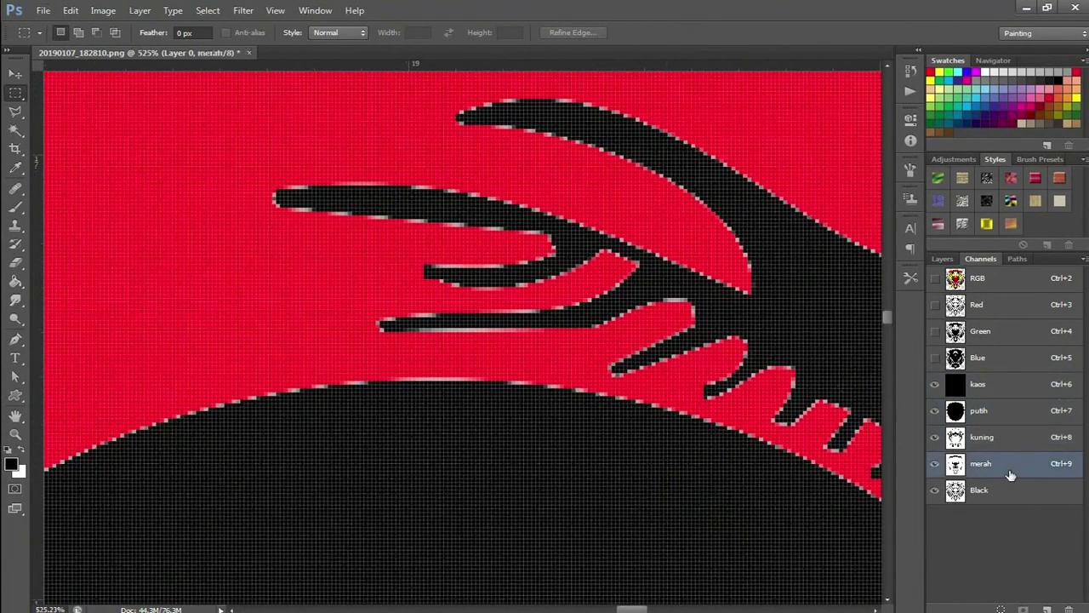
{"action": "left_click", "coordinate": [957, 467], "text": "ctrl"}
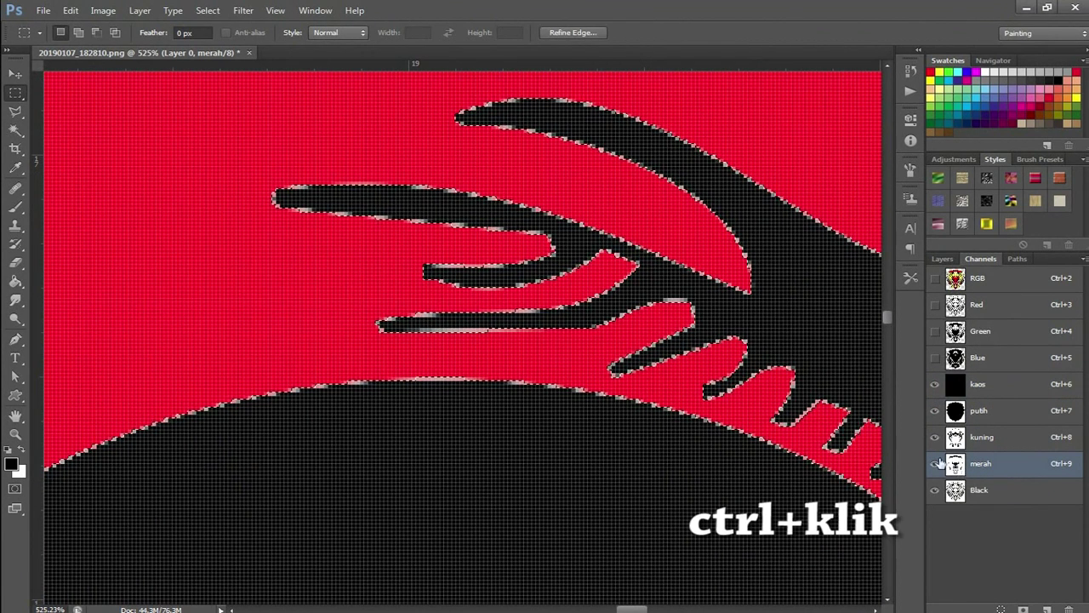
{"action": "left_click", "coordinate": [208, 10]}
{"action": "mouse_move", "coordinate": [220, 169]}
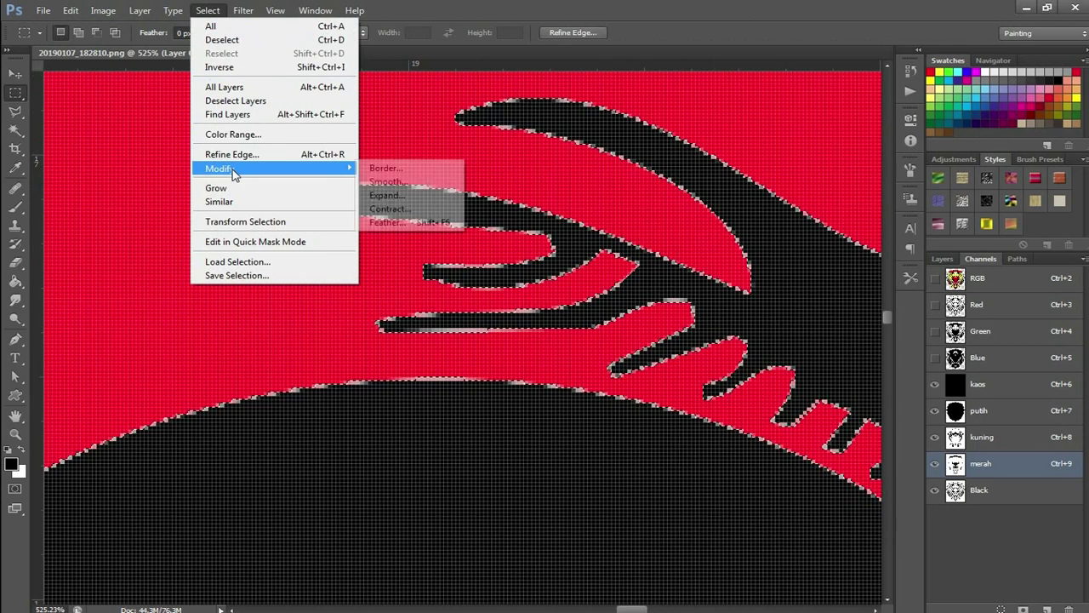
{"action": "left_click", "coordinate": [387, 195]}
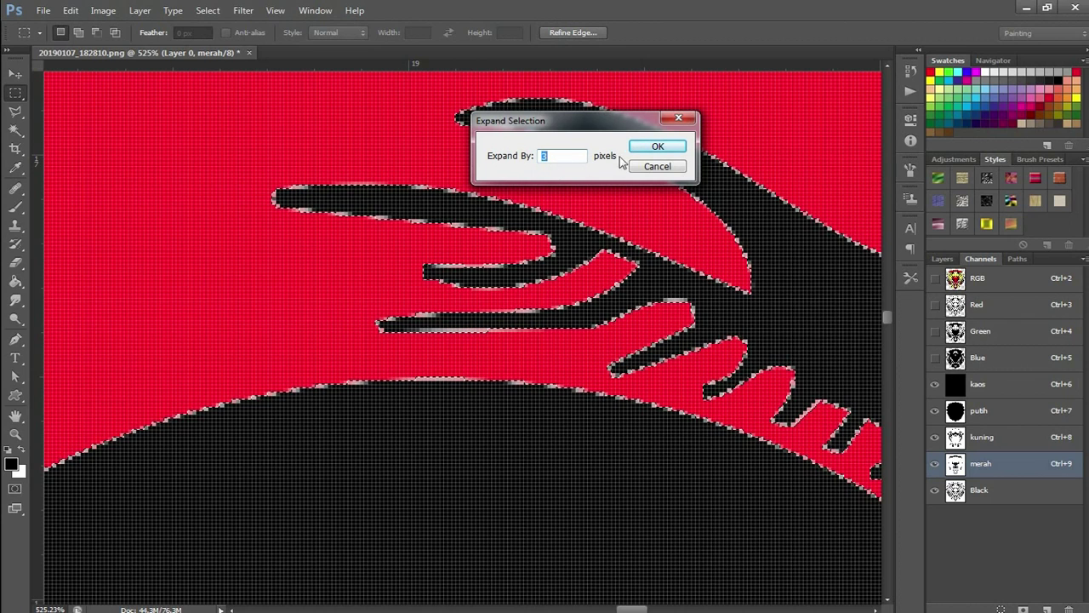
{"action": "left_click", "coordinate": [656, 148]}
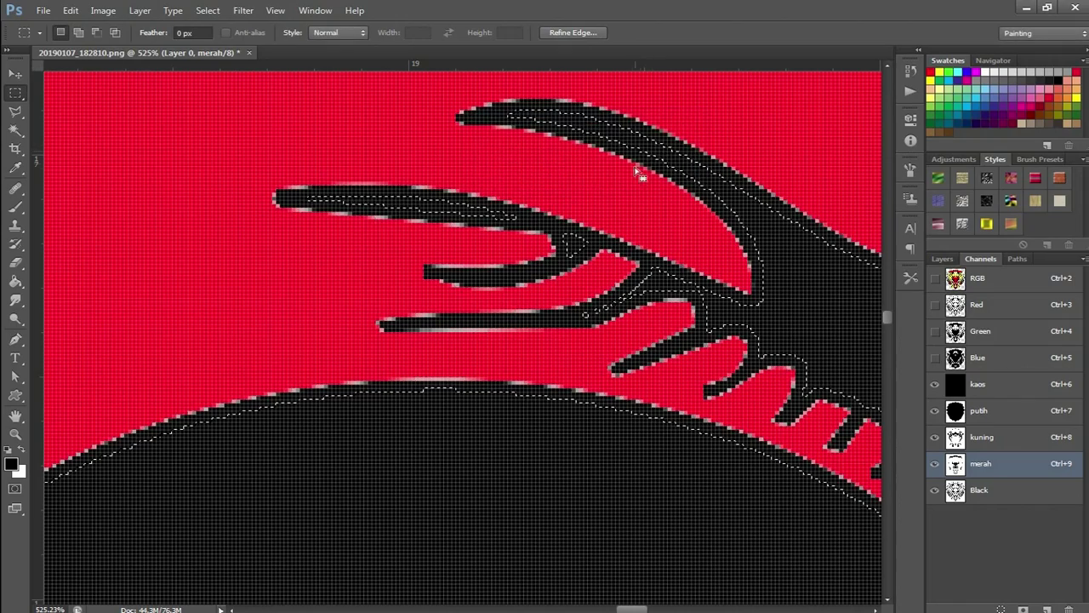
Fill the expanded merah selection with the foreground colour to solidify its edges
{"action": "scroll", "coordinate": [640, 173], "scroll_direction": "up", "scroll_amount": 1}
{"action": "scroll", "coordinate": [645, 161], "scroll_direction": "up", "scroll_amount": 1}
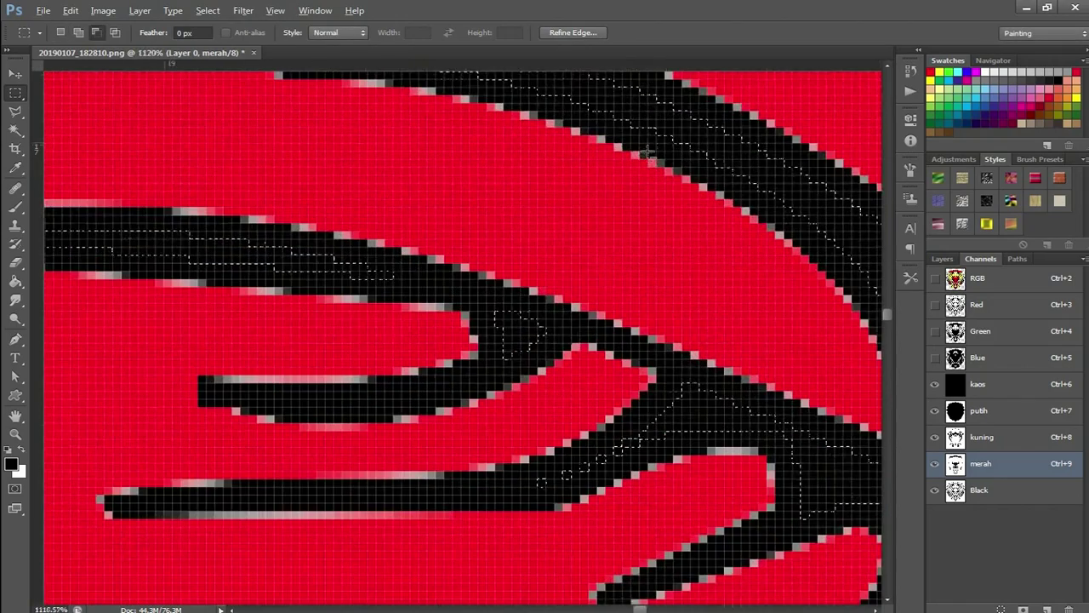
{"action": "key", "text": "alt"}
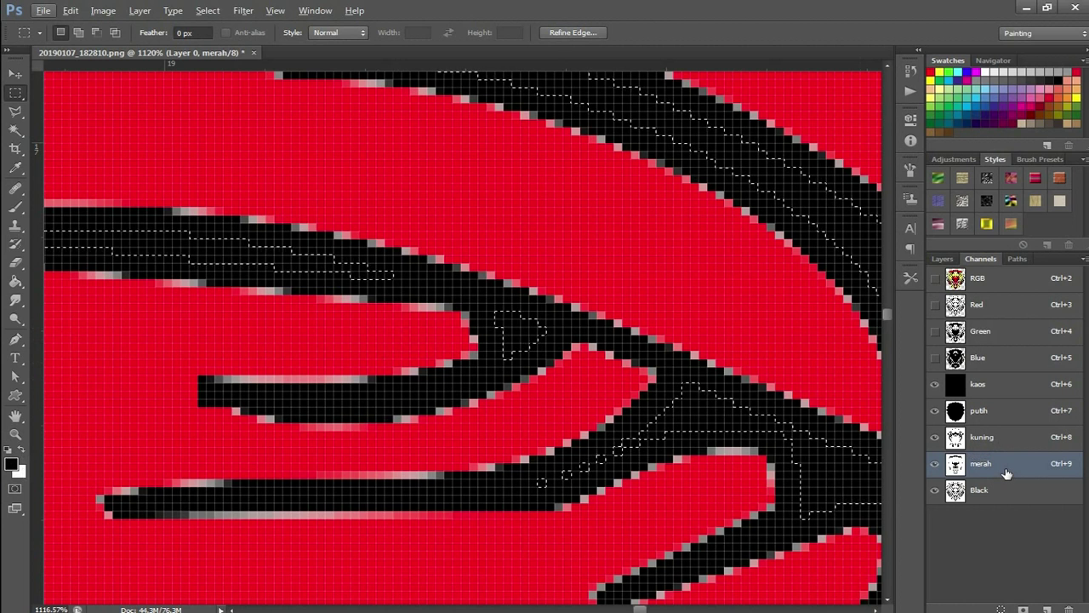
{"action": "key", "text": "alt+Delete"}
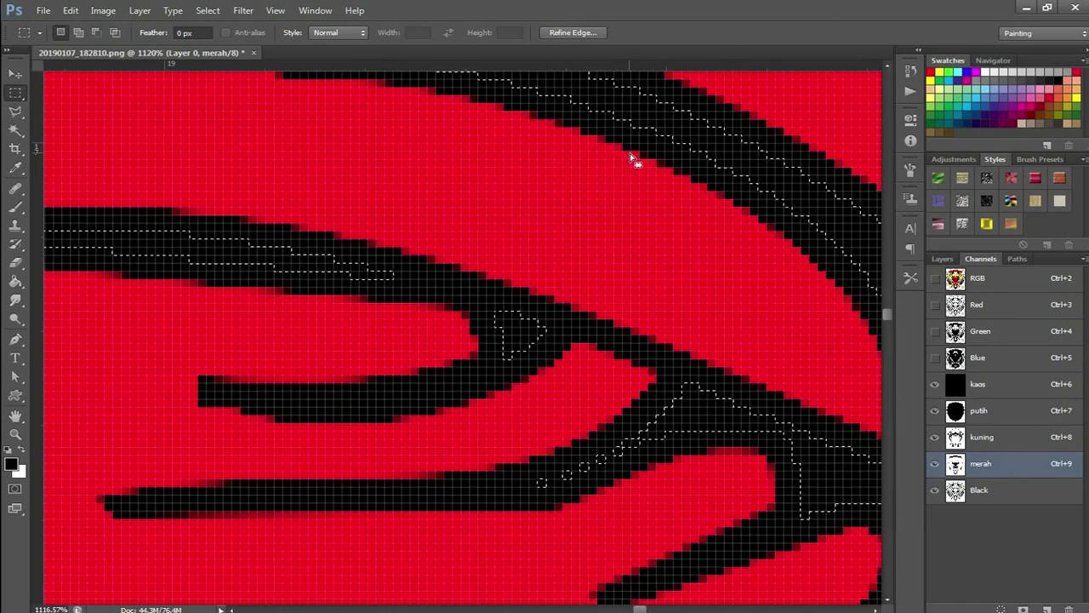
{"action": "scroll", "coordinate": [634, 157], "scroll_direction": "up", "scroll_amount": 1}
{"action": "scroll", "coordinate": [636, 155], "scroll_direction": "up", "scroll_amount": 1}
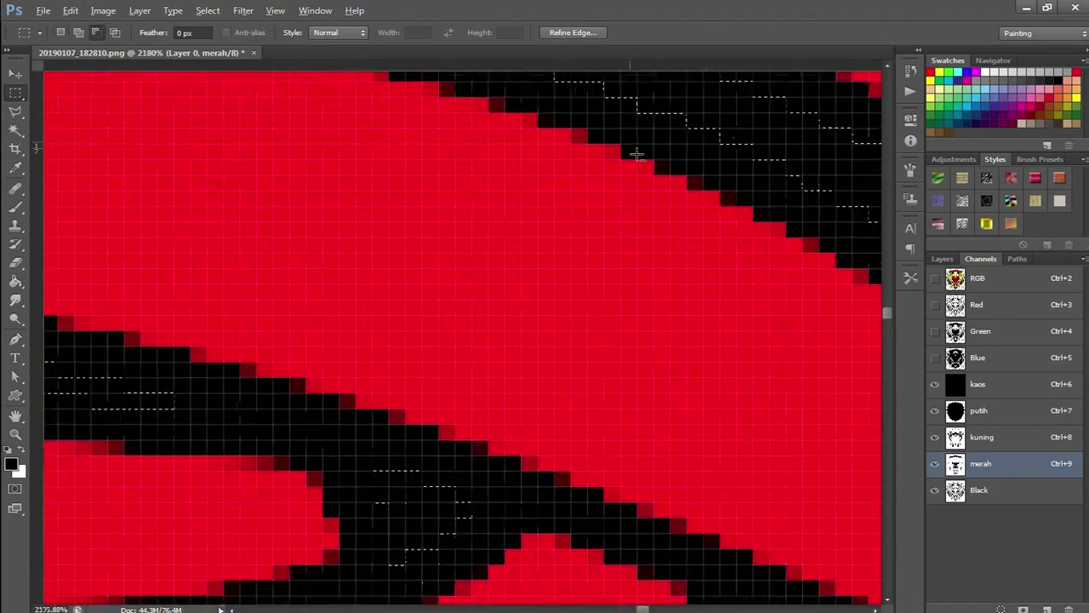
{"action": "scroll", "coordinate": [636, 155], "scroll_direction": "down", "scroll_amount": 2}
{"action": "scroll", "coordinate": [638, 154], "scroll_direction": "down", "scroll_amount": 2}
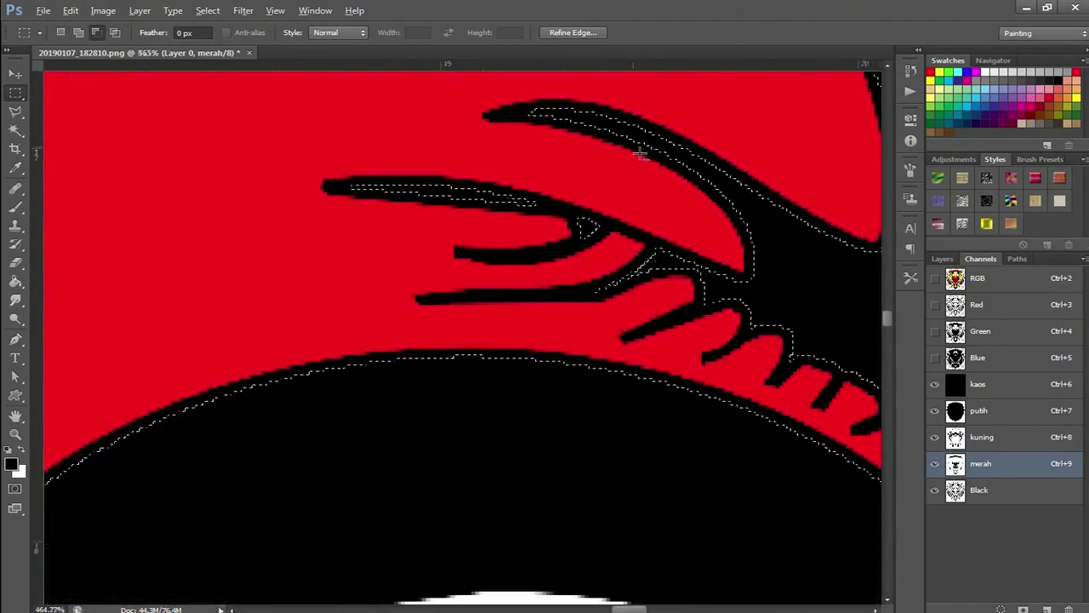
{"action": "scroll", "coordinate": [640, 154], "scroll_direction": "down", "scroll_amount": 1}
{"action": "scroll", "coordinate": [640, 154], "scroll_direction": "down", "scroll_amount": 1}
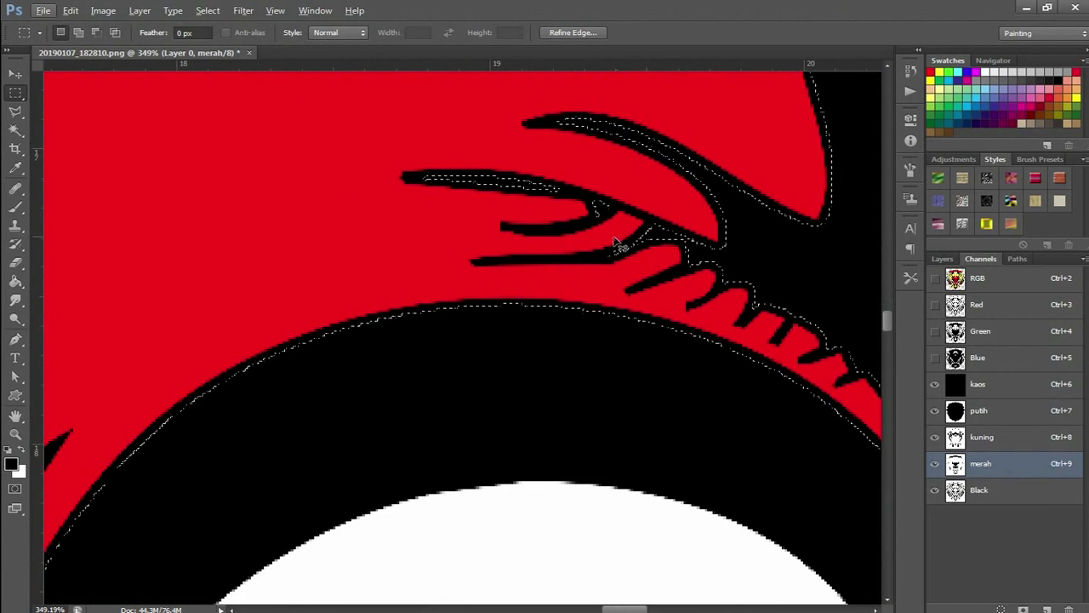
Deselect and inspect the red spreading into the black linework
{"action": "key", "text": "ctrl+d"}
{"action": "scroll", "coordinate": [627, 202], "scroll_direction": "down", "scroll_amount": 1}
{"action": "scroll", "coordinate": [636, 197], "scroll_direction": "up", "scroll_amount": 3}
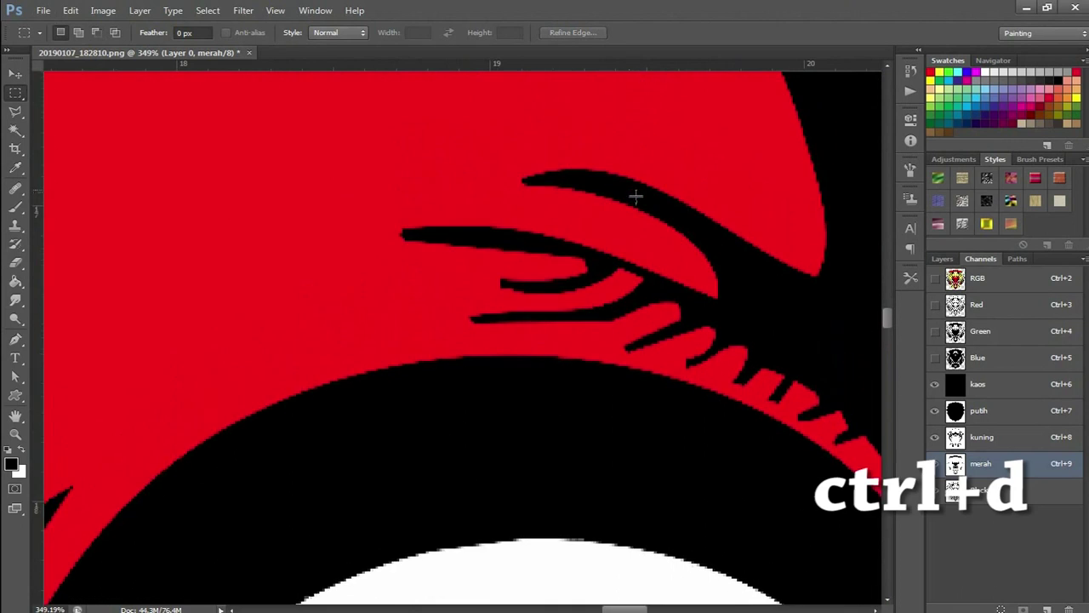
{"action": "scroll", "coordinate": [537, 163], "scroll_direction": "up", "scroll_amount": 2}
{"action": "scroll", "coordinate": [492, 164], "scroll_direction": "up", "scroll_amount": 2}
{"action": "scroll", "coordinate": [510, 194], "scroll_direction": "down", "scroll_amount": 2}
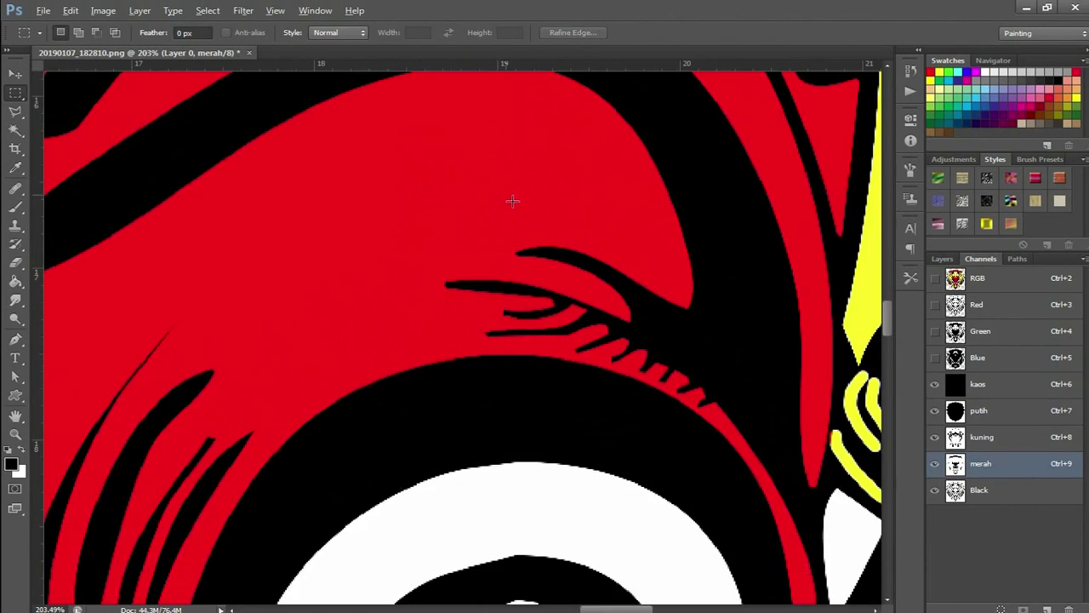
{"action": "scroll", "coordinate": [513, 199], "scroll_direction": "down", "scroll_amount": 2}
{"action": "scroll", "coordinate": [757, 194], "scroll_direction": "up", "scroll_amount": 1}
{"action": "scroll", "coordinate": [756, 192], "scroll_direction": "up", "scroll_amount": 2}
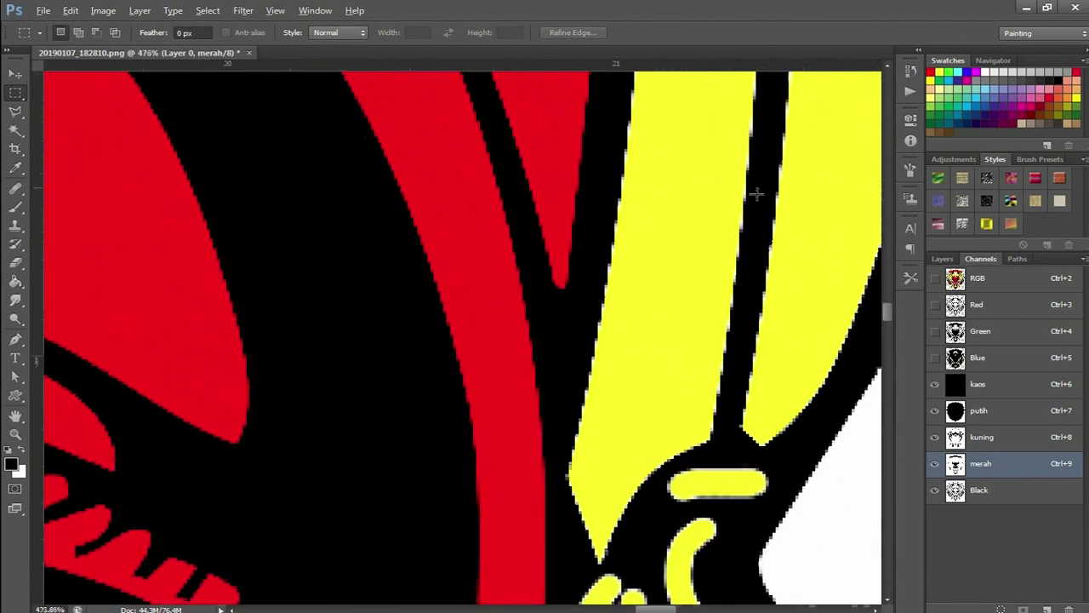
{"action": "scroll", "coordinate": [732, 212], "scroll_direction": "up", "scroll_amount": 1}
{"action": "scroll", "coordinate": [627, 233], "scroll_direction": "up", "scroll_amount": 1}
{"action": "scroll", "coordinate": [605, 248], "scroll_direction": "up", "scroll_amount": 1}
{"action": "scroll", "coordinate": [603, 256], "scroll_direction": "up", "scroll_amount": 1}
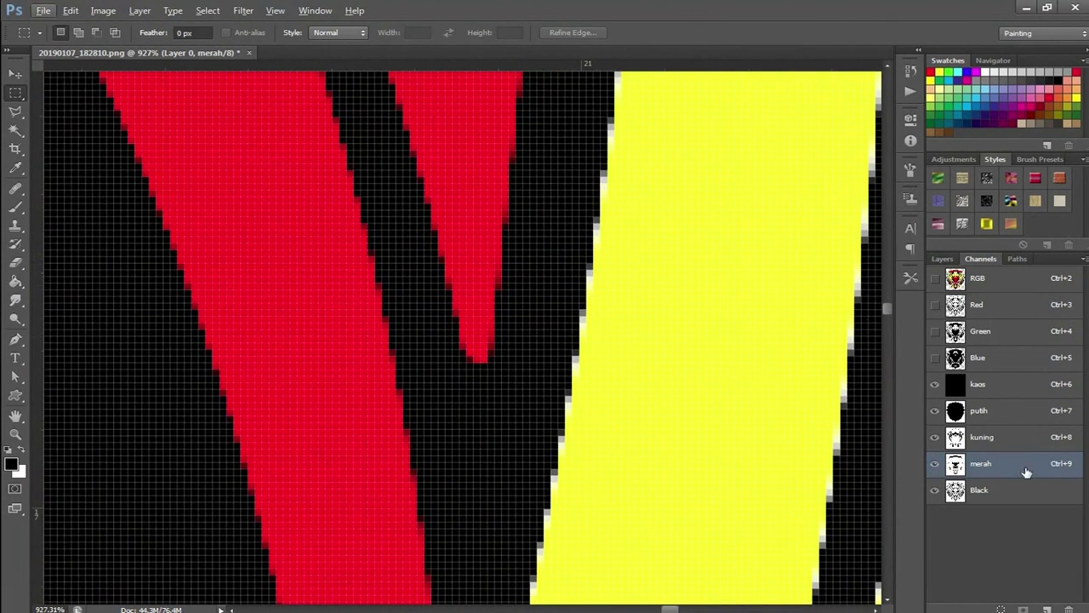
{"action": "left_click", "coordinate": [992, 439]}
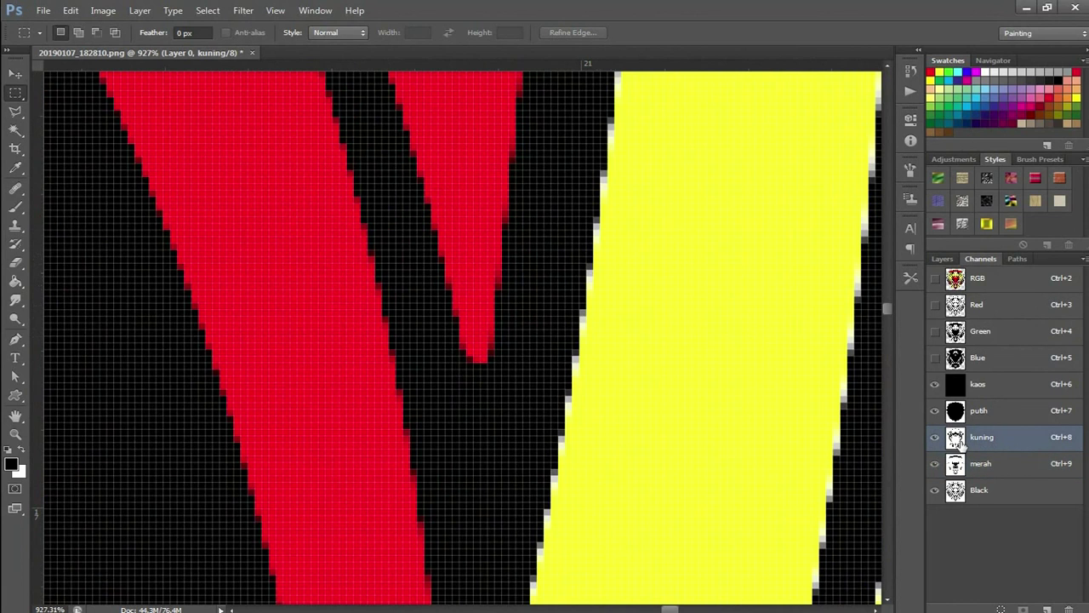
Load the kuning channel's shapes as a selection and expand it by 3 pixels
{"action": "left_click", "coordinate": [957, 440], "text": "ctrl"}
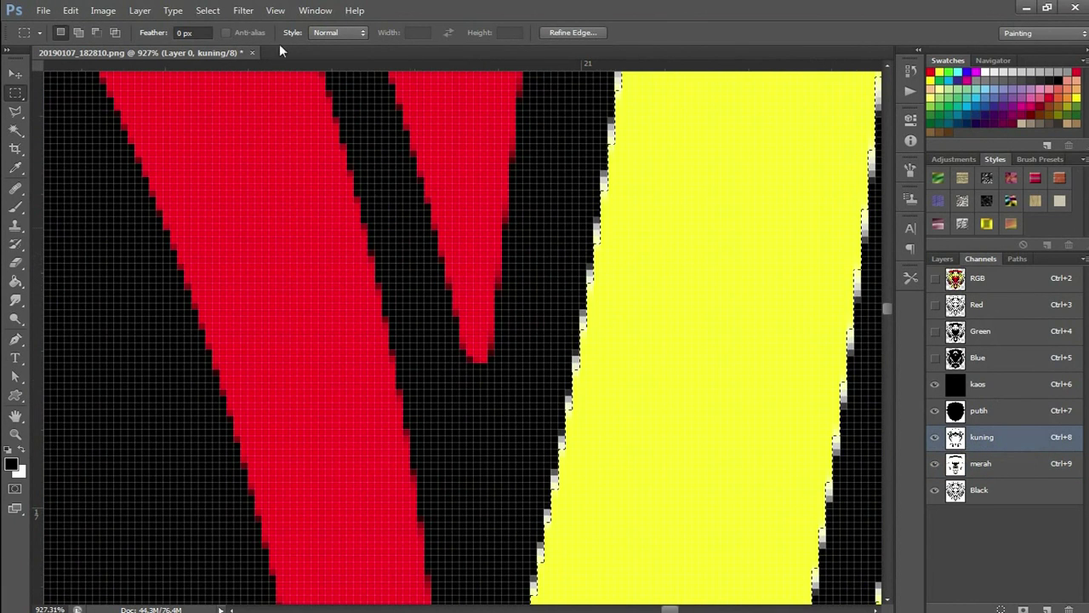
{"action": "left_click", "coordinate": [208, 12]}
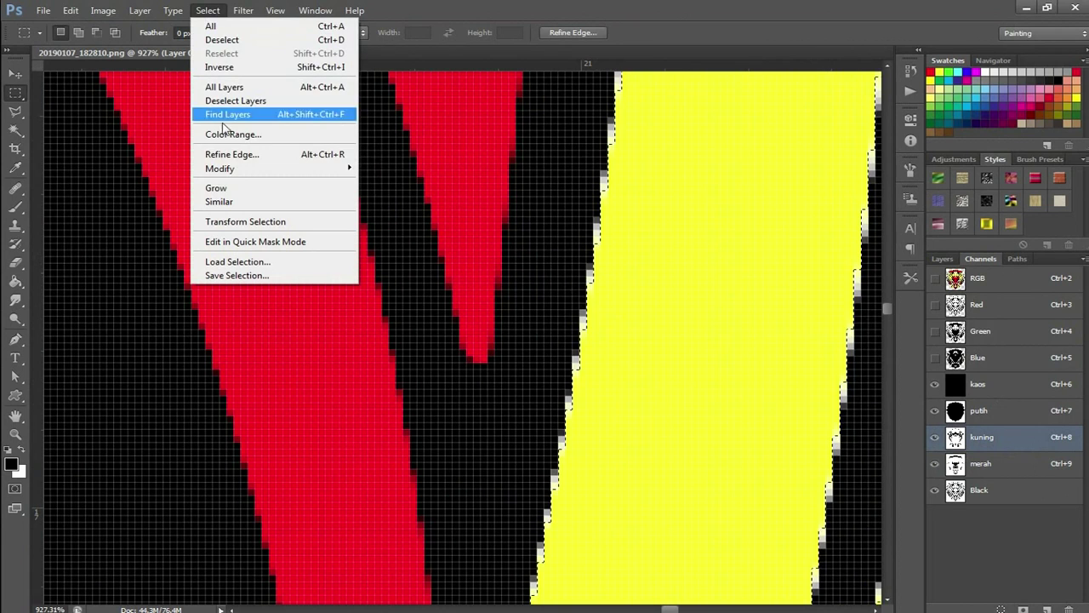
{"action": "mouse_move", "coordinate": [219, 168]}
{"action": "left_click", "coordinate": [385, 196]}
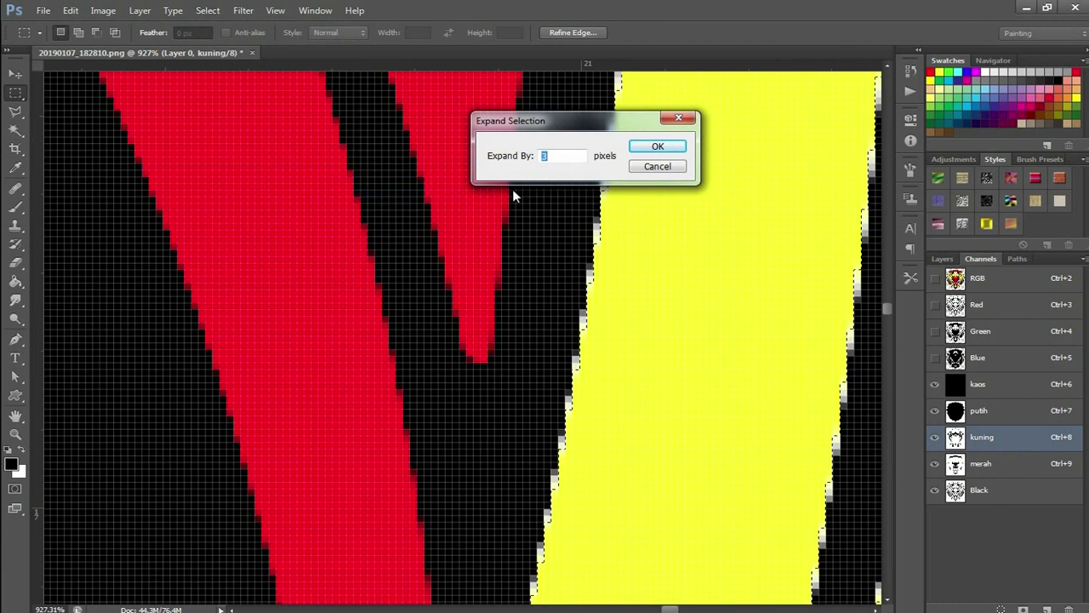
{"action": "left_click", "coordinate": [658, 146]}
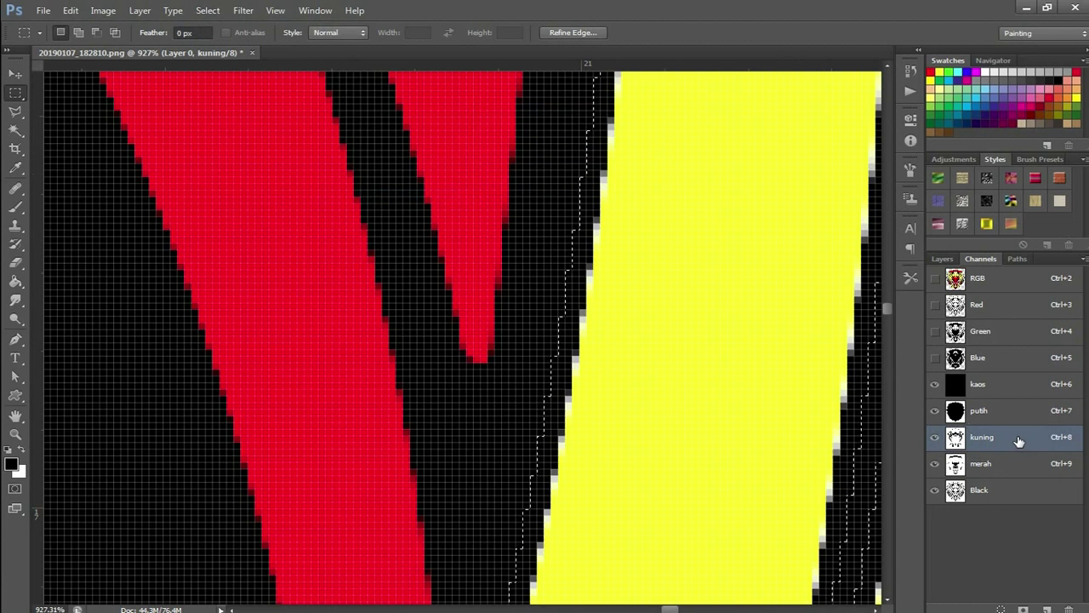
Fill the expanded kuning selection with the foreground colour and inspect the spread
{"action": "key", "text": "alt+BackSpace"}
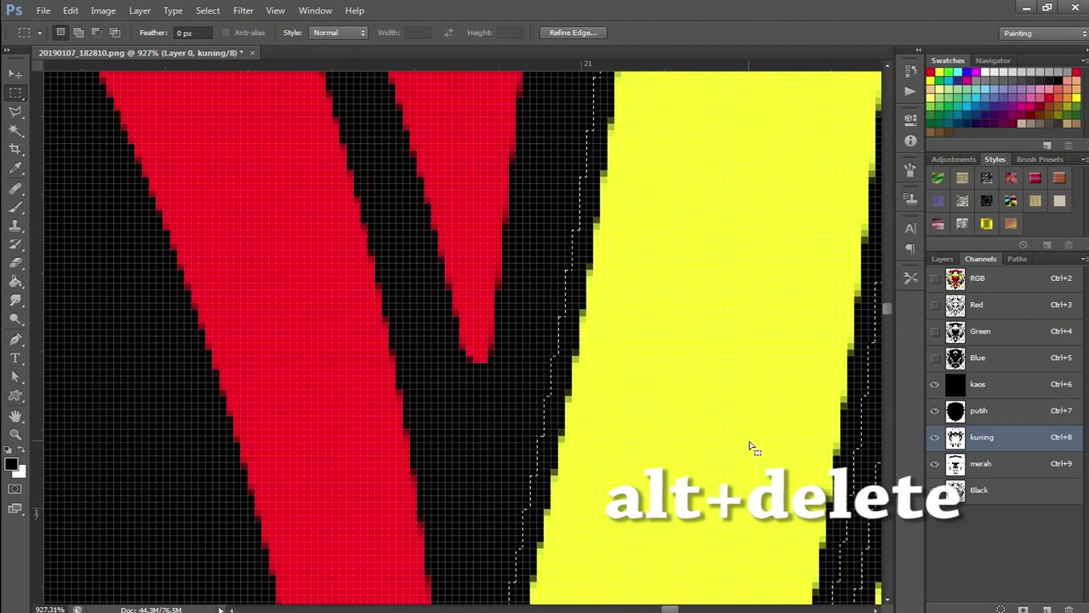
{"action": "scroll", "coordinate": [613, 365], "scroll_direction": "up", "scroll_amount": 1}
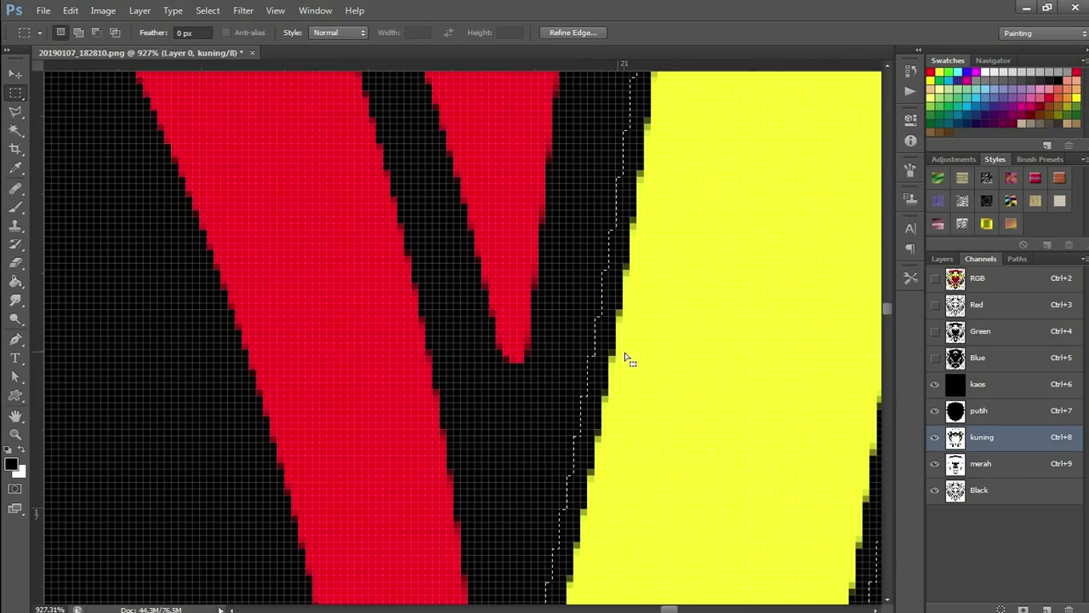
{"action": "scroll", "coordinate": [630, 355], "scroll_direction": "up", "scroll_amount": 1}
{"action": "scroll", "coordinate": [630, 354], "scroll_direction": "down", "scroll_amount": 1}
{"action": "scroll", "coordinate": [629, 352], "scroll_direction": "down", "scroll_amount": 1}
{"action": "scroll", "coordinate": [630, 352], "scroll_direction": "down", "scroll_amount": 1}
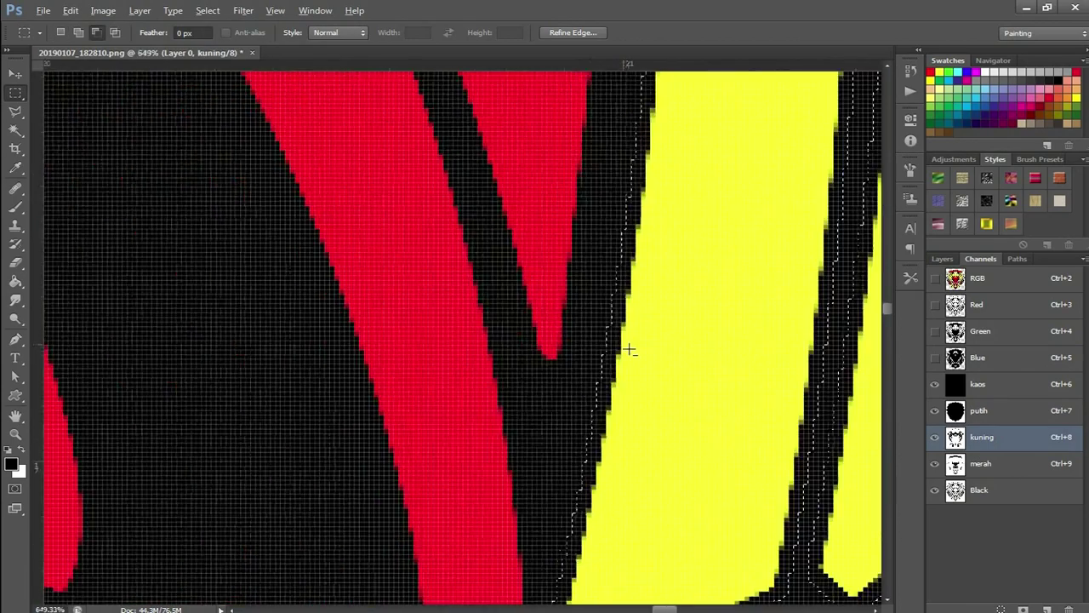
{"action": "scroll", "coordinate": [629, 349], "scroll_direction": "down", "scroll_amount": 1}
{"action": "scroll", "coordinate": [628, 347], "scroll_direction": "down", "scroll_amount": 1}
{"action": "scroll", "coordinate": [627, 345], "scroll_direction": "down", "scroll_amount": 1}
{"action": "scroll", "coordinate": [626, 345], "scroll_direction": "down", "scroll_amount": 1}
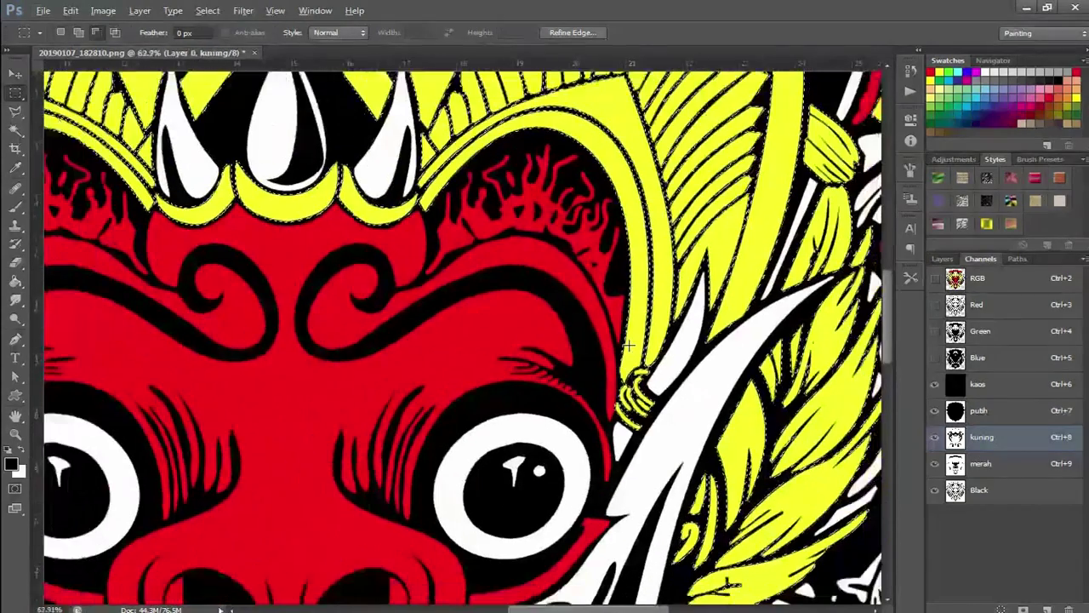
{"action": "scroll", "coordinate": [626, 345], "scroll_direction": "down", "scroll_amount": 1}
{"action": "scroll", "coordinate": [624, 344], "scroll_direction": "down", "scroll_amount": 1}
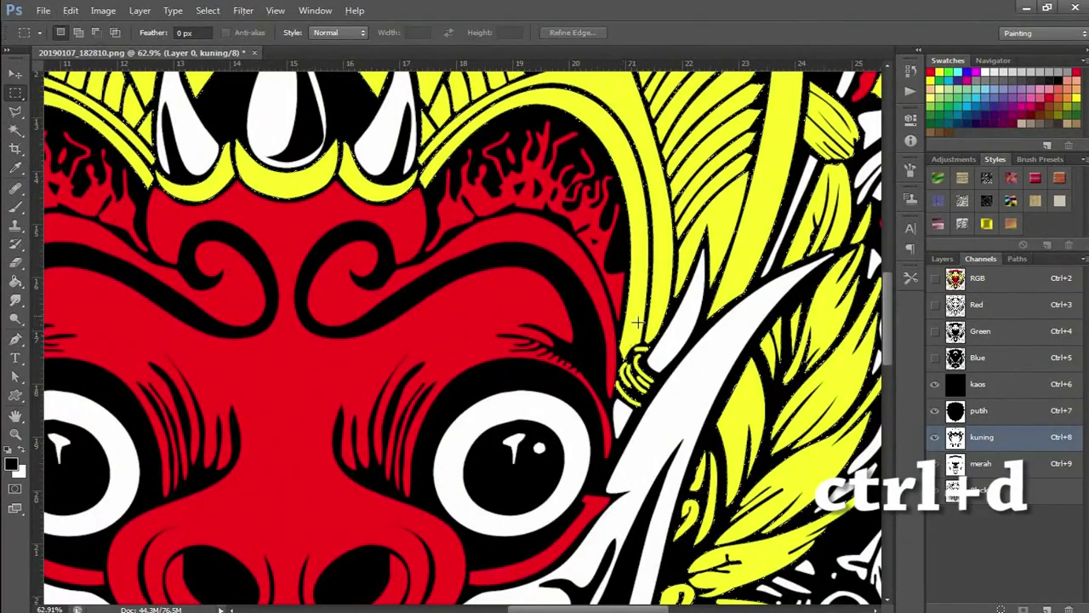
{"action": "scroll", "coordinate": [640, 320], "scroll_direction": "down", "scroll_amount": 1}
{"action": "scroll", "coordinate": [639, 320], "scroll_direction": "down", "scroll_amount": 1}
{"action": "scroll", "coordinate": [640, 320], "scroll_direction": "down", "scroll_amount": 1}
{"action": "scroll", "coordinate": [851, 362], "scroll_direction": "down", "scroll_amount": 1}
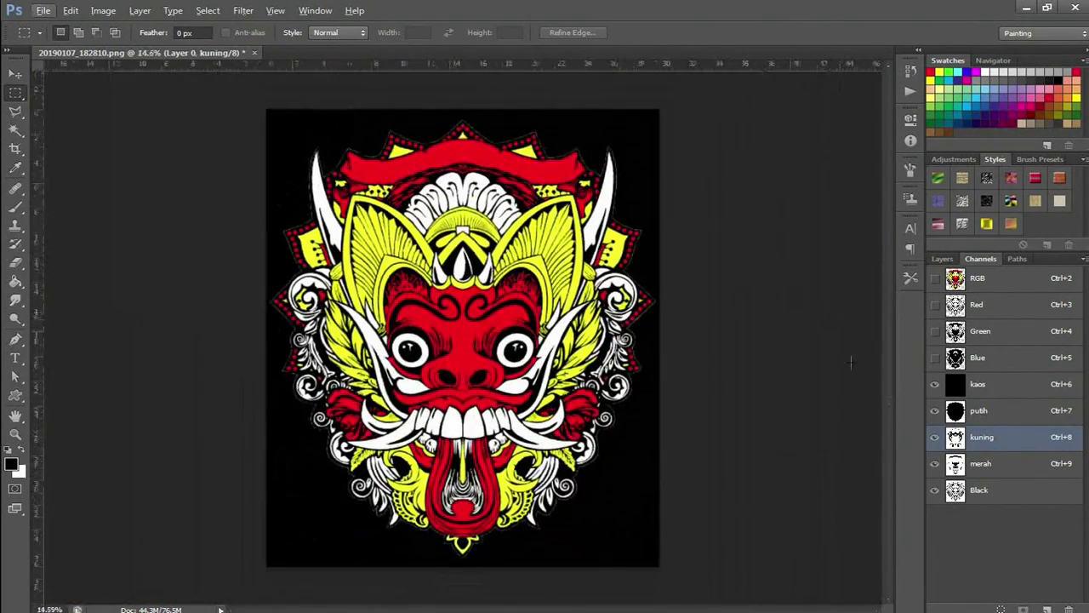
{"action": "scroll", "coordinate": [436, 298], "scroll_direction": "up", "scroll_amount": 1}
{"action": "scroll", "coordinate": [442, 281], "scroll_direction": "up", "scroll_amount": 1}
{"action": "scroll", "coordinate": [451, 264], "scroll_direction": "down", "scroll_amount": 1}
{"action": "scroll", "coordinate": [460, 251], "scroll_direction": "up", "scroll_amount": 1}
{"action": "scroll", "coordinate": [459, 250], "scroll_direction": "down", "scroll_amount": 1}
{"action": "scroll", "coordinate": [459, 250], "scroll_direction": "down", "scroll_amount": 1}
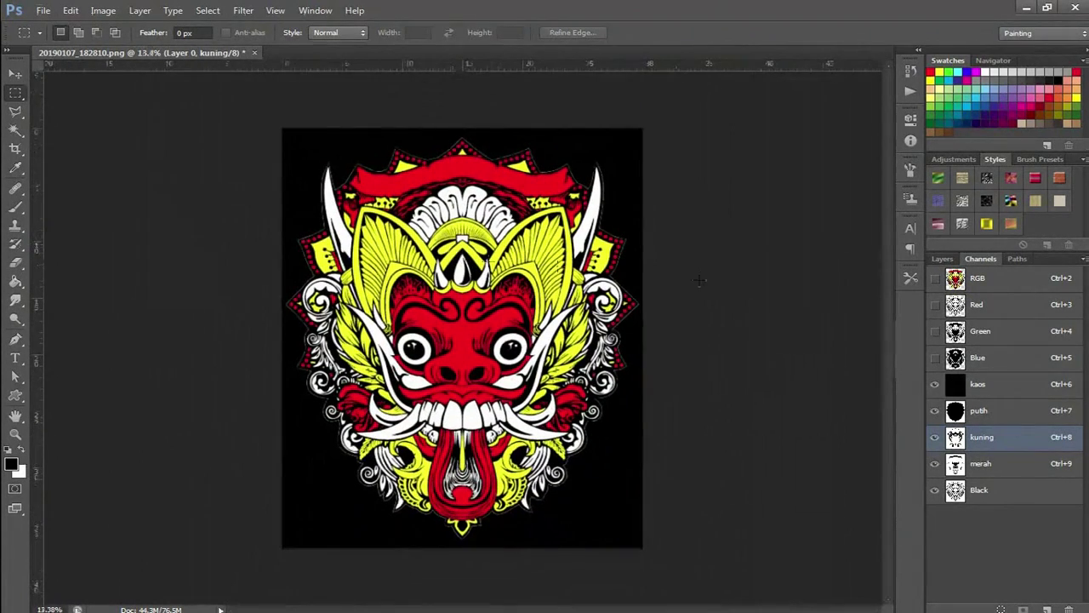
Delete the RGB colour channels, leaving only the spot channels
{"action": "left_click", "coordinate": [1015, 285]}
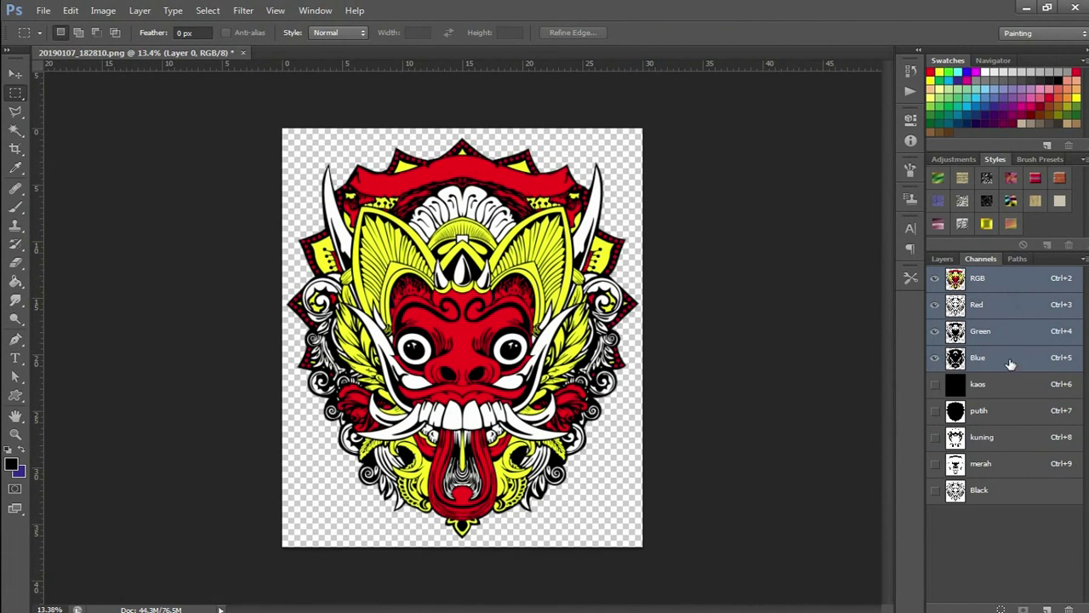
{"action": "left_click", "coordinate": [1069, 609]}
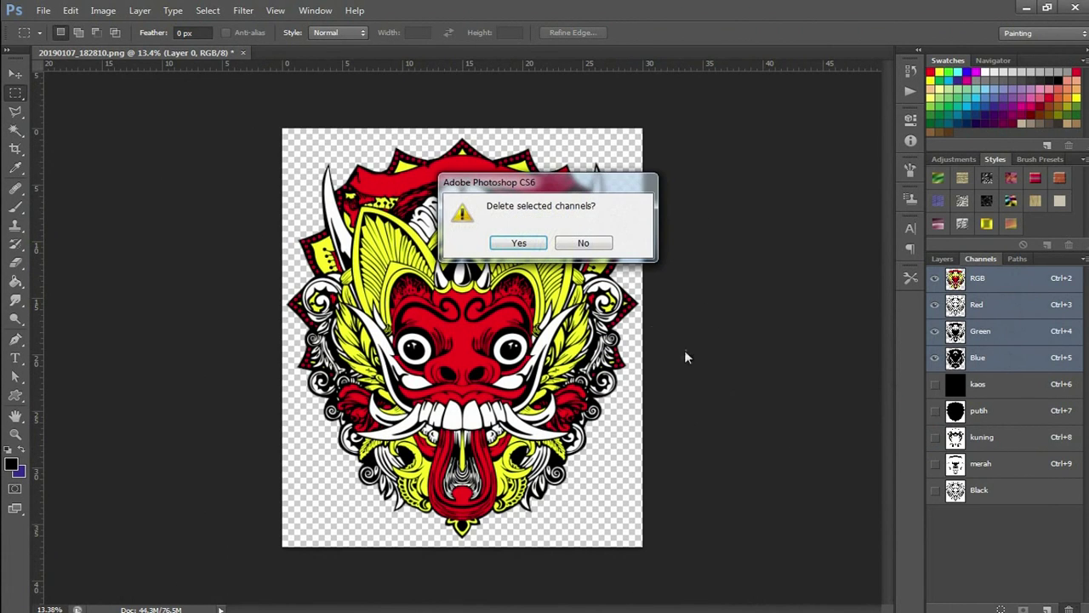
{"action": "left_click", "coordinate": [528, 246]}
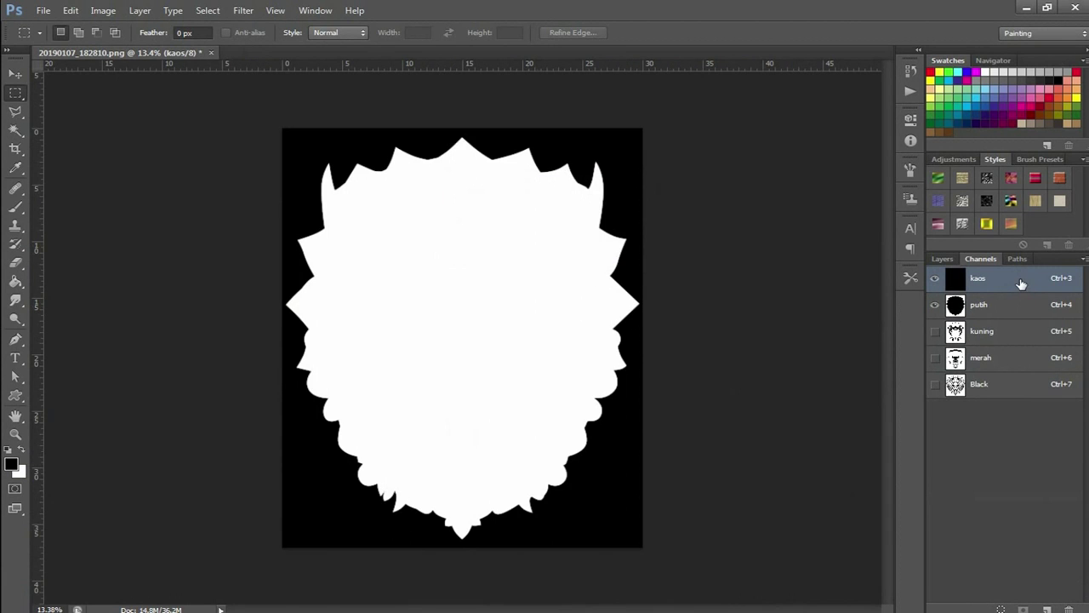
Show the kuning, merah and Black channels again and place a vertical guide left of the artwork
{"action": "left_click", "coordinate": [935, 331]}
{"action": "left_click", "coordinate": [935, 357]}
{"action": "left_click", "coordinate": [935, 384]}
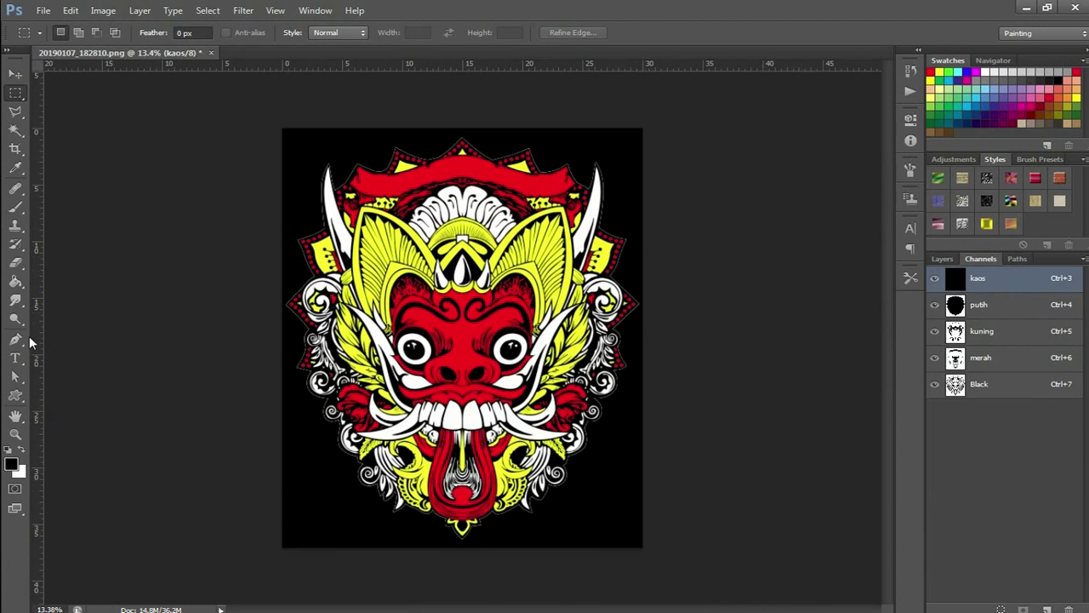
{"action": "left_click_drag", "start_coordinate": [35, 332], "coordinate": [339, 368]}
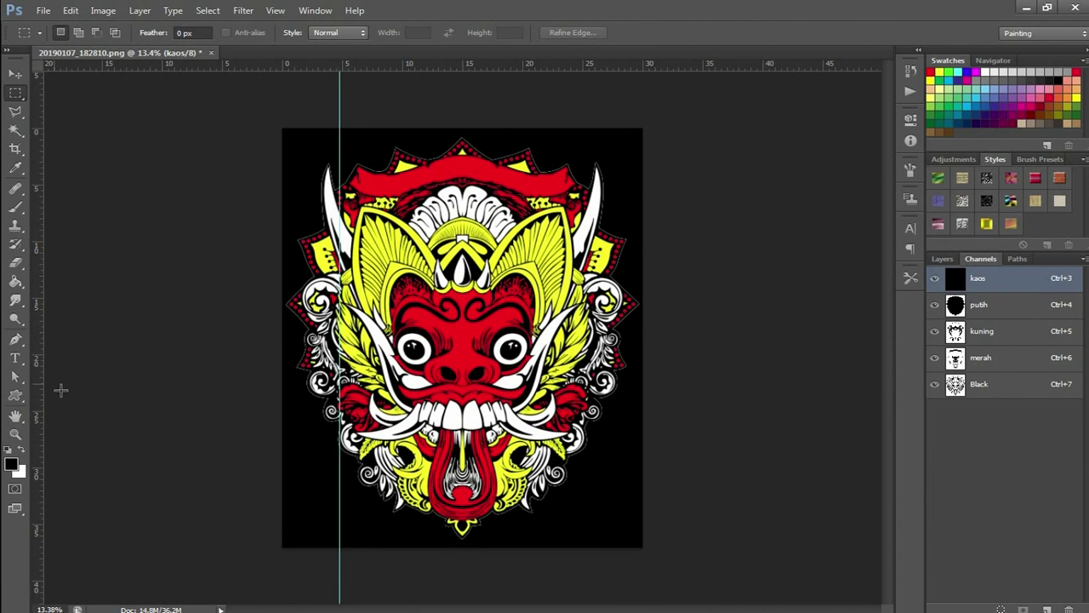
Add a second vertical guide at about 25.95 cm and select the putih channel
{"action": "left_click_drag", "start_coordinate": [35, 342], "coordinate": [594, 357]}
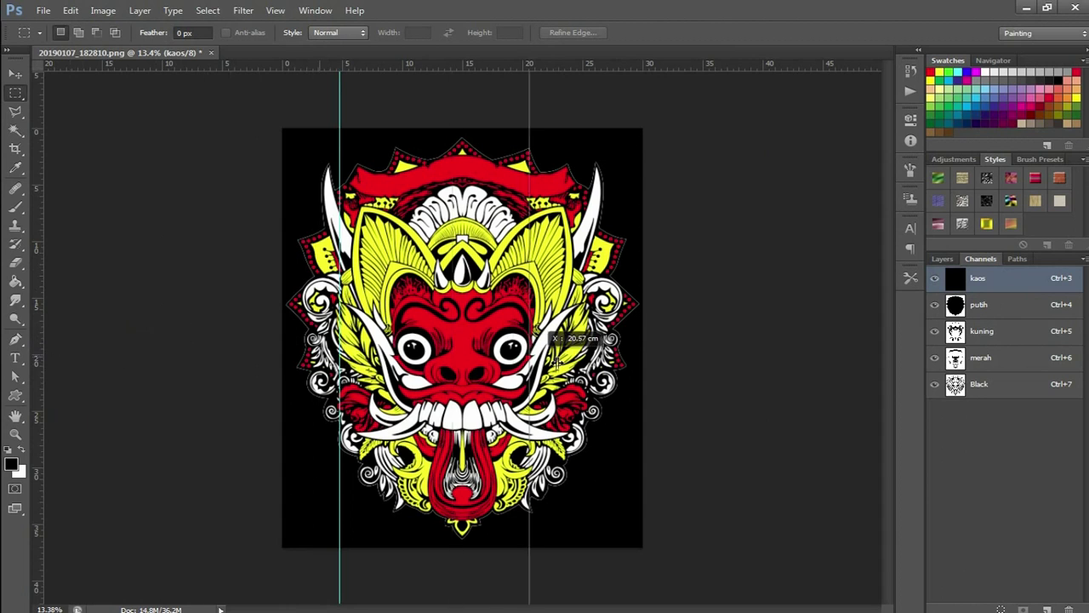
{"action": "left_click_drag", "start_coordinate": [602, 362], "coordinate": [603, 363]}
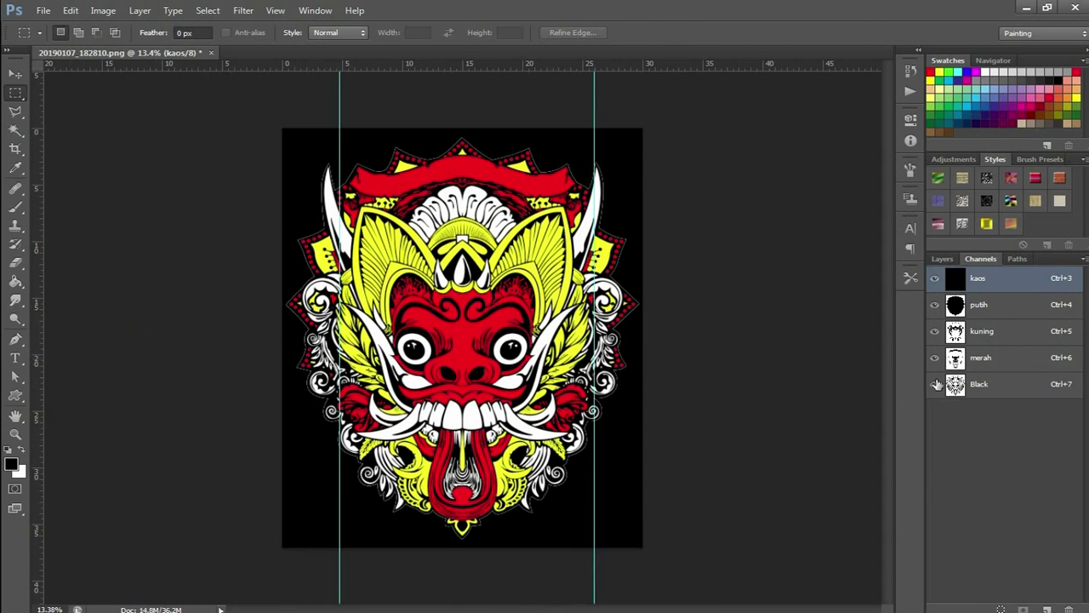
{"action": "left_click", "coordinate": [1018, 313]}
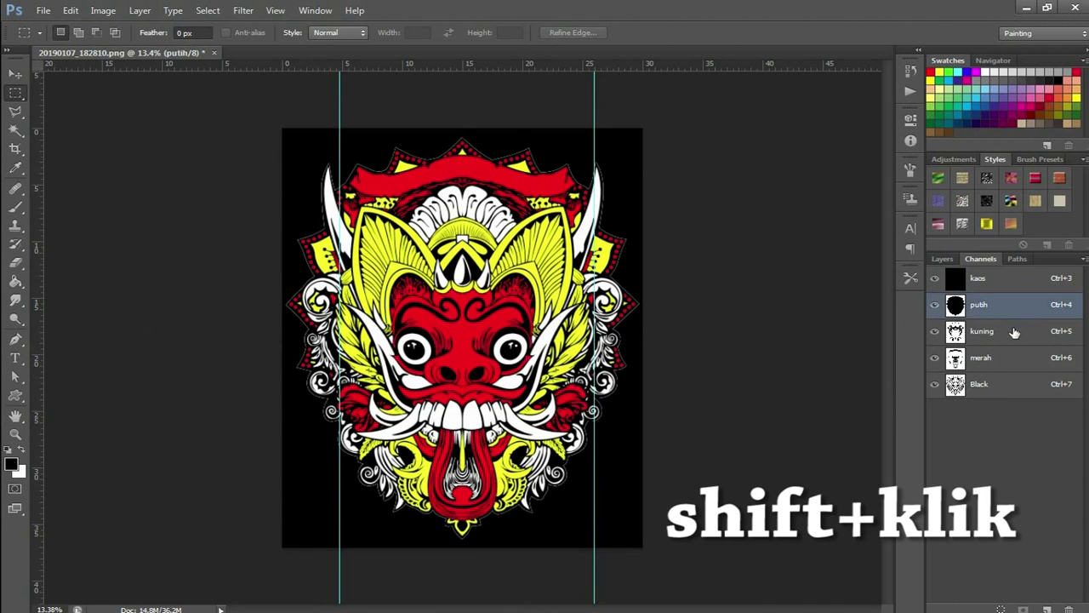
Add the kuning, merah and Black channels to the putih channel selection
{"action": "left_click", "coordinate": [1014, 332], "text": "shift"}
{"action": "left_click", "coordinate": [1008, 358], "text": "shift"}
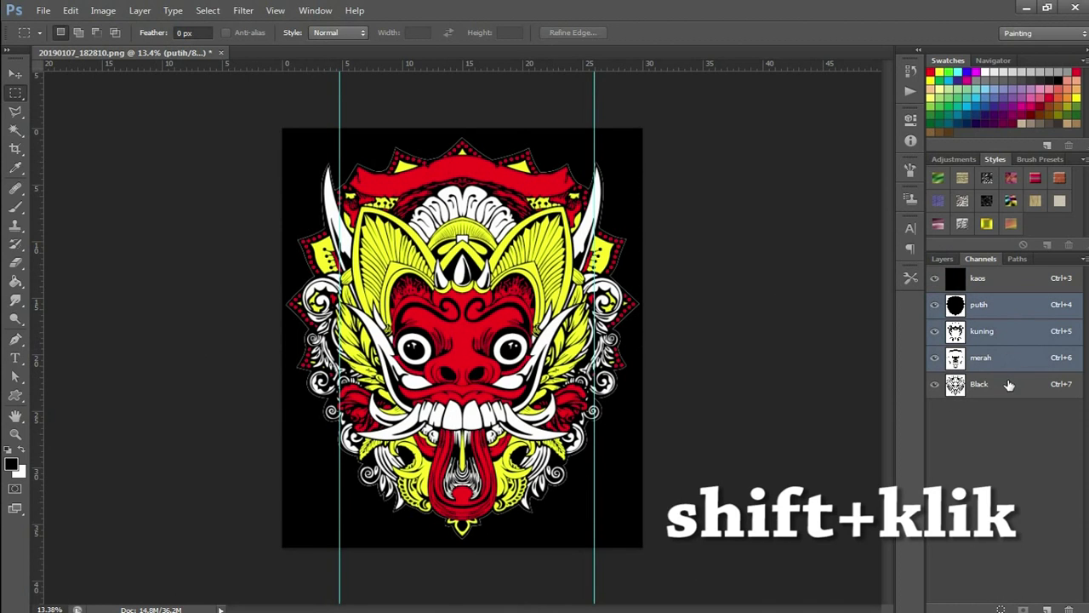
{"action": "left_click", "coordinate": [1009, 384], "text": "shift"}
{"action": "scroll", "coordinate": [598, 120], "scroll_direction": "up", "scroll_amount": 1}
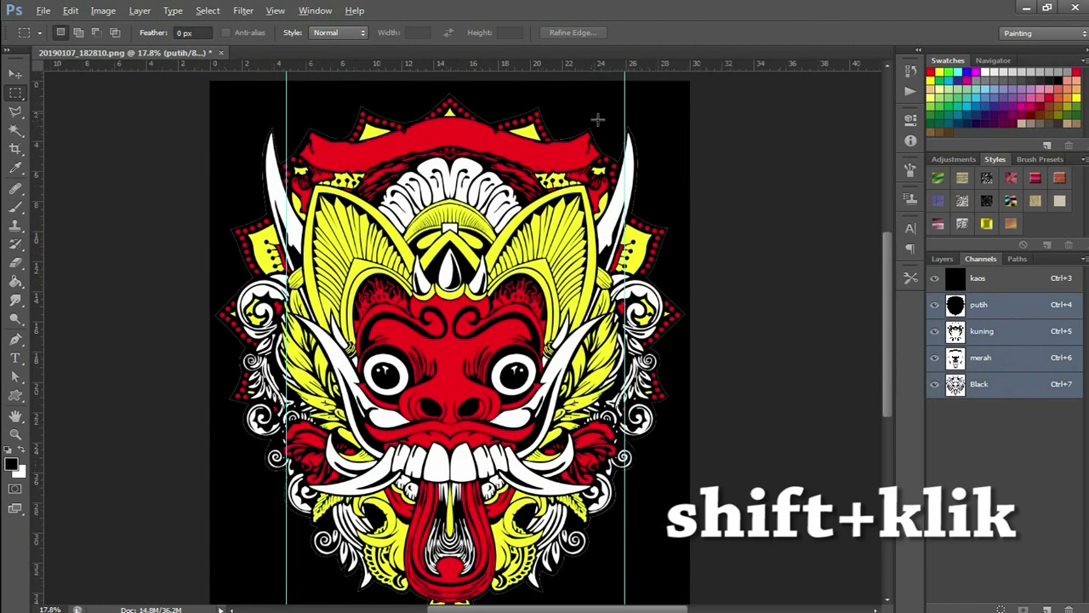
Choose the Custom Shape tool with the crosshair registration-mark shape
{"action": "left_click", "coordinate": [16, 396]}
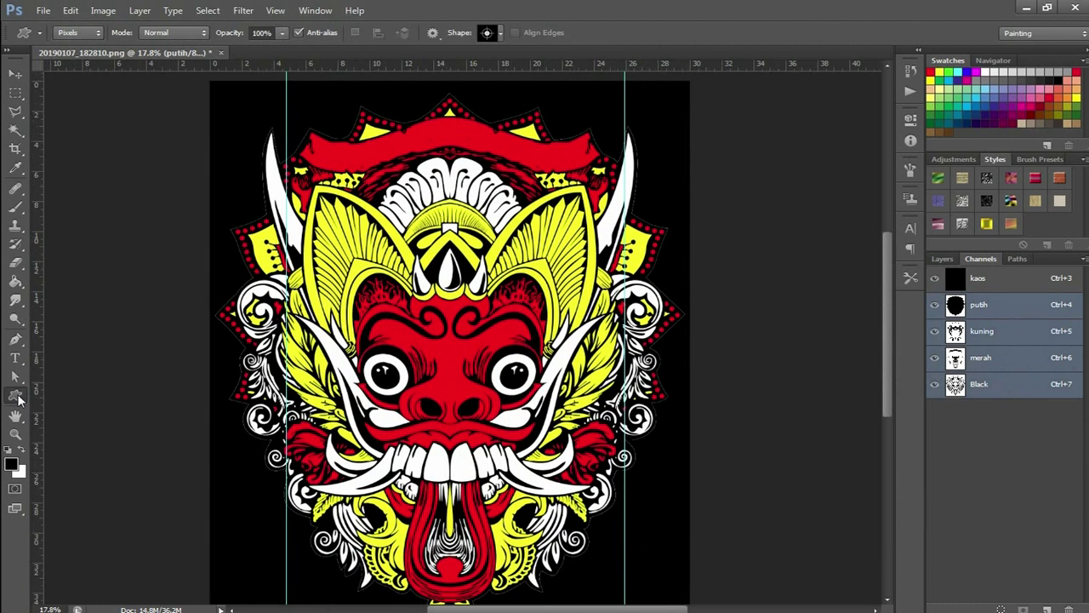
{"action": "left_click", "coordinate": [499, 36]}
{"action": "left_click_drag", "start_coordinate": [555, 191], "coordinate": [551, 437]}
{"action": "left_click", "coordinate": [542, 398]}
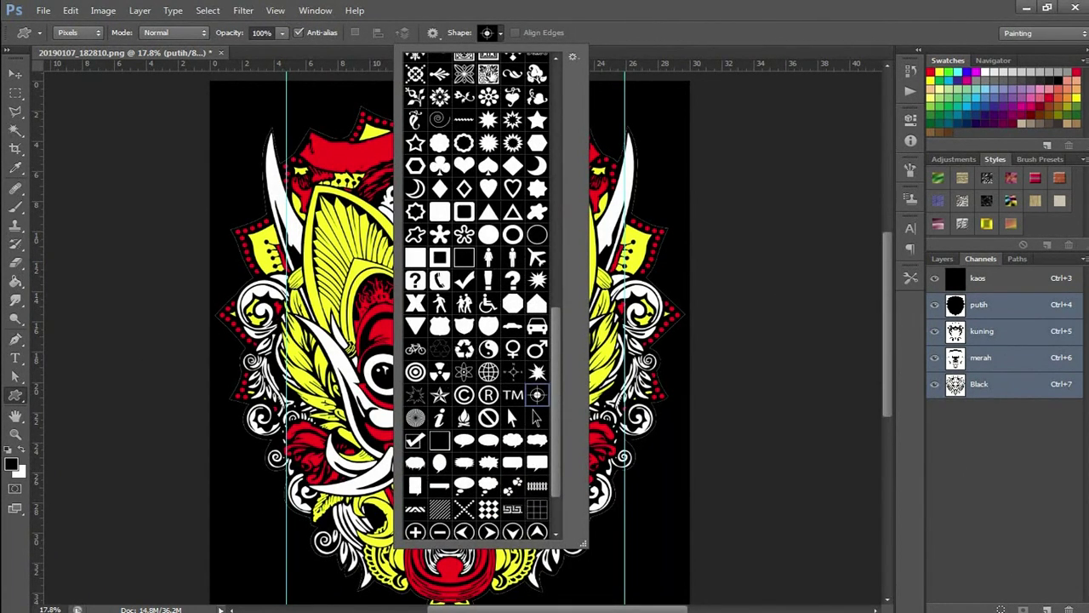
{"action": "left_click", "coordinate": [486, 36]}
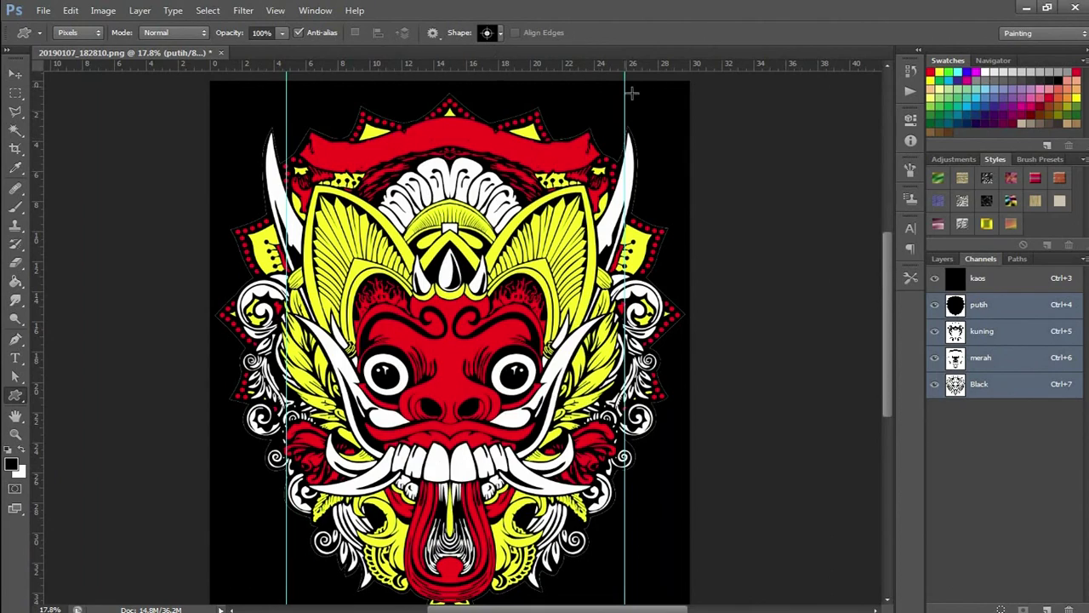
Draw a registration mark centred on the top of the right guide
{"action": "scroll", "coordinate": [631, 94], "scroll_direction": "up", "scroll_amount": 1}
{"action": "scroll", "coordinate": [631, 92], "scroll_direction": "up", "scroll_amount": 2}
{"action": "scroll", "coordinate": [631, 90], "scroll_direction": "up", "scroll_amount": 2}
{"action": "scroll", "coordinate": [613, 108], "scroll_direction": "up", "scroll_amount": 2}
{"action": "scroll", "coordinate": [613, 108], "scroll_direction": "up", "scroll_amount": 5}
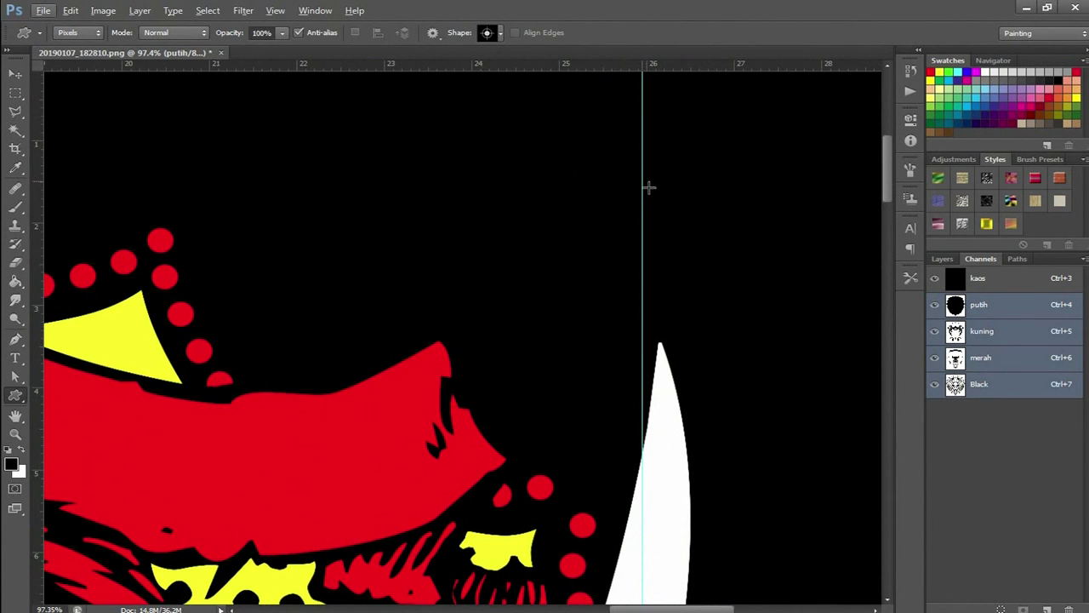
{"action": "left_click_drag", "start_coordinate": [649, 187], "coordinate": [697, 157]}
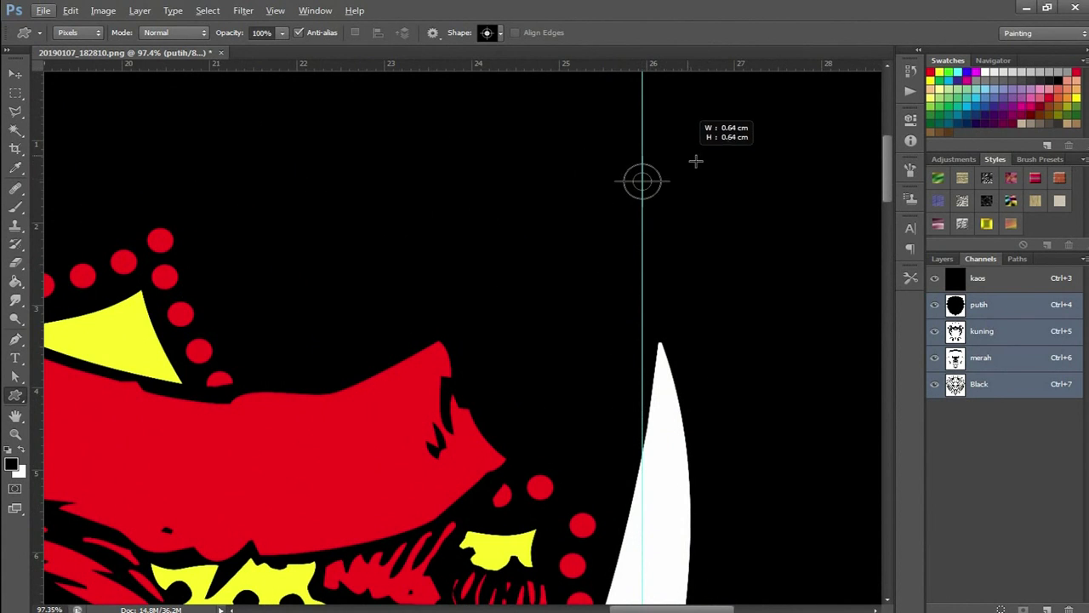
{"action": "left_click_drag", "start_coordinate": [698, 158], "coordinate": [697, 158]}
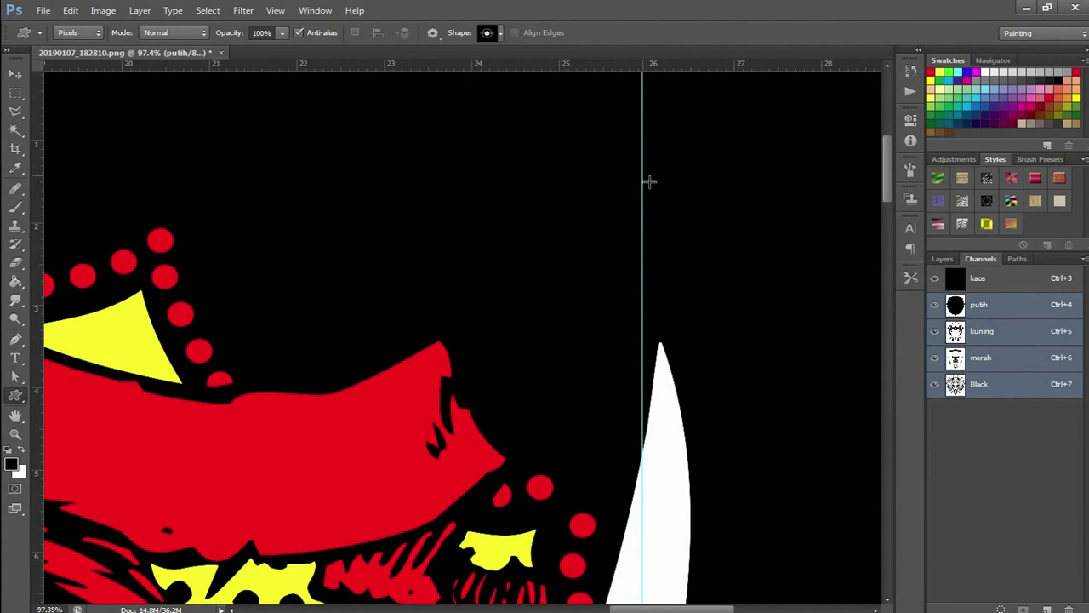
{"action": "left_click_drag", "start_coordinate": [648, 180], "coordinate": [682, 149]}
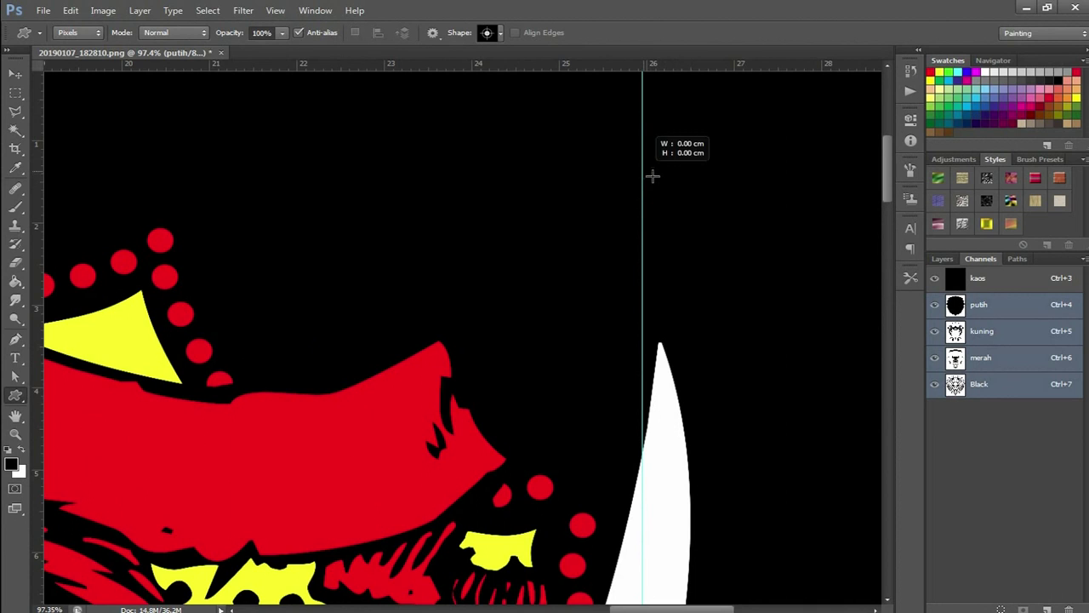
{"action": "left_click_drag", "start_coordinate": [683, 149], "coordinate": [682, 149]}
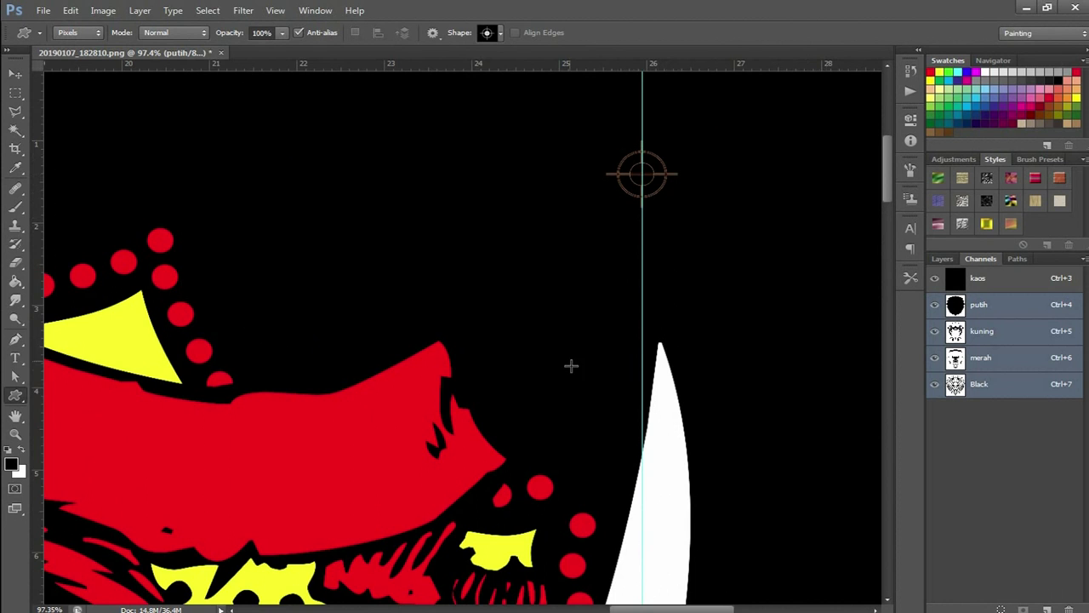
Draw registration marks at the top and lower part of the left guide
{"action": "mouse_move", "coordinate": [306, 261]}
{"action": "left_mouse_down"}
{"action": "mouse_move", "coordinate": [461, 295]}
{"action": "mouse_move", "coordinate": [433, 269]}
{"action": "mouse_move", "coordinate": [681, 223]}
{"action": "mouse_move", "coordinate": [559, 297]}
{"action": "left_mouse_up"}
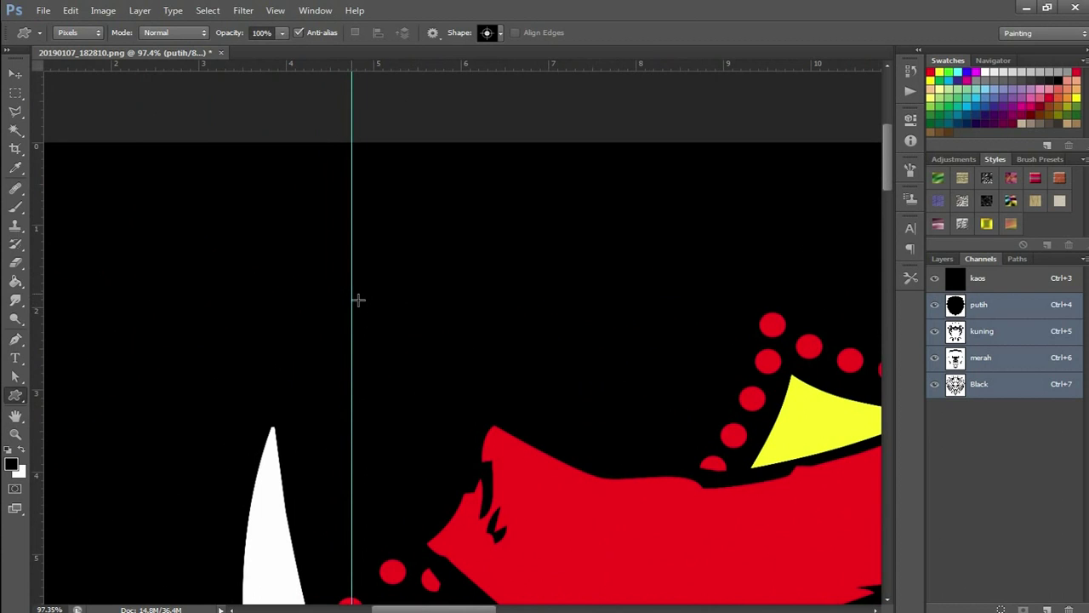
{"action": "left_click_drag", "start_coordinate": [360, 298], "coordinate": [432, 270]}
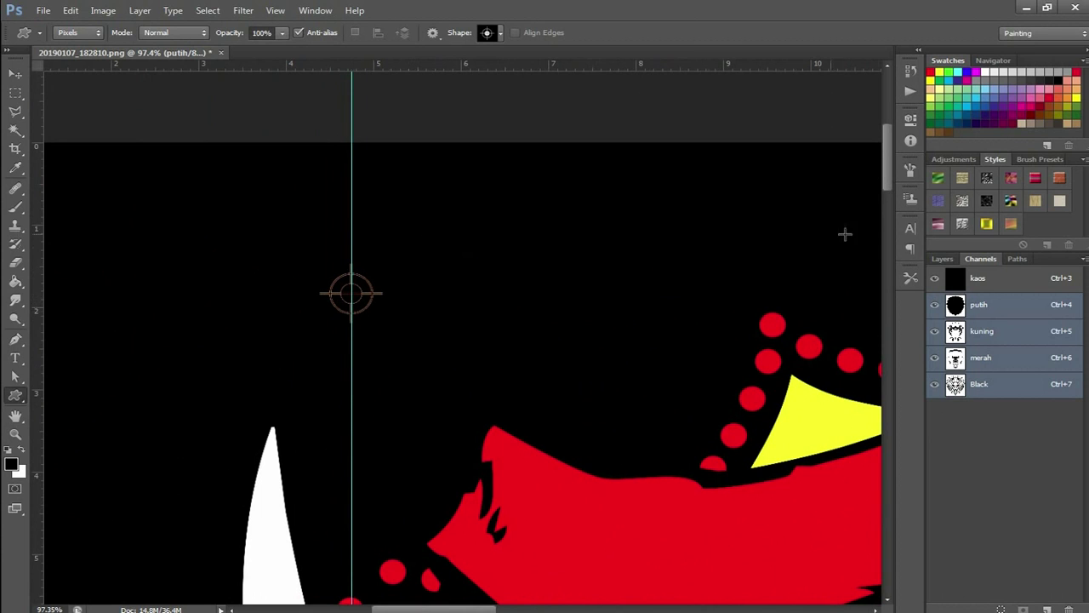
{"action": "left_click_drag", "start_coordinate": [886, 178], "coordinate": [886, 500]}
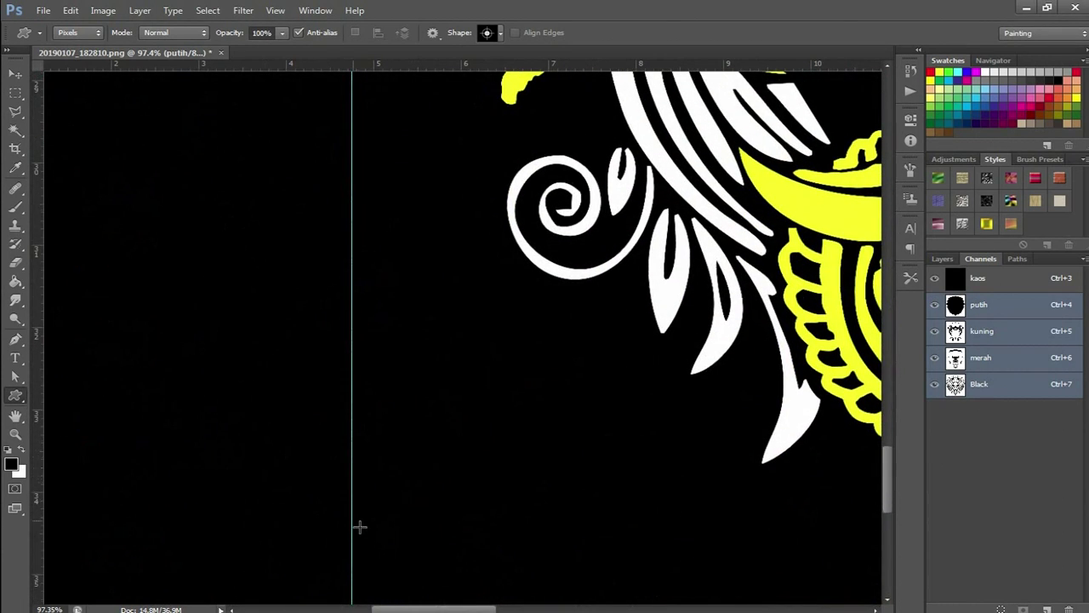
{"action": "left_click_drag", "start_coordinate": [358, 530], "coordinate": [408, 496]}
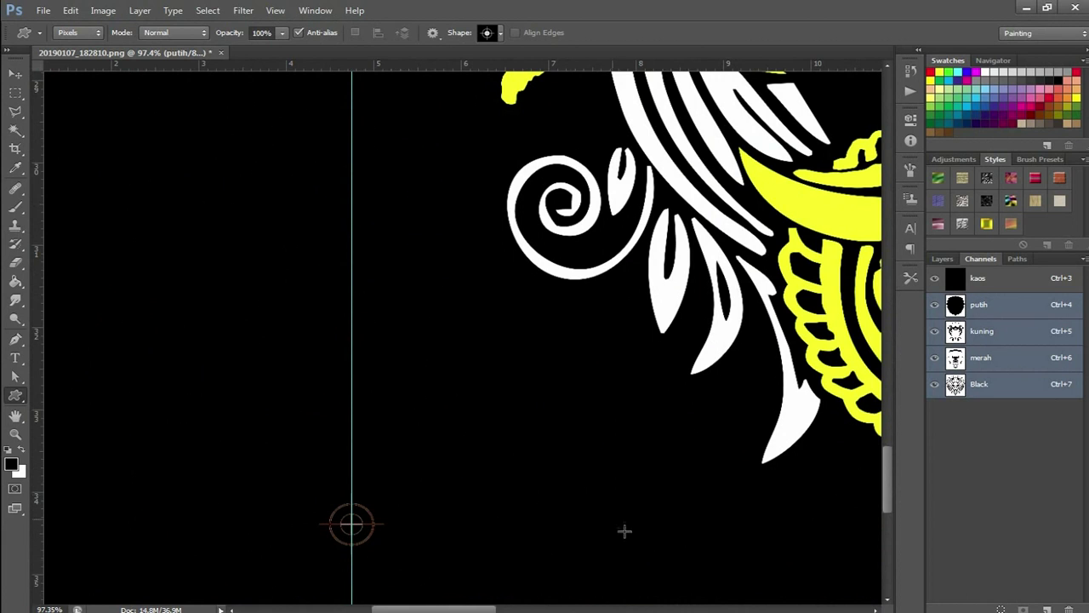
Draw a registration mark on the lower right guide, matching the left one
{"action": "scroll", "coordinate": [464, 341], "scroll_direction": "right", "scroll_amount": 1}
{"action": "scroll", "coordinate": [464, 341], "scroll_direction": "right", "scroll_amount": 5}
{"action": "scroll", "coordinate": [464, 340], "scroll_direction": "right", "scroll_amount": 5}
{"action": "scroll", "coordinate": [464, 340], "scroll_direction": "right", "scroll_amount": 5}
{"action": "scroll", "coordinate": [464, 341], "scroll_direction": "right", "scroll_amount": 5}
{"action": "scroll", "coordinate": [464, 341], "scroll_direction": "right", "scroll_amount": 1}
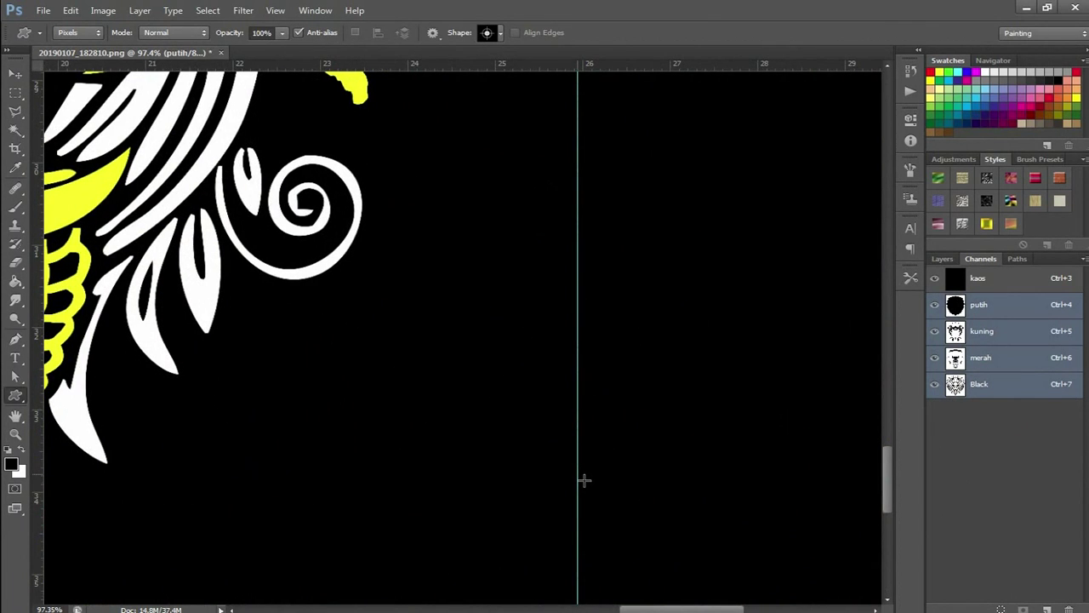
{"action": "left_click_drag", "start_coordinate": [585, 480], "coordinate": [626, 451]}
Zoom out to check the four marks and hide the kaos channel
{"action": "scroll", "coordinate": [627, 447], "scroll_direction": "down", "scroll_amount": 3}
{"action": "scroll", "coordinate": [647, 408], "scroll_direction": "down", "scroll_amount": 3}
{"action": "scroll", "coordinate": [669, 377], "scroll_direction": "down", "scroll_amount": 3}
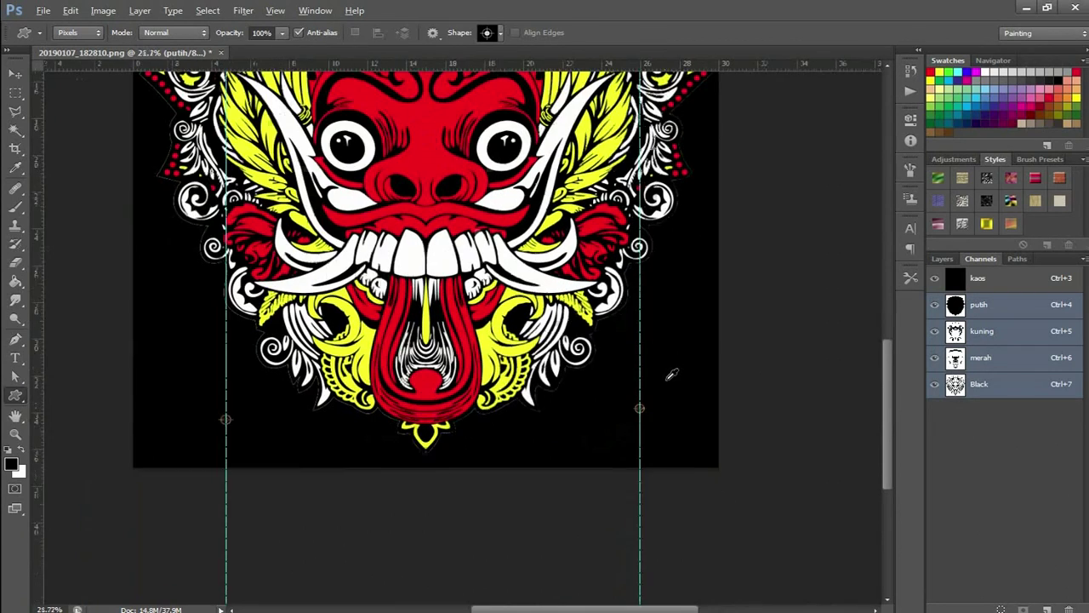
{"action": "scroll", "coordinate": [662, 429], "scroll_direction": "up", "scroll_amount": 2}
{"action": "scroll", "coordinate": [651, 413], "scroll_direction": "up", "scroll_amount": 2}
{"action": "scroll", "coordinate": [540, 372], "scroll_direction": "down", "scroll_amount": 1}
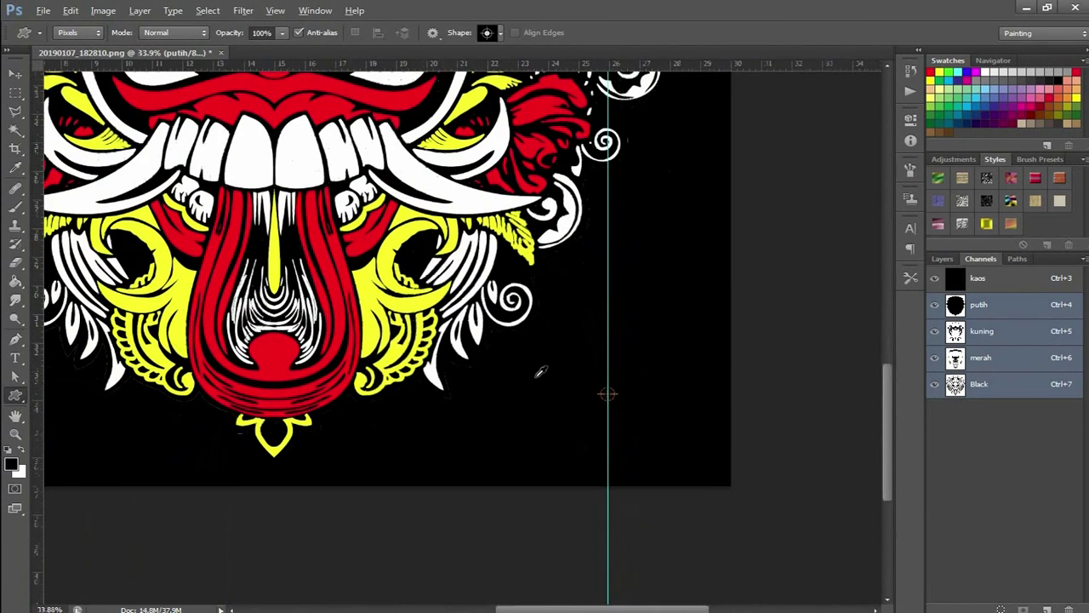
{"action": "left_click", "coordinate": [935, 277]}
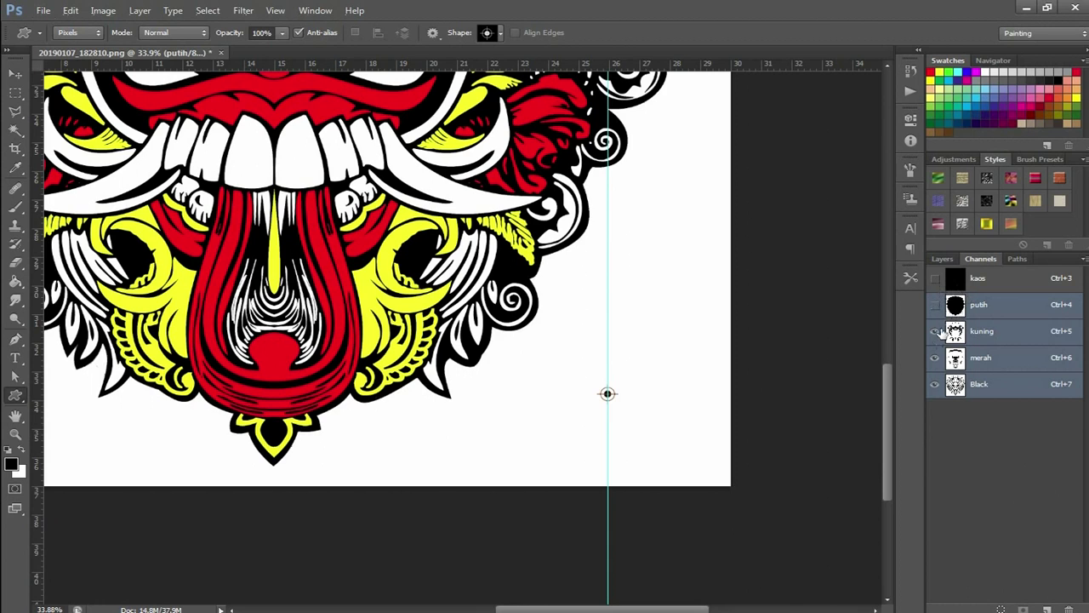
Preview the putih channel alone, then the kuning channel alone
{"action": "left_click", "coordinate": [991, 308]}
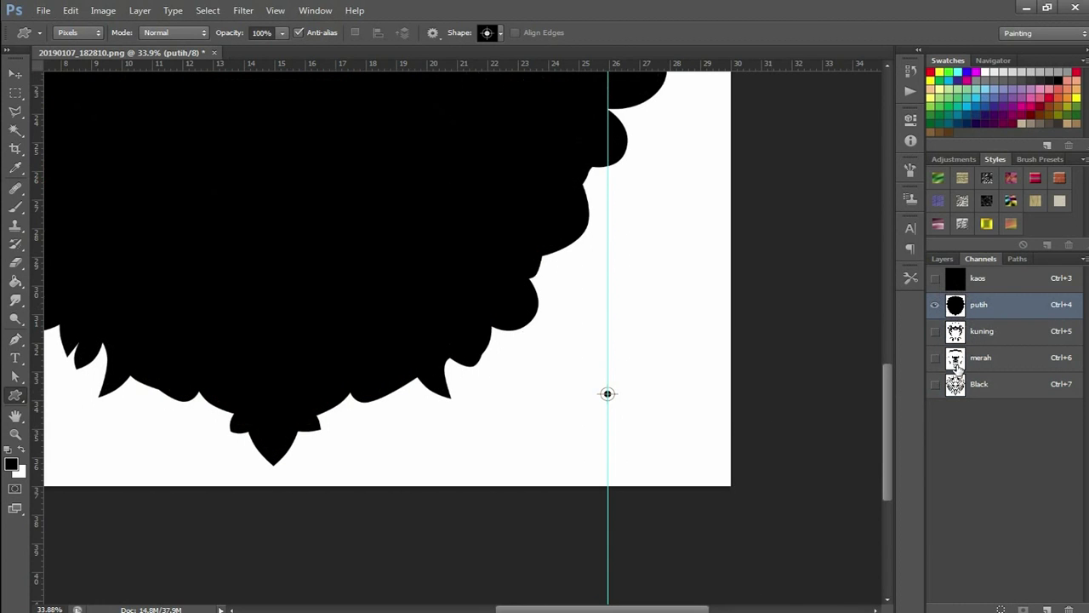
{"action": "scroll", "coordinate": [627, 407], "scroll_direction": "down", "scroll_amount": 3}
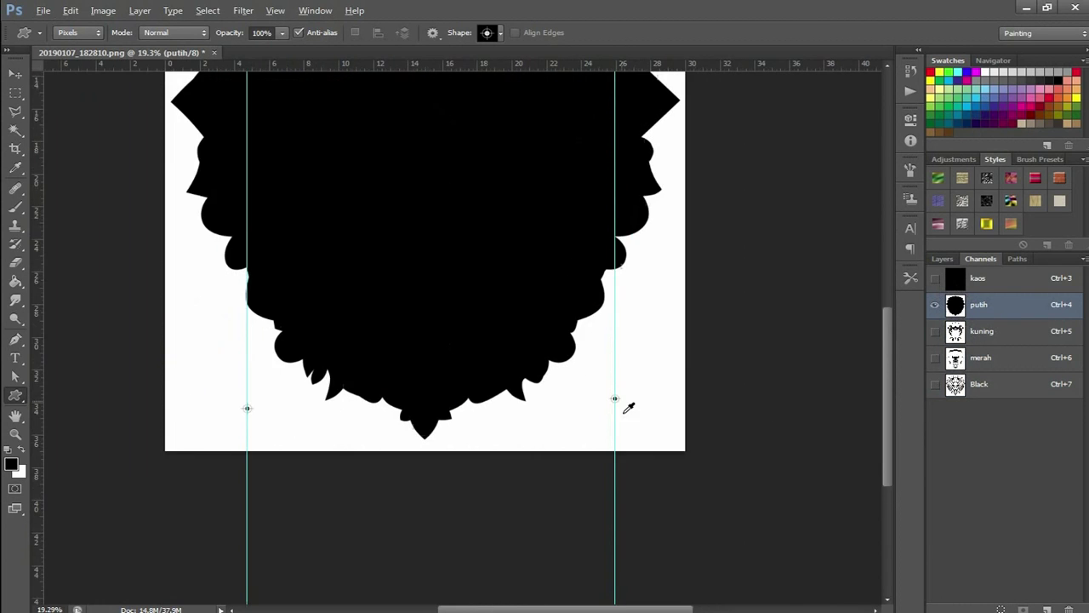
{"action": "scroll", "coordinate": [464, 366], "scroll_direction": "down", "scroll_amount": 2}
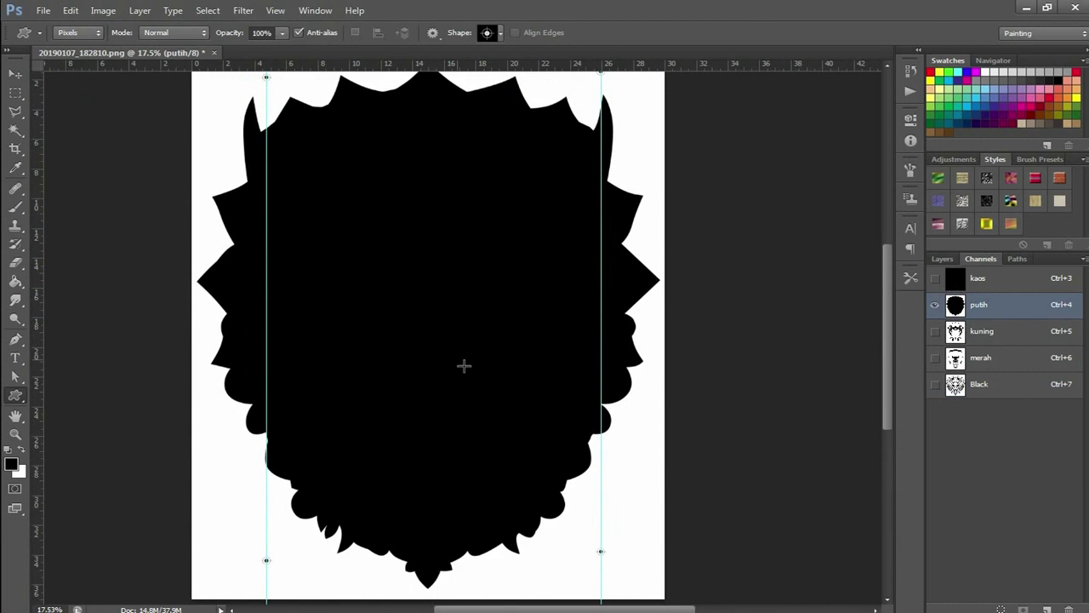
{"action": "scroll", "coordinate": [464, 366], "scroll_direction": "up", "scroll_amount": 1}
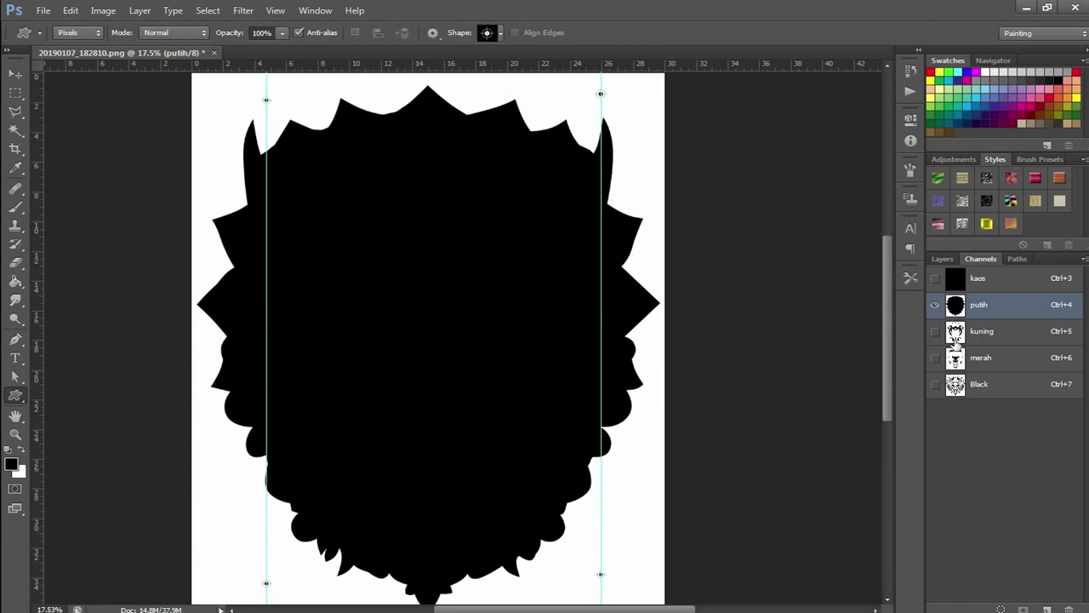
{"action": "left_click", "coordinate": [935, 331]}
{"action": "left_click", "coordinate": [936, 306]}
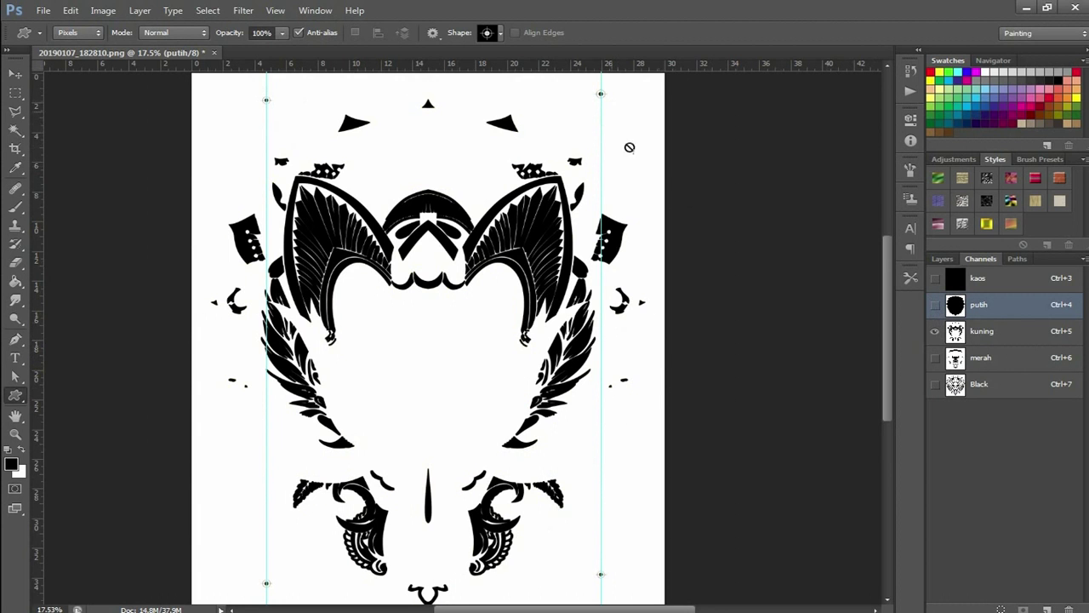
Preview the Black channel alone, restore all spot channels, and select kaos
{"action": "left_click", "coordinate": [935, 357]}
{"action": "left_click", "coordinate": [935, 384]}
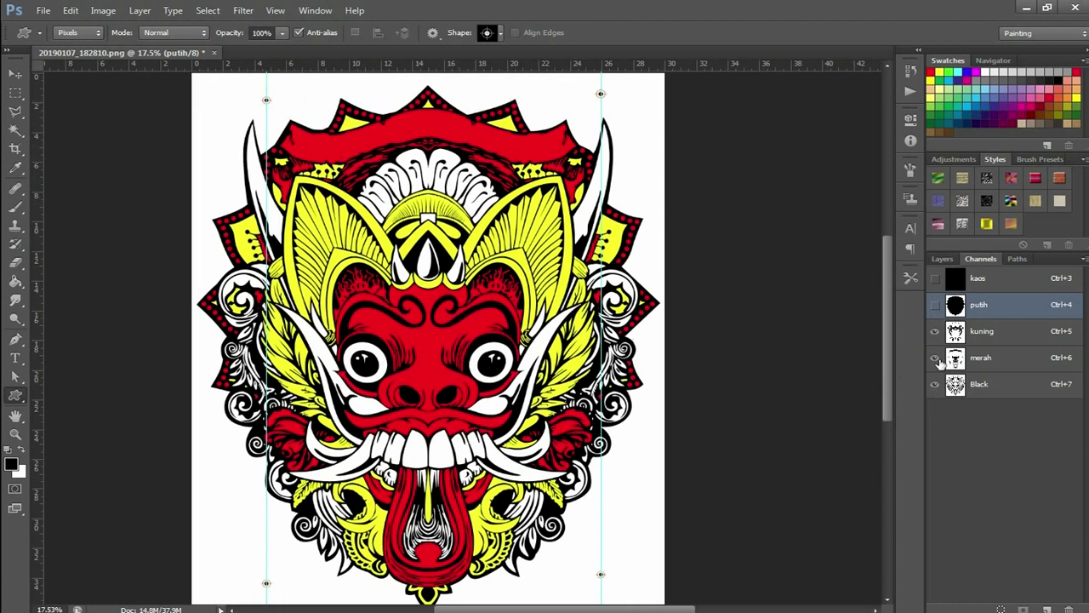
{"action": "left_click", "coordinate": [935, 357]}
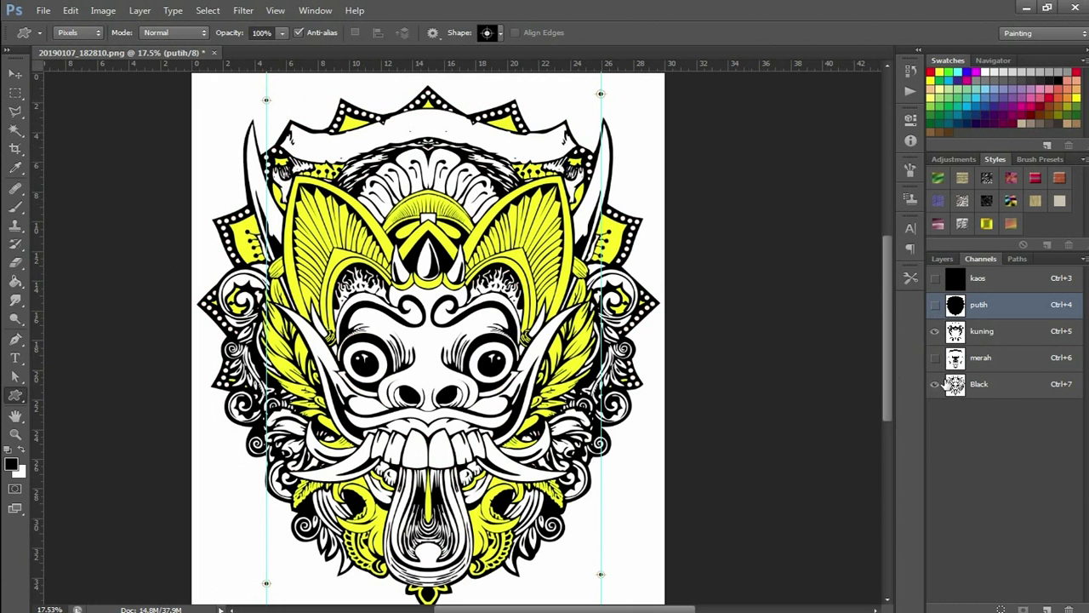
{"action": "left_click", "coordinate": [935, 331]}
{"action": "left_click", "coordinate": [935, 331]}
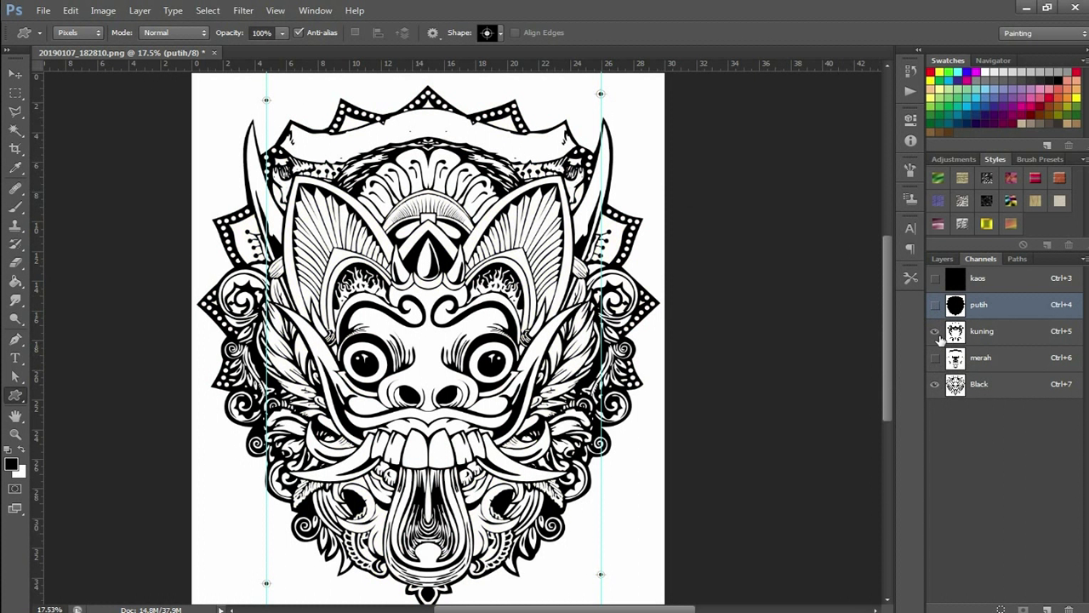
{"action": "left_click", "coordinate": [935, 358]}
{"action": "left_click", "coordinate": [935, 304]}
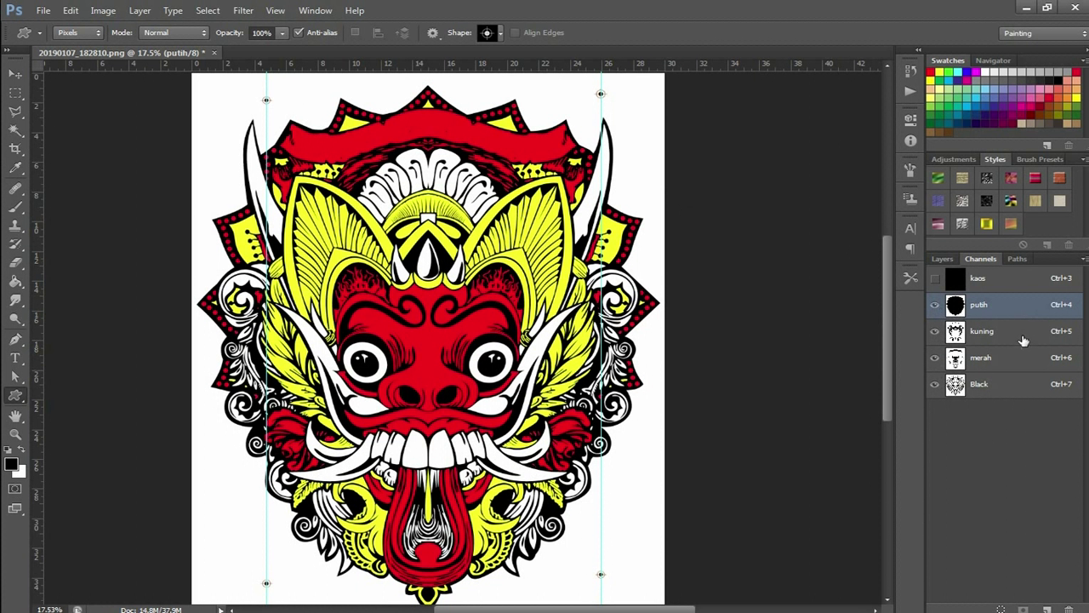
{"action": "left_click", "coordinate": [1012, 286]}
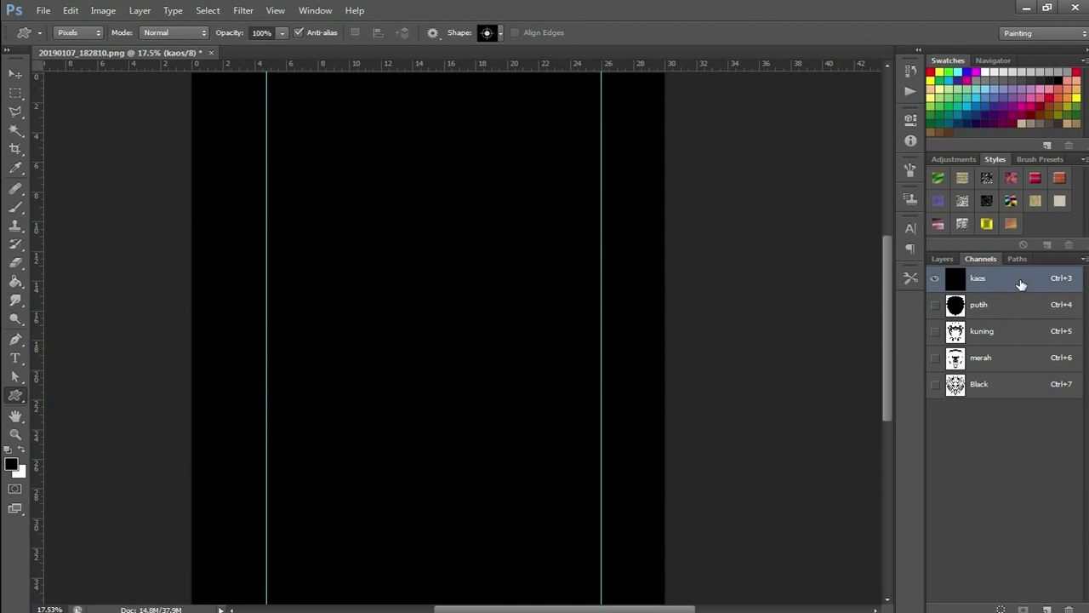
Delete the kaos channel, confirming with Yes
{"action": "left_click", "coordinate": [1069, 610]}
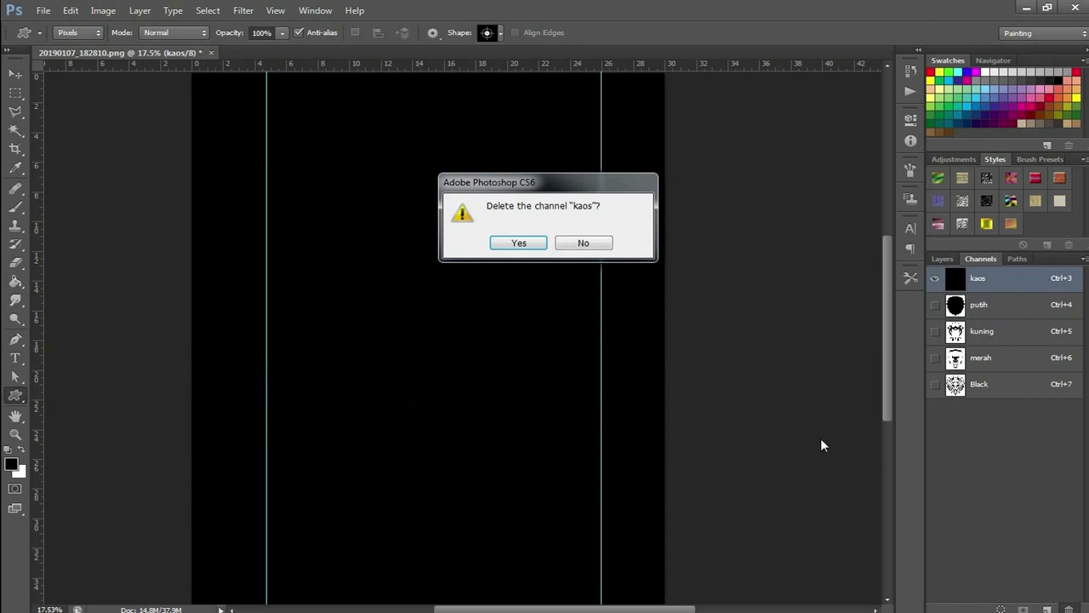
{"action": "left_click", "coordinate": [518, 243]}
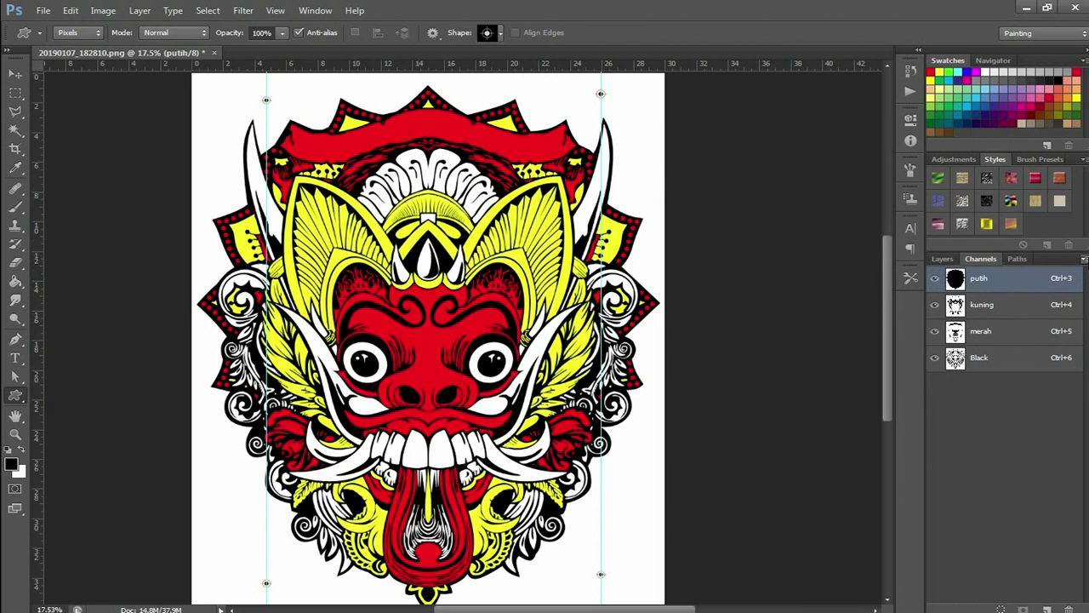
{"action": "left_click", "coordinate": [1083, 259]}
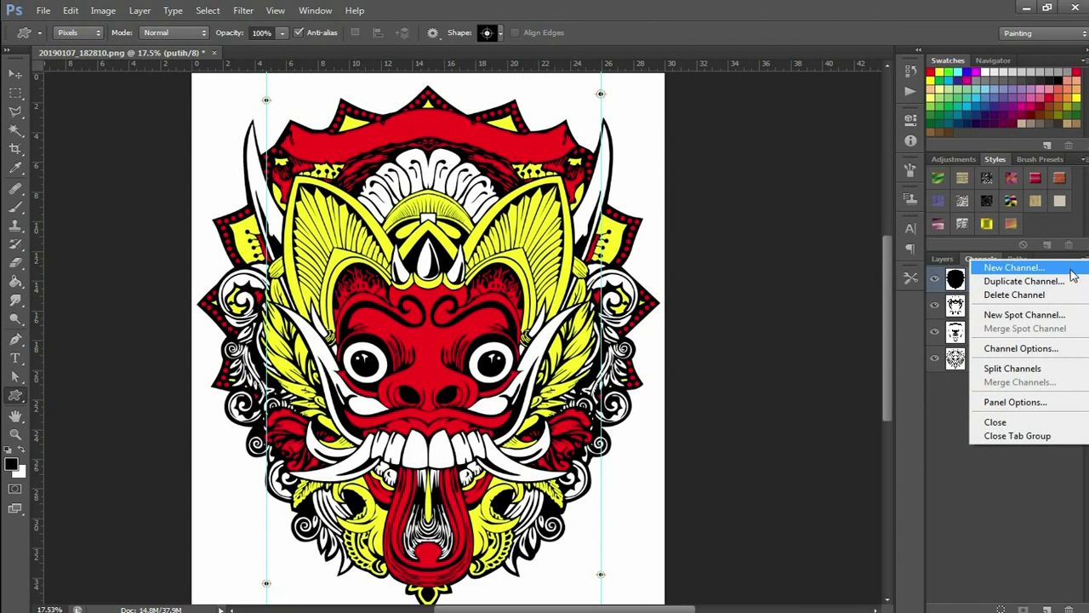
Split the channels into separate grayscale documents and tile them 4-up
{"action": "left_click", "coordinate": [1024, 371]}
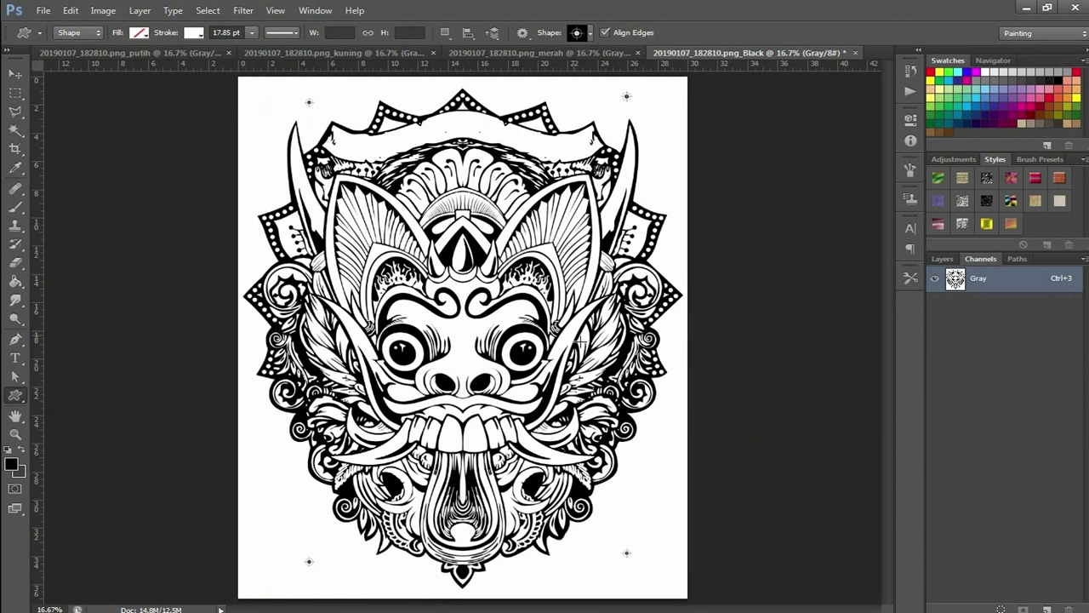
{"action": "scroll", "coordinate": [539, 290], "scroll_direction": "down", "scroll_amount": 2}
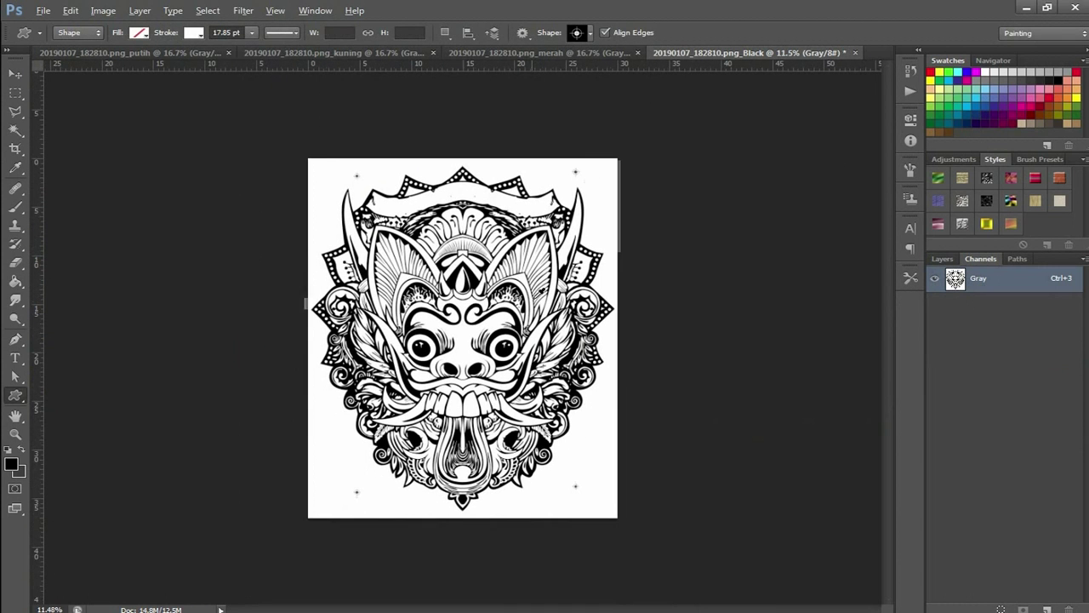
{"action": "left_click", "coordinate": [315, 10]}
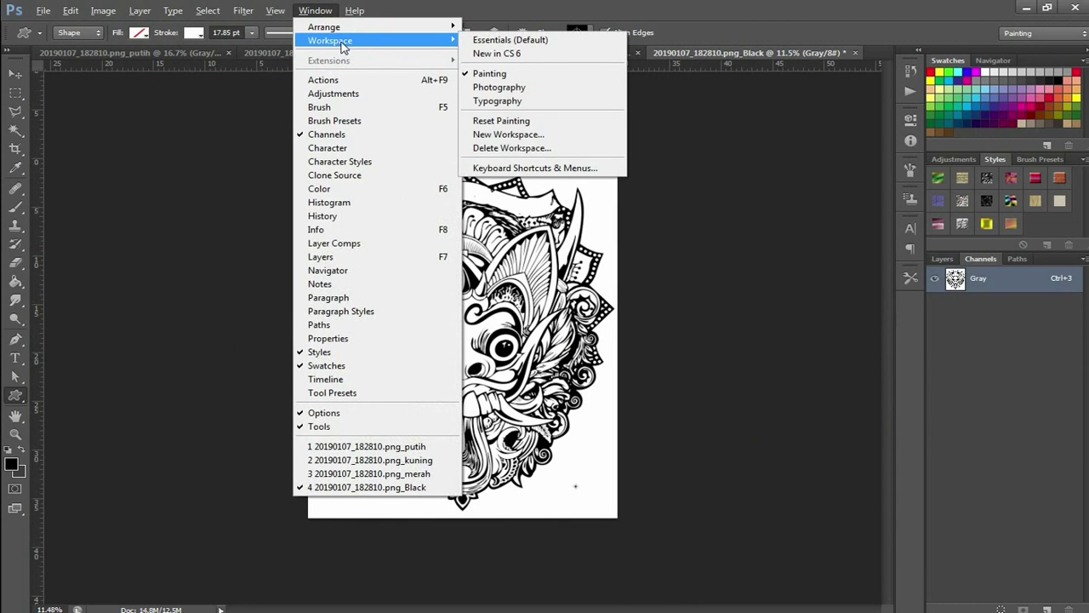
{"action": "mouse_move", "coordinate": [357, 26]}
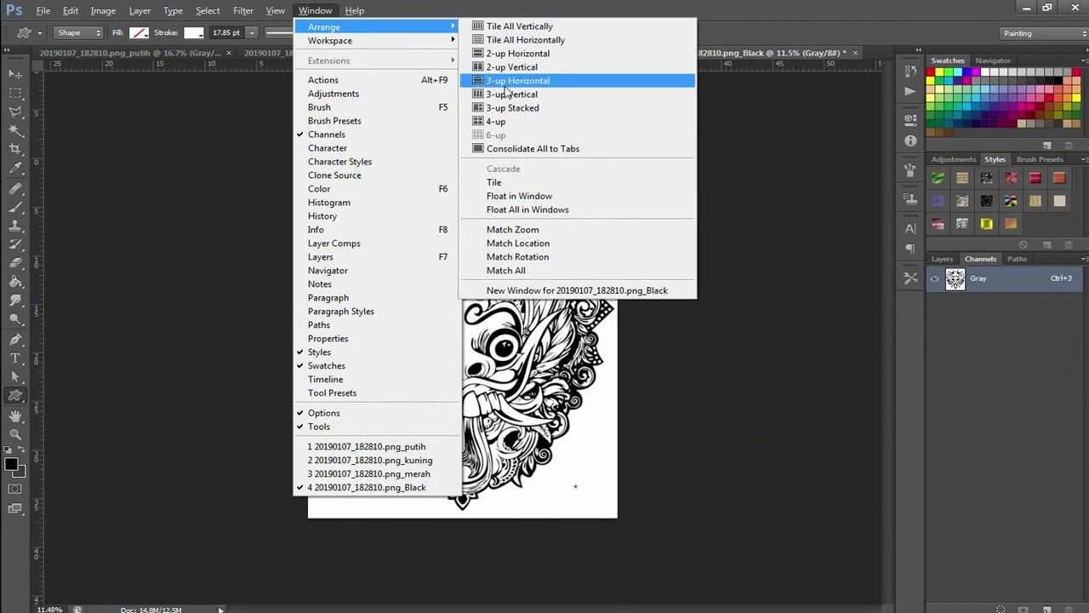
{"action": "left_click", "coordinate": [503, 121]}
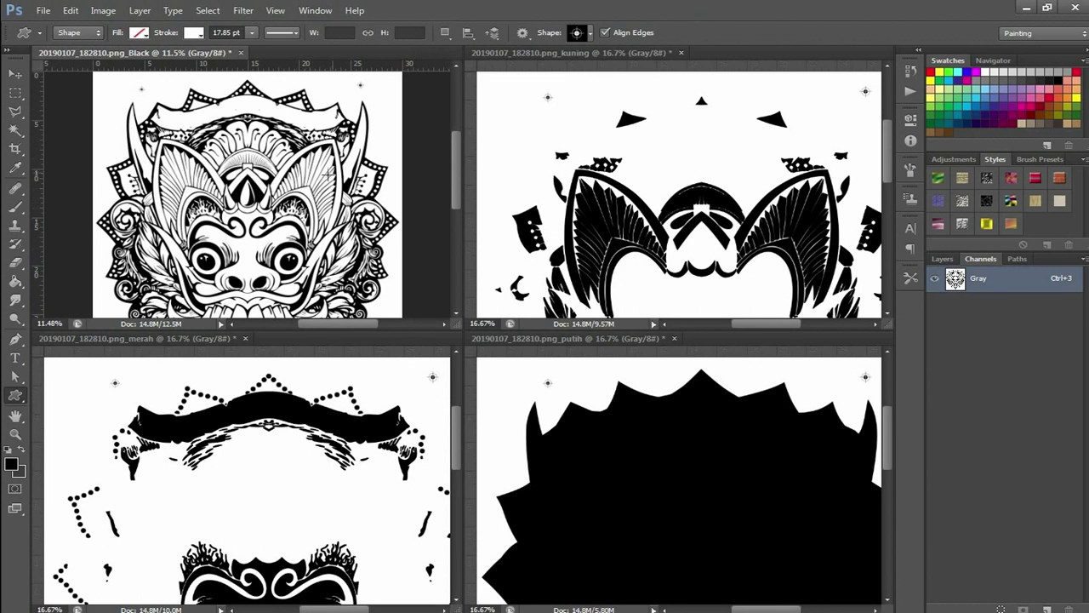
Fit the kuning image in its window, then fit the putih document
{"action": "scroll", "coordinate": [247, 194], "scroll_direction": "down", "scroll_amount": 3}
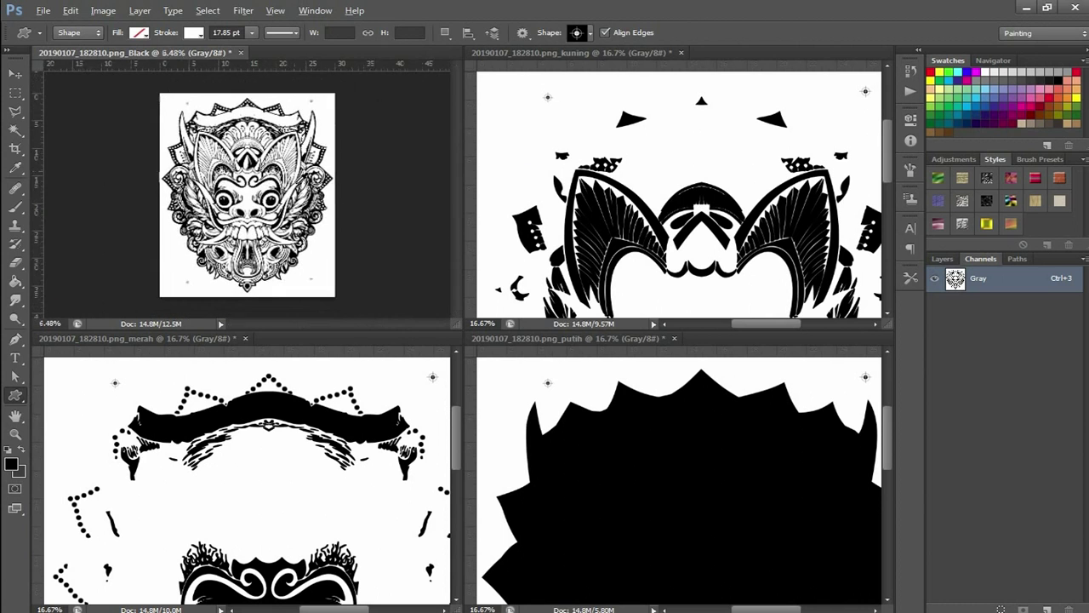
{"action": "scroll", "coordinate": [247, 194], "scroll_direction": "up", "scroll_amount": 1}
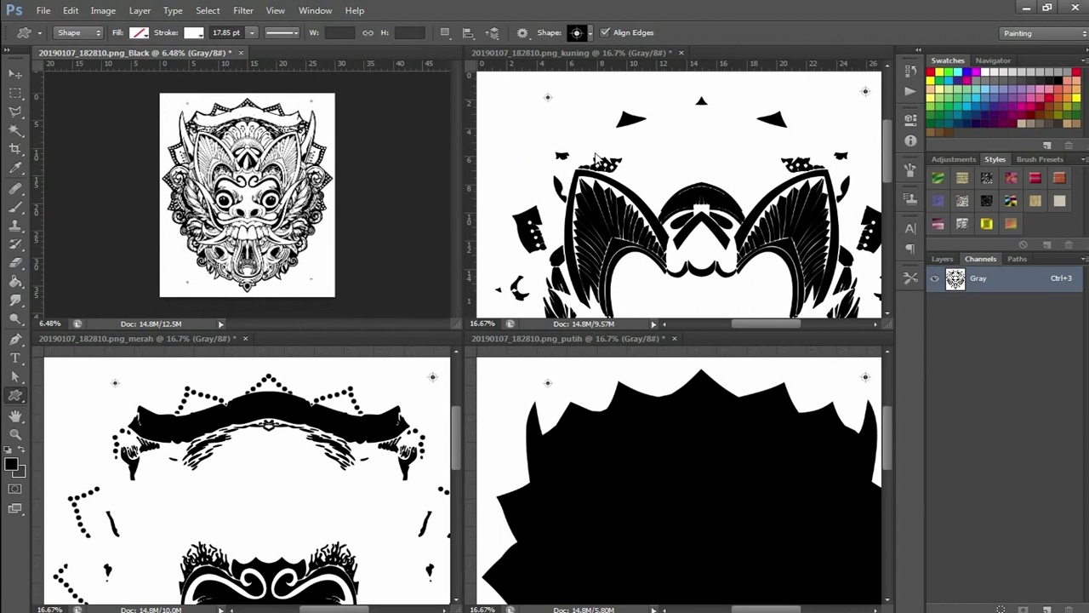
{"action": "key", "text": "ctrl+0"}
{"action": "scroll", "coordinate": [629, 152], "scroll_direction": "down", "scroll_amount": 1}
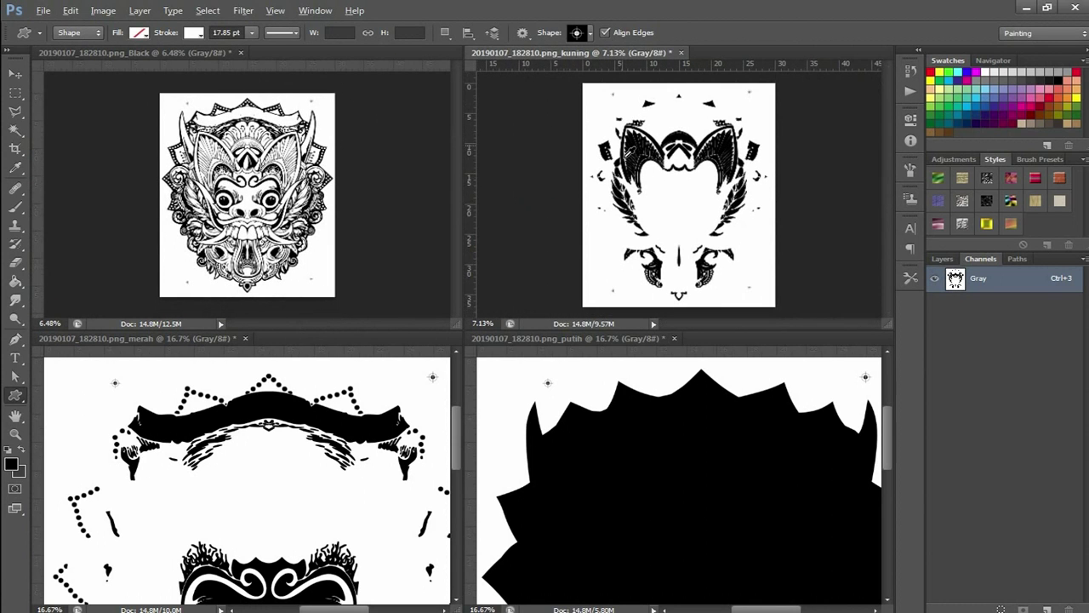
{"action": "scroll", "coordinate": [397, 385], "scroll_direction": "down", "scroll_amount": 5}
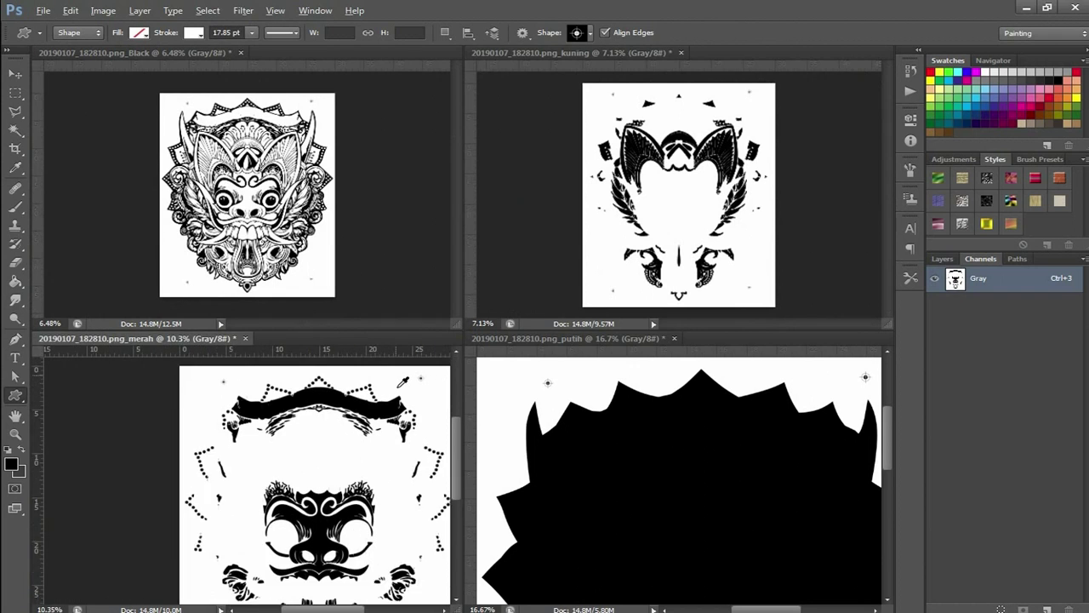
{"action": "left_click", "coordinate": [595, 413]}
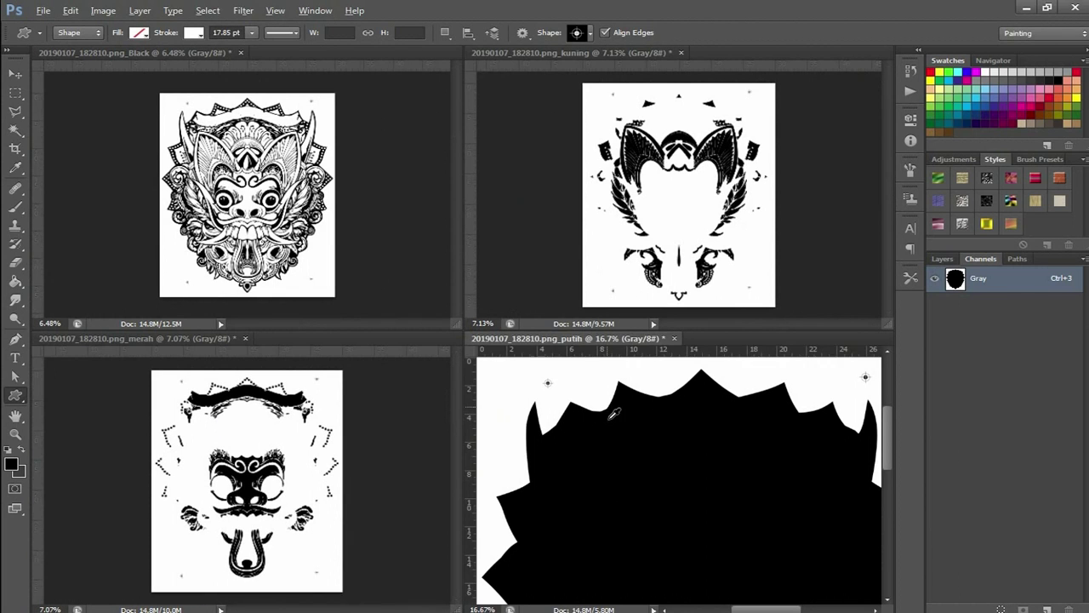
{"action": "scroll", "coordinate": [600, 411], "scroll_direction": "down", "scroll_amount": 1}
{"action": "scroll", "coordinate": [614, 408], "scroll_direction": "down", "scroll_amount": 1}
{"action": "scroll", "coordinate": [615, 408], "scroll_direction": "down", "scroll_amount": 1}
{"action": "scroll", "coordinate": [614, 408], "scroll_direction": "down", "scroll_amount": 1}
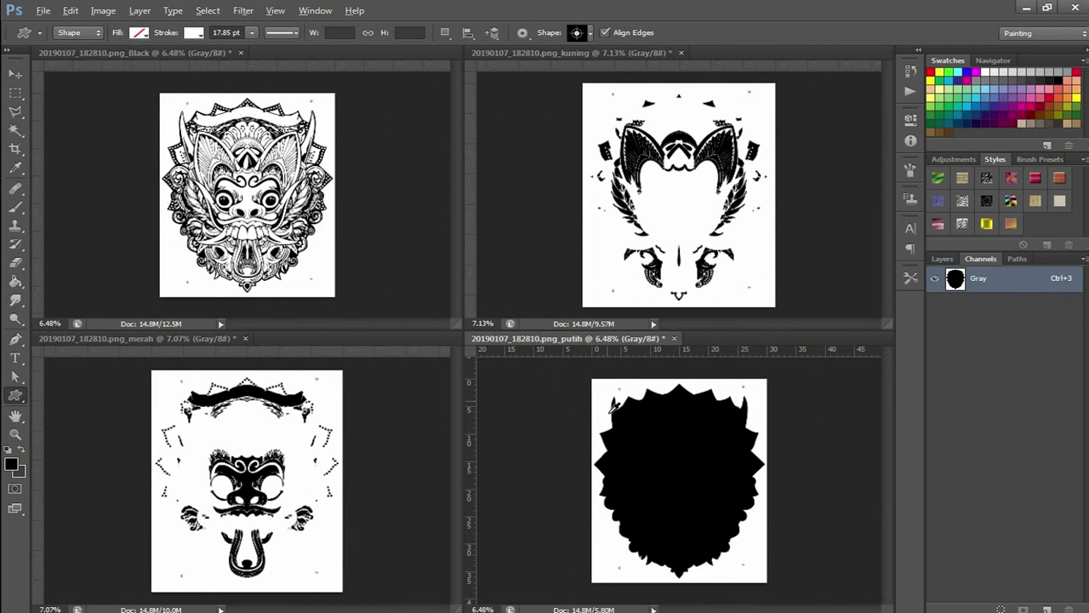